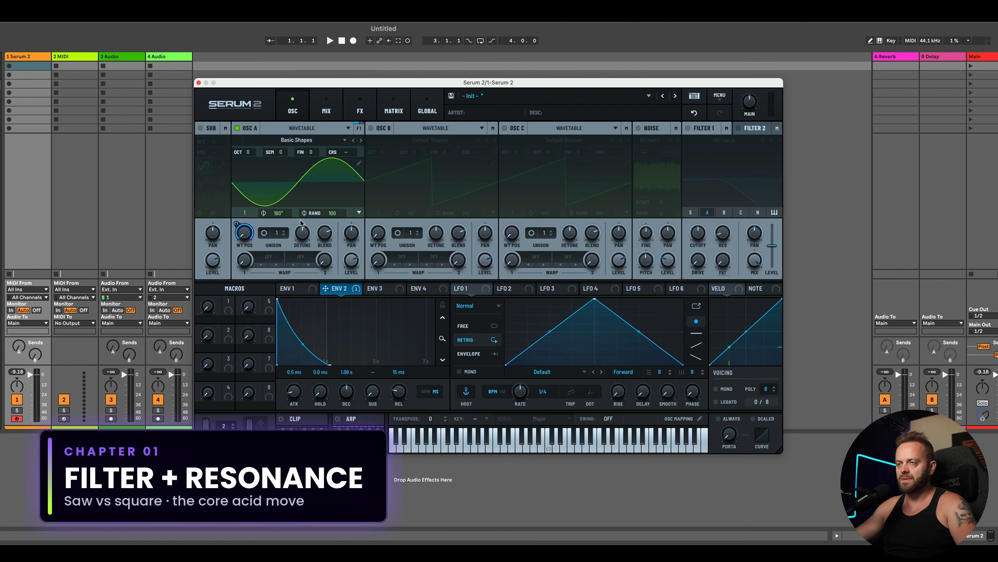
Step: Load the Default Shapes wavetable on Oscillator A and sweep its wavetable position from saw to square and back to saw
{"action": "right_click", "coordinate": [243, 235]}
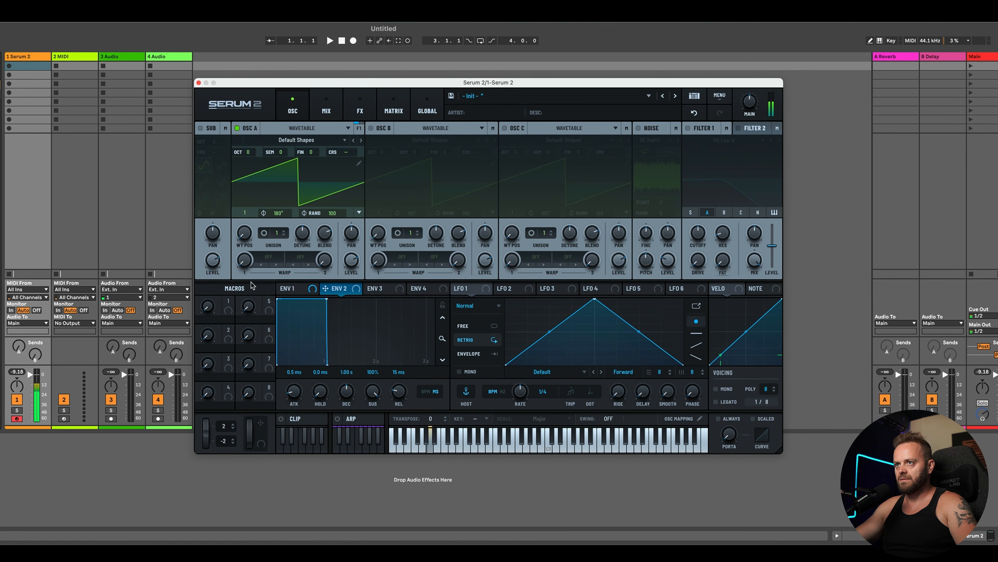
{"action": "left_click_drag", "start_coordinate": [252, 237], "coordinate": [252, 189]}
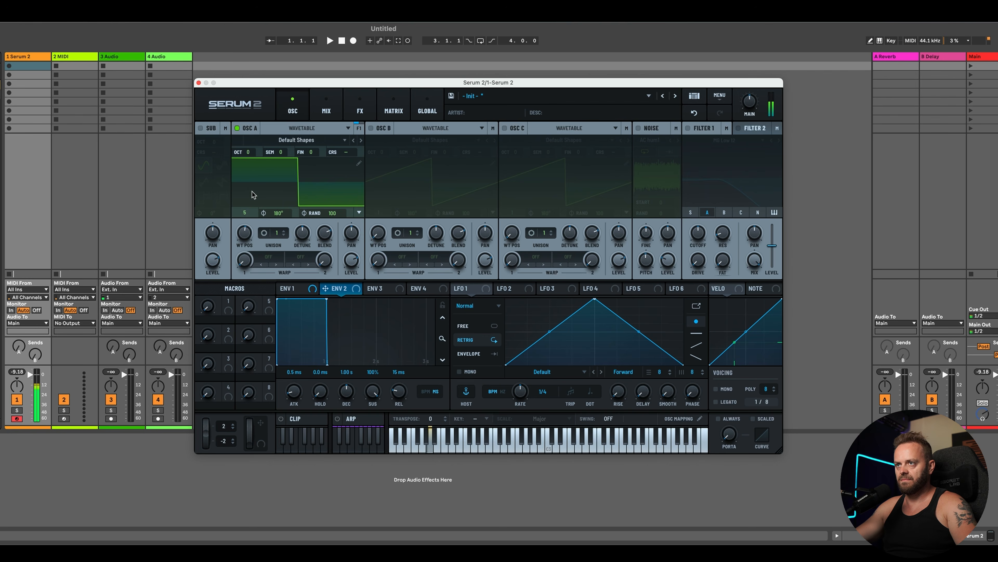
{"action": "left_click_drag", "start_coordinate": [252, 246], "coordinate": [250, 278]}
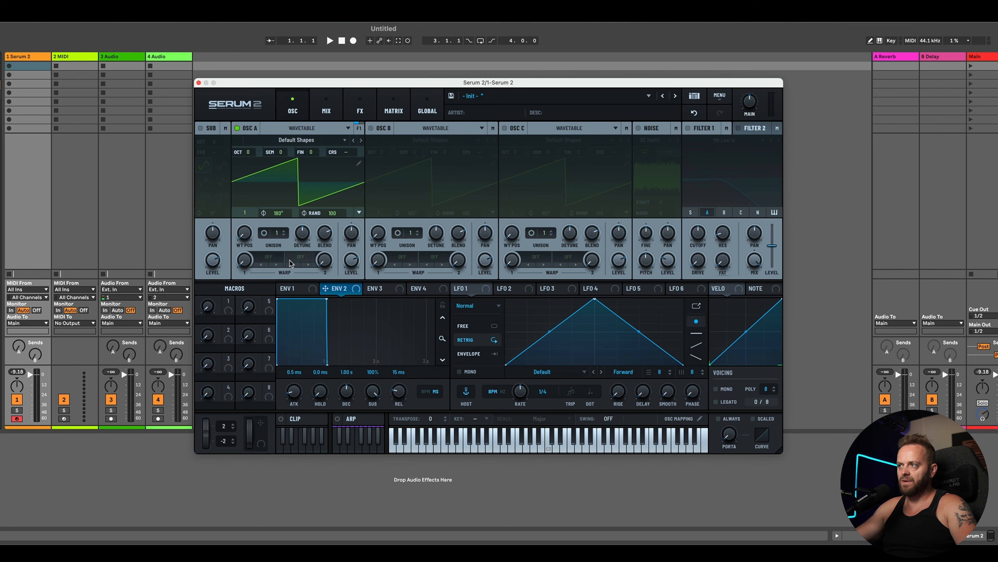
Step: Enable Filter 1 and lower its cutoff frequency
{"action": "left_click", "coordinate": [688, 128]}
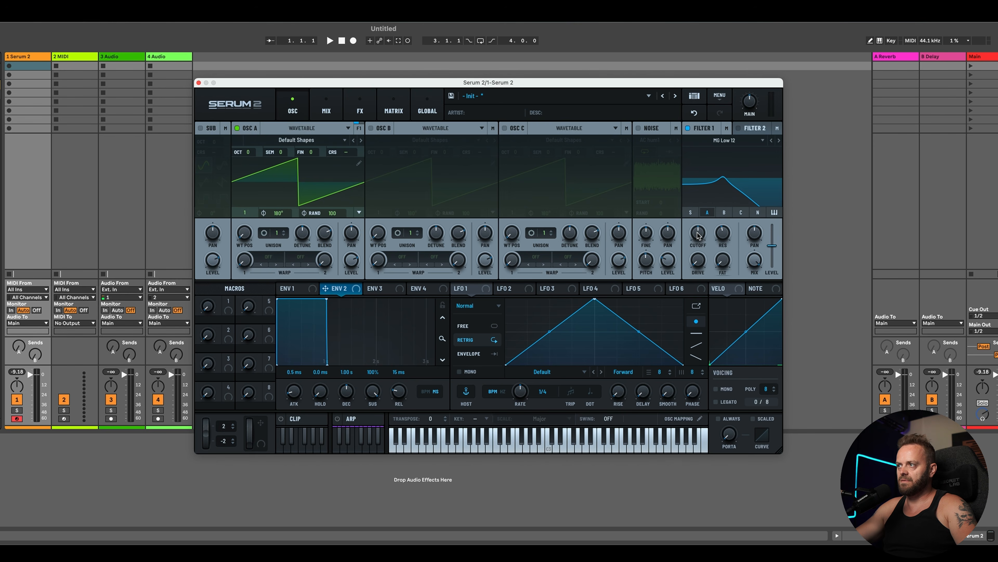
{"action": "left_click_drag", "start_coordinate": [698, 234], "coordinate": [704, 257]}
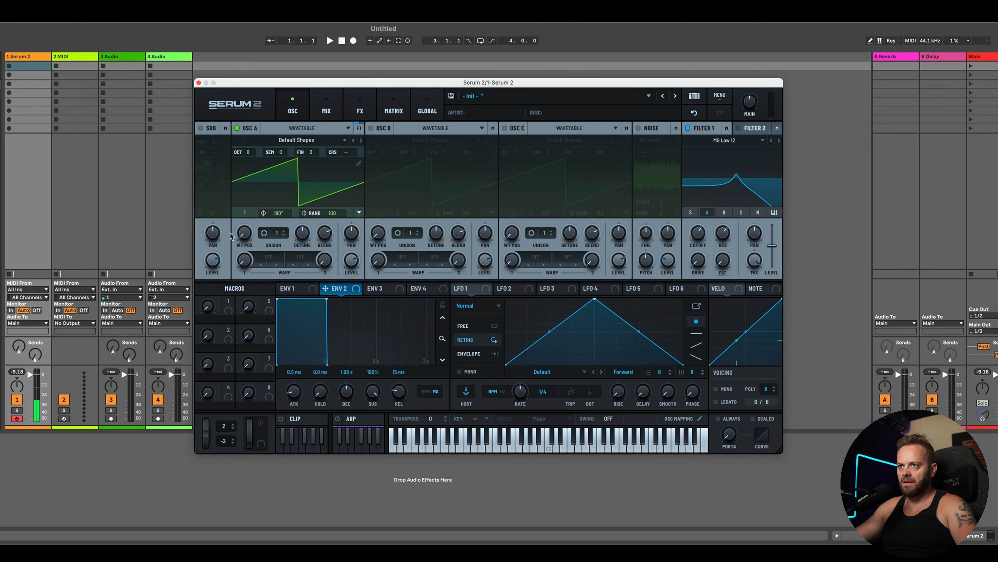
Step: Raise Filter 1's resonance while comparing Oscillator A's square and saw positions, ending on saw
{"action": "left_click_drag", "start_coordinate": [254, 235], "coordinate": [260, 194]}
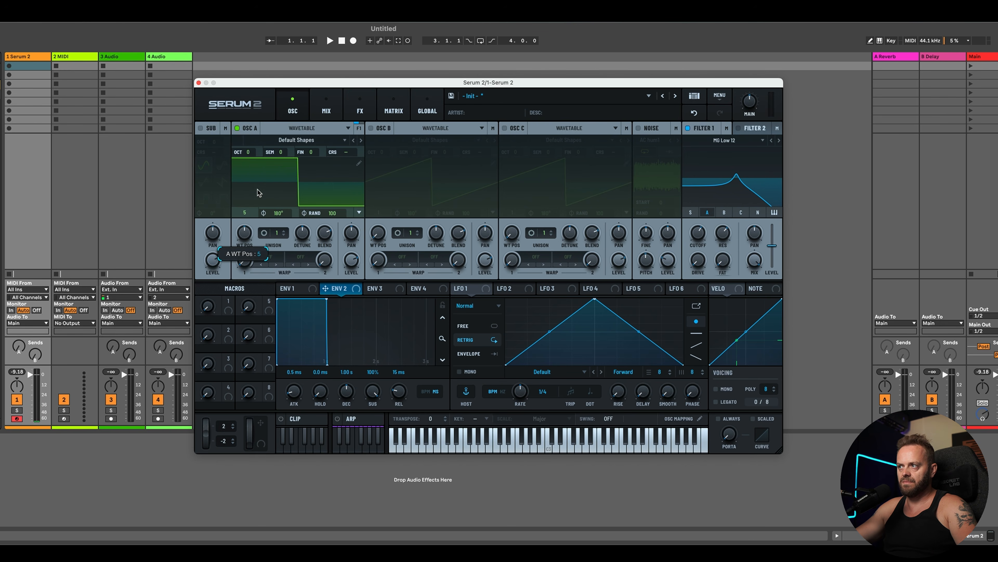
{"action": "left_click_drag", "start_coordinate": [723, 234], "coordinate": [700, 244]}
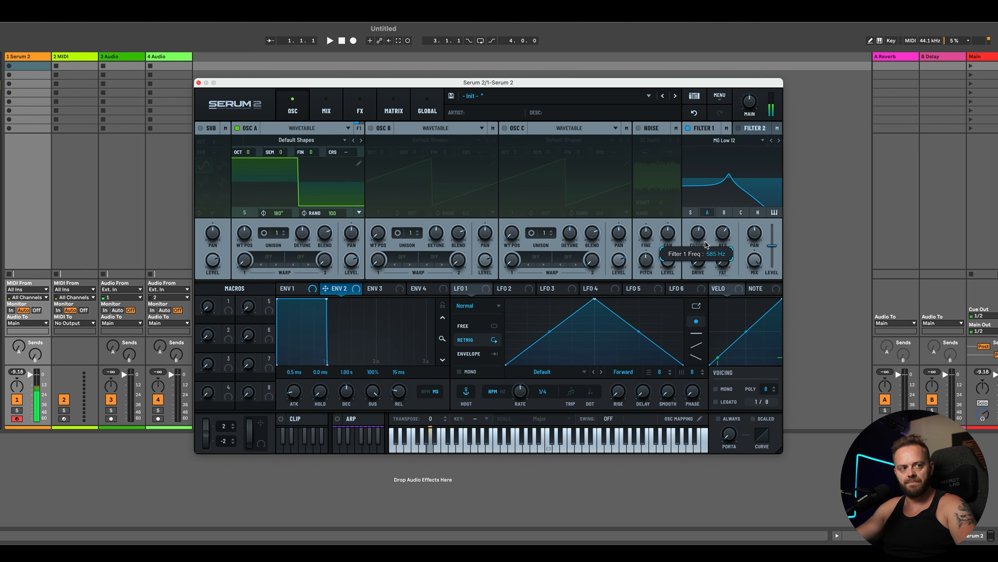
{"action": "left_click_drag", "start_coordinate": [244, 236], "coordinate": [238, 342]}
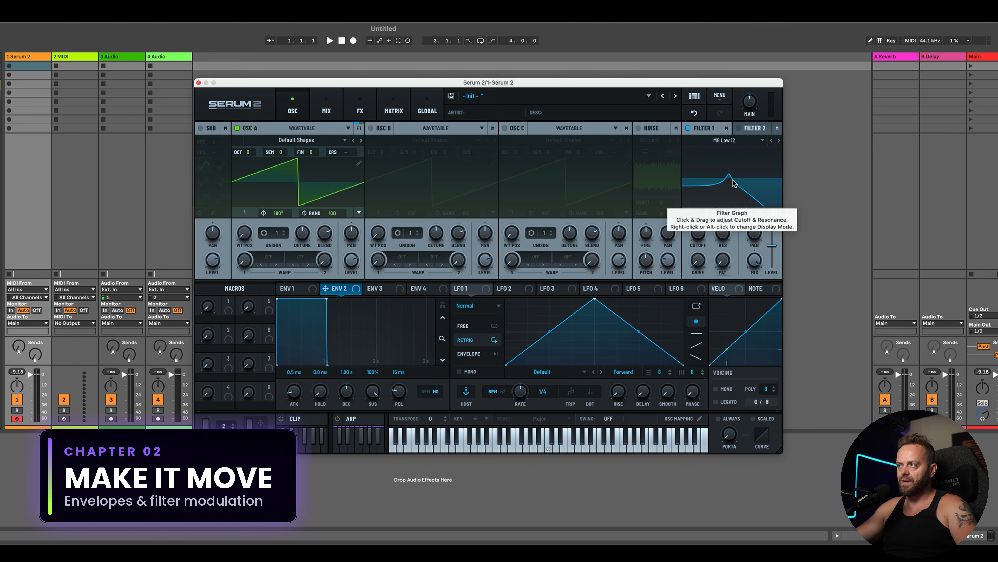
Step: Assign LFO 2 to modulate Filter 1's cutoff
{"action": "left_click_drag", "start_coordinate": [499, 289], "coordinate": [698, 233]}
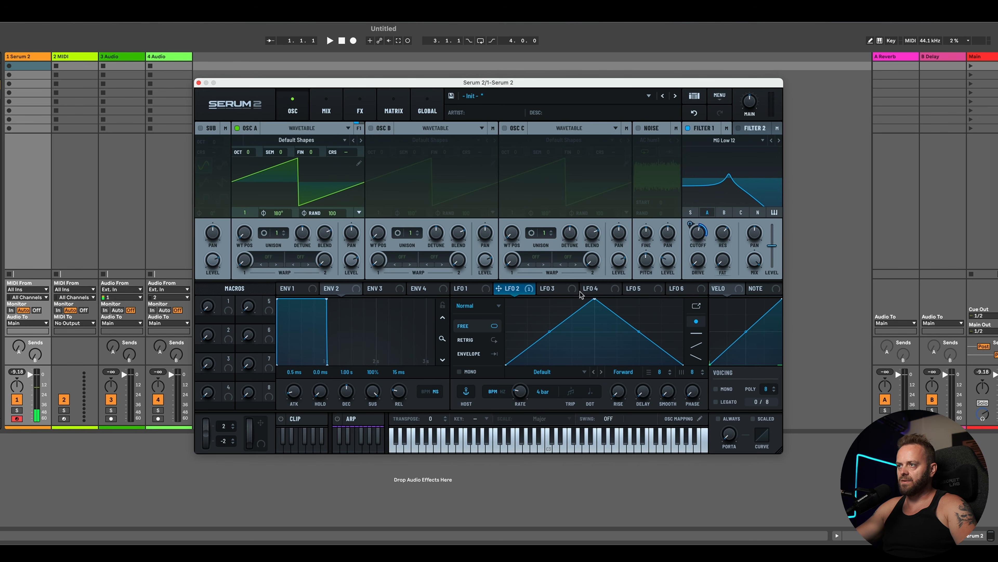
{"action": "left_click", "coordinate": [529, 288]}
{"action": "left_click", "coordinate": [537, 319]}
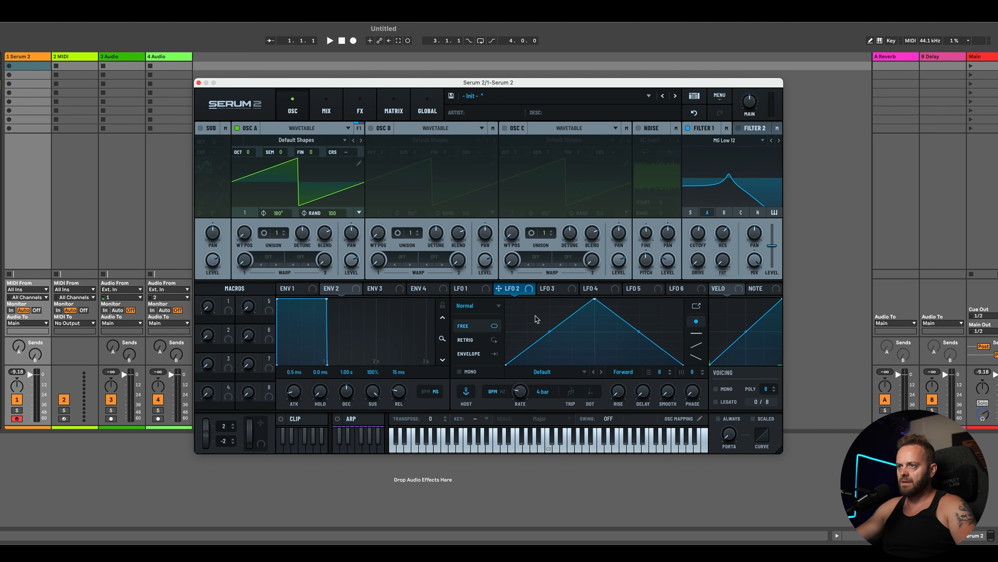
Step: Assign Envelope 2 to Filter 1's cutoff and shape it into a short decay with no sustain
{"action": "left_click_drag", "start_coordinate": [324, 288], "coordinate": [698, 233]}
{"action": "left_click_drag", "start_coordinate": [327, 300], "coordinate": [311, 378]}
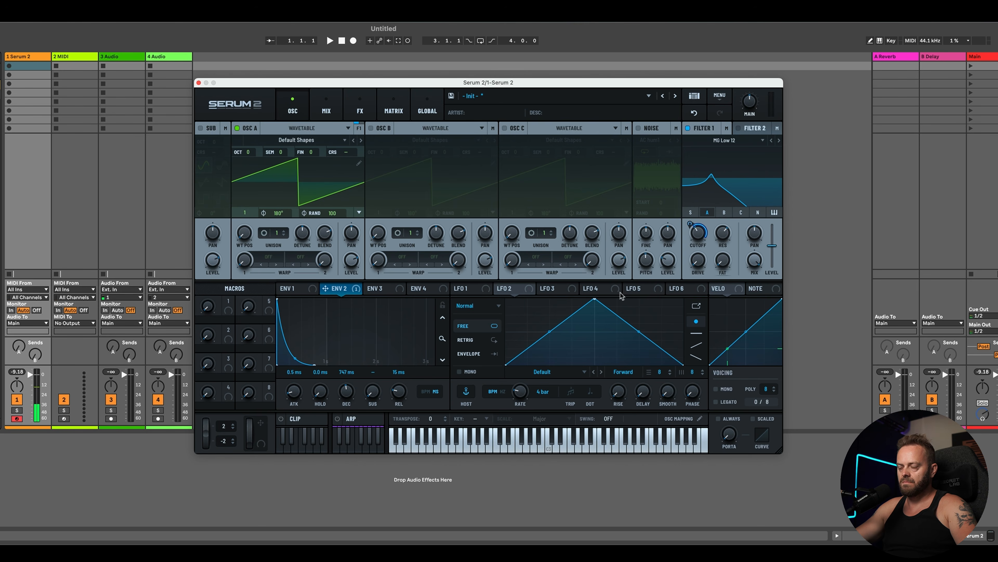
Step: Assign LFO 2 to the filter cutoff again and adjust its modulation depth
{"action": "left_click_drag", "start_coordinate": [524, 293], "coordinate": [703, 234]}
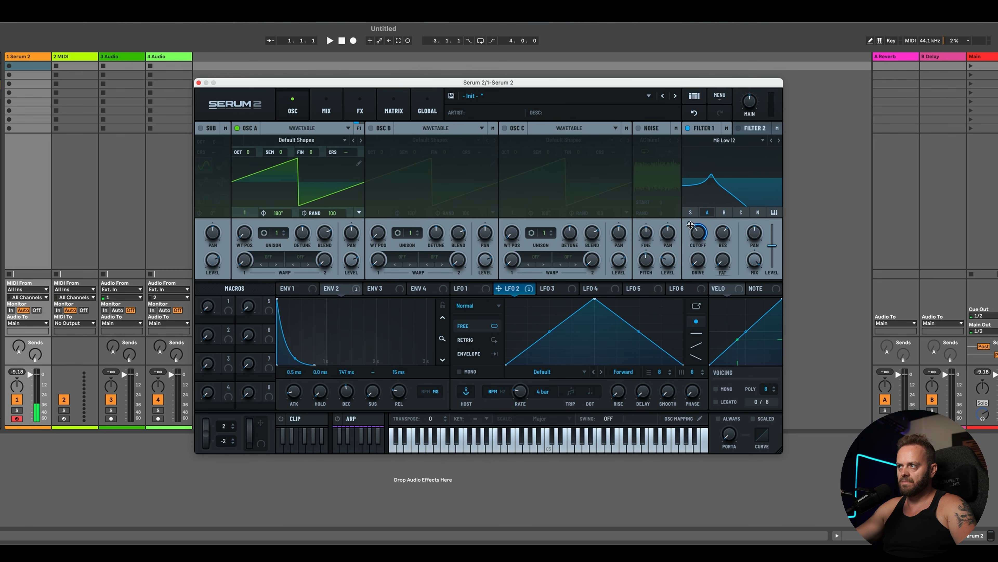
{"action": "left_click_drag", "start_coordinate": [691, 227], "coordinate": [688, 244]}
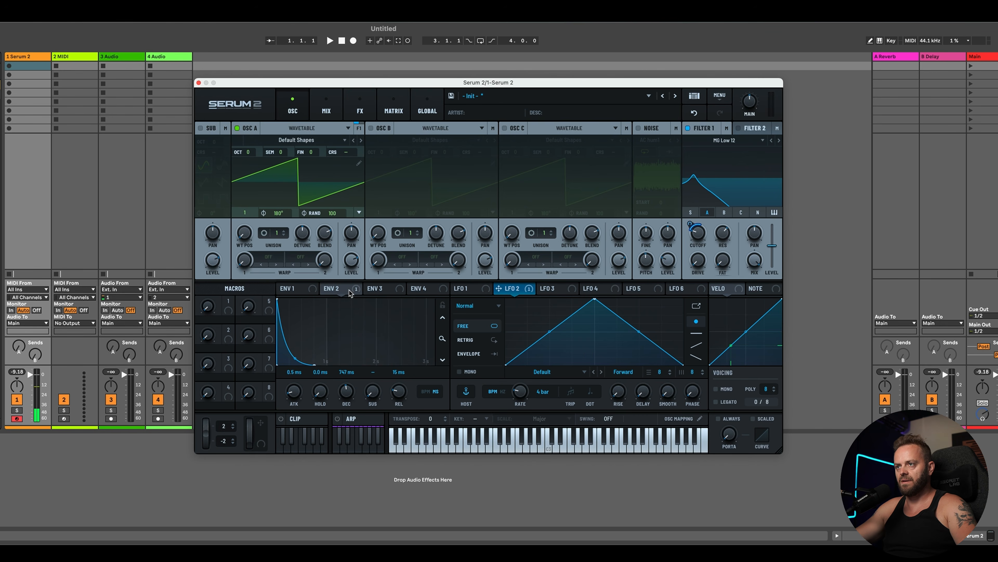
Step: Remove all of LFO 2's modulation destinations
{"action": "mouse_move", "coordinate": [350, 293]}
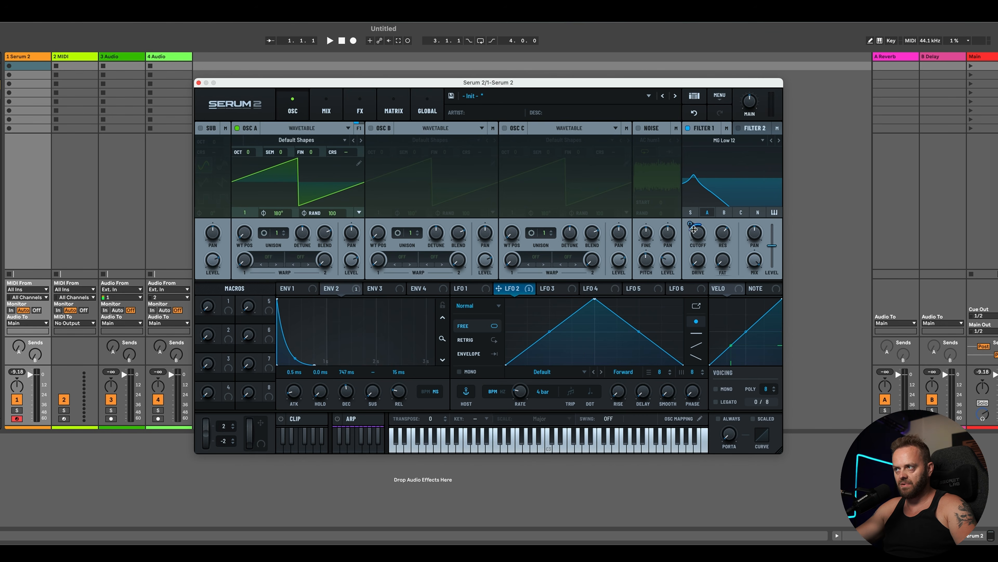
{"action": "mouse_move", "coordinate": [695, 235]}
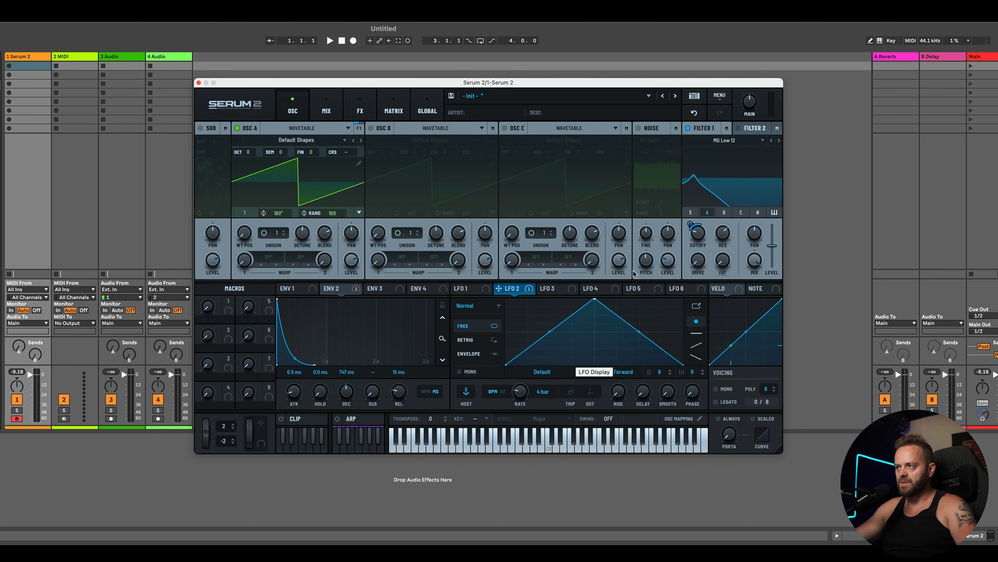
{"action": "left_click", "coordinate": [528, 289]}
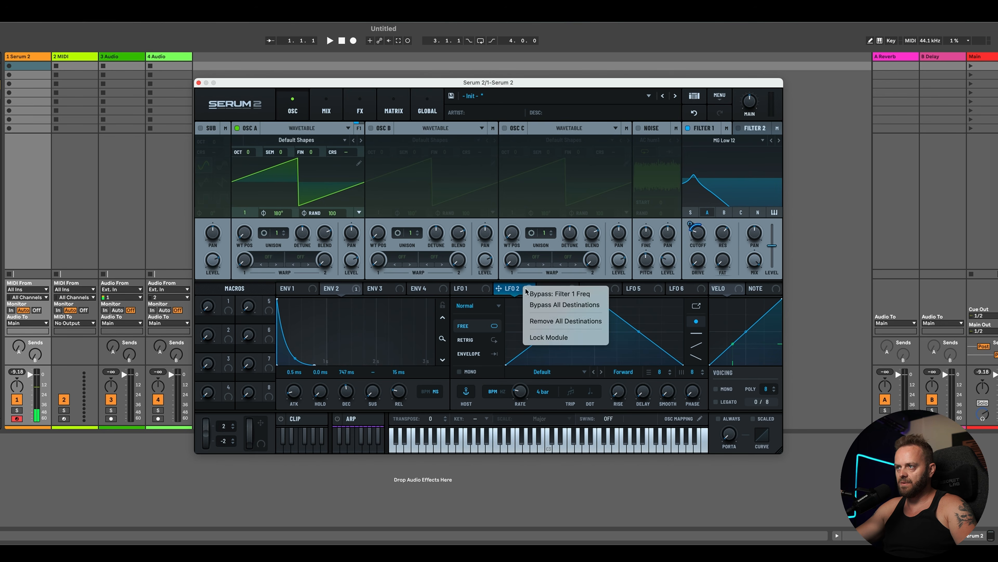
{"action": "left_click", "coordinate": [545, 321]}
Step: Switch Filter 1 to MG Low 24, nudge its cutoff up, and select Envelope 2
{"action": "left_click", "coordinate": [779, 142]}
{"action": "mouse_move", "coordinate": [696, 235]}
{"action": "left_mouse_down"}
{"action": "mouse_move", "coordinate": [698, 223]}
{"action": "mouse_move", "coordinate": [704, 233]}
{"action": "left_mouse_up"}
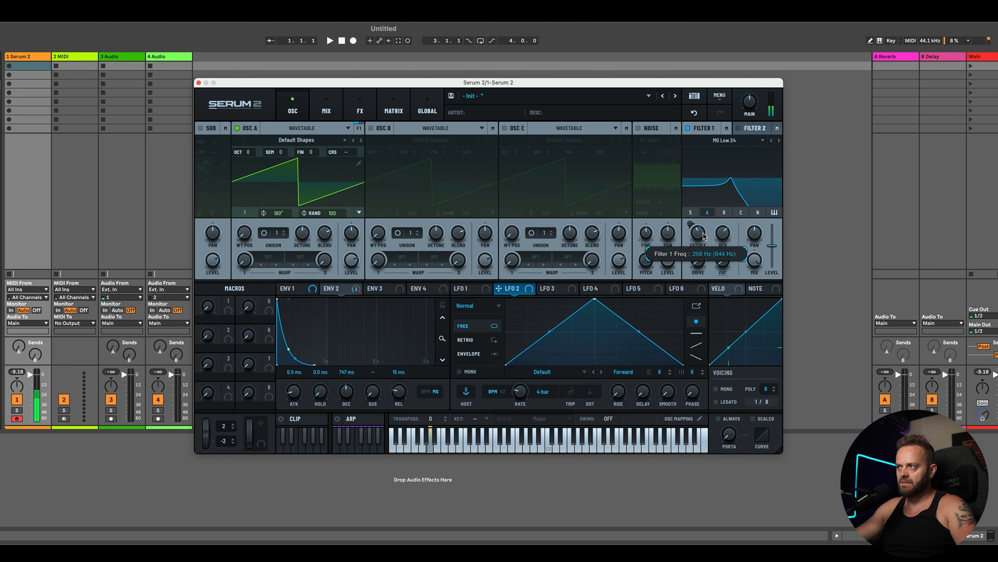
{"action": "left_click", "coordinate": [340, 289]}
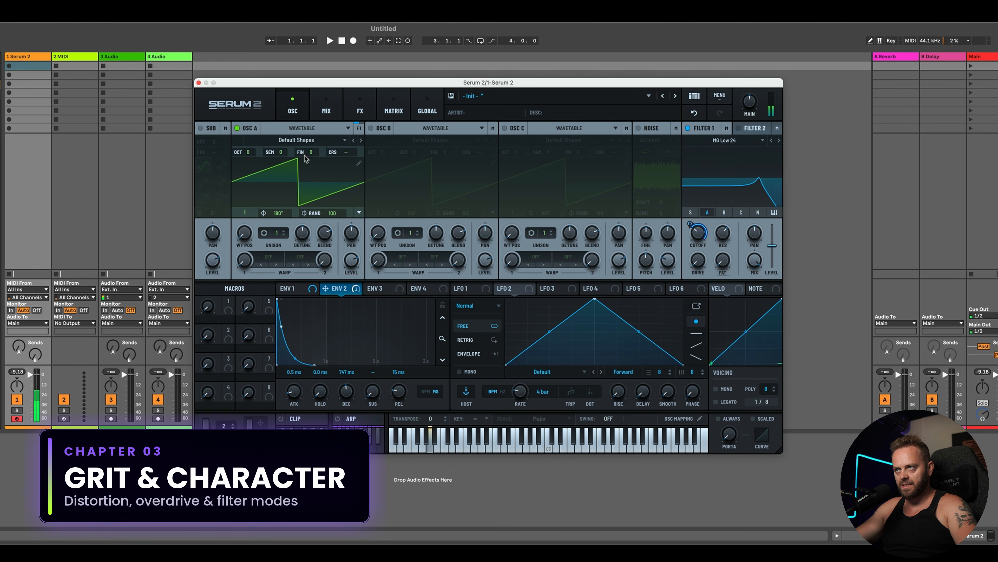
Step: Add a Distortion effect to the main FX chain
{"action": "left_click", "coordinate": [323, 111]}
{"action": "left_click", "coordinate": [359, 111]}
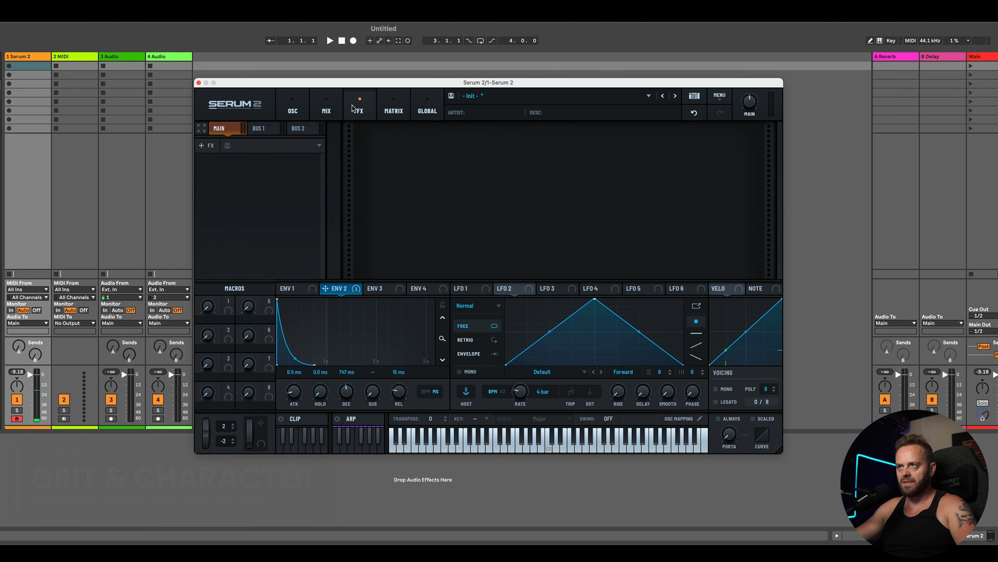
{"action": "left_click", "coordinate": [205, 145]}
{"action": "left_click", "coordinate": [248, 215]}
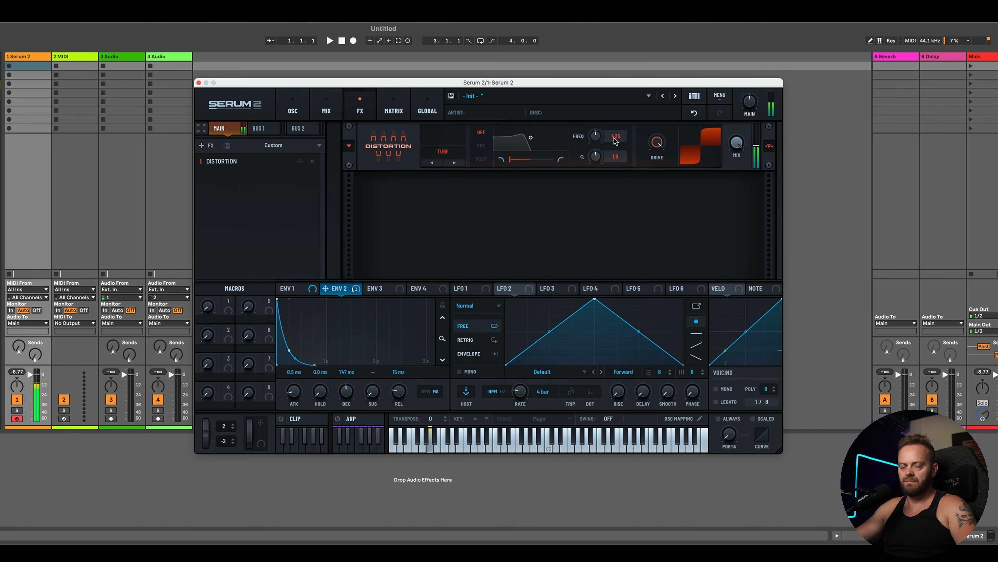
Step: Adjust the envelope modulation depth on Filter 1's cutoff and lower the filter's resonance
{"action": "left_click", "coordinate": [292, 110]}
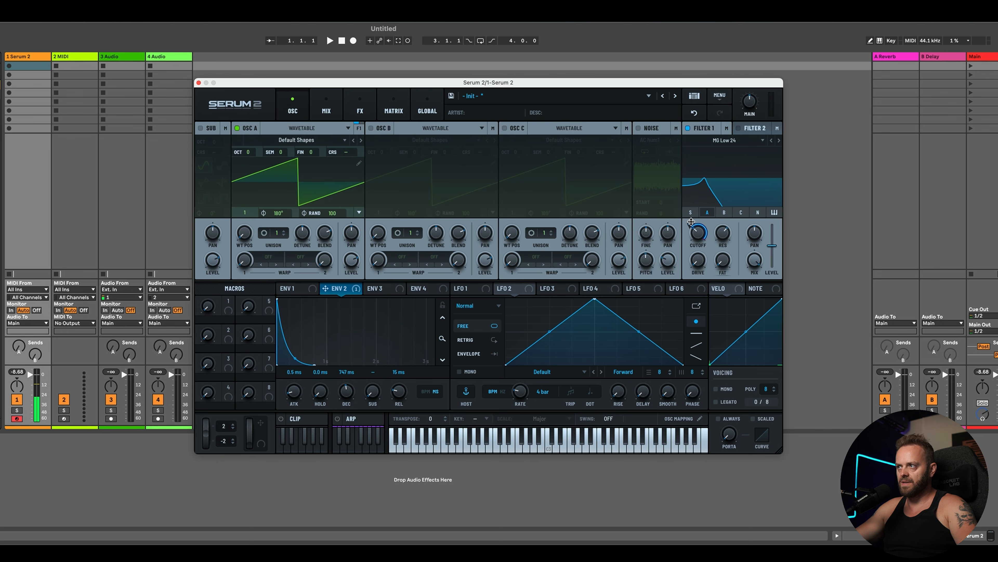
{"action": "left_click_drag", "start_coordinate": [690, 223], "coordinate": [697, 244]}
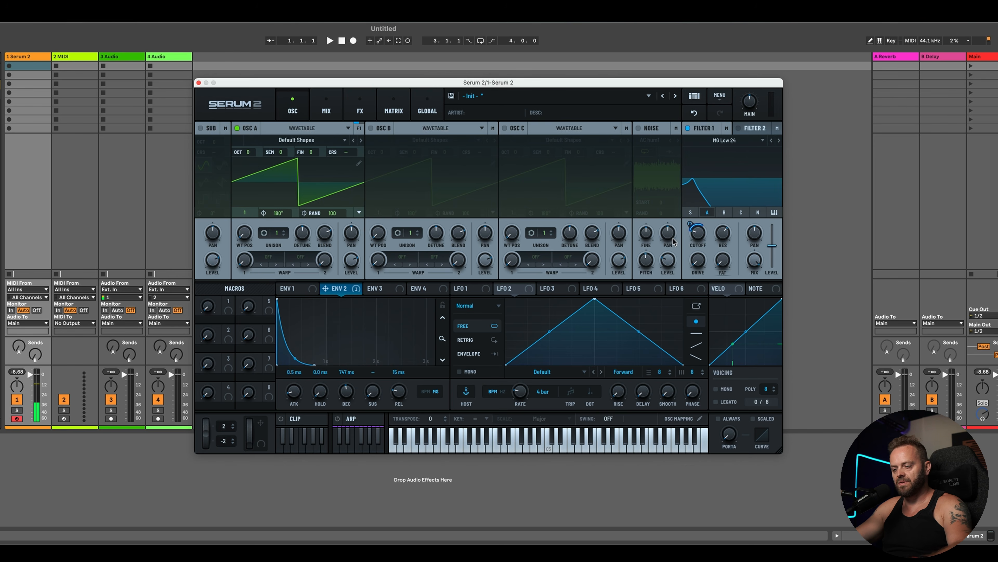
{"action": "left_click_drag", "start_coordinate": [723, 240], "coordinate": [701, 243]}
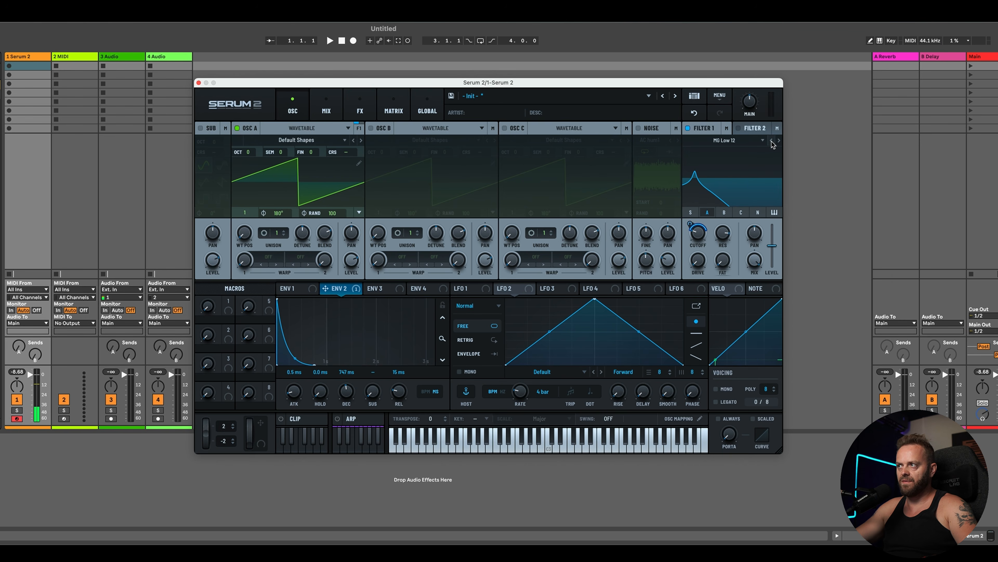
Step: Set the Distortion mode to Overdrive and raise its stack to 3
{"action": "mouse_move", "coordinate": [701, 233]}
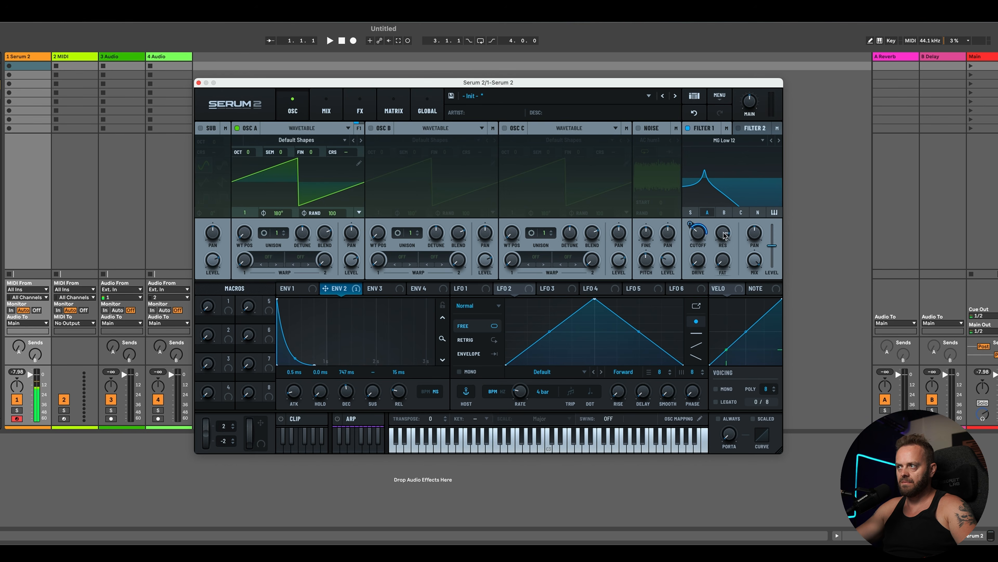
{"action": "left_click", "coordinate": [359, 110]}
{"action": "left_click", "coordinate": [443, 151]}
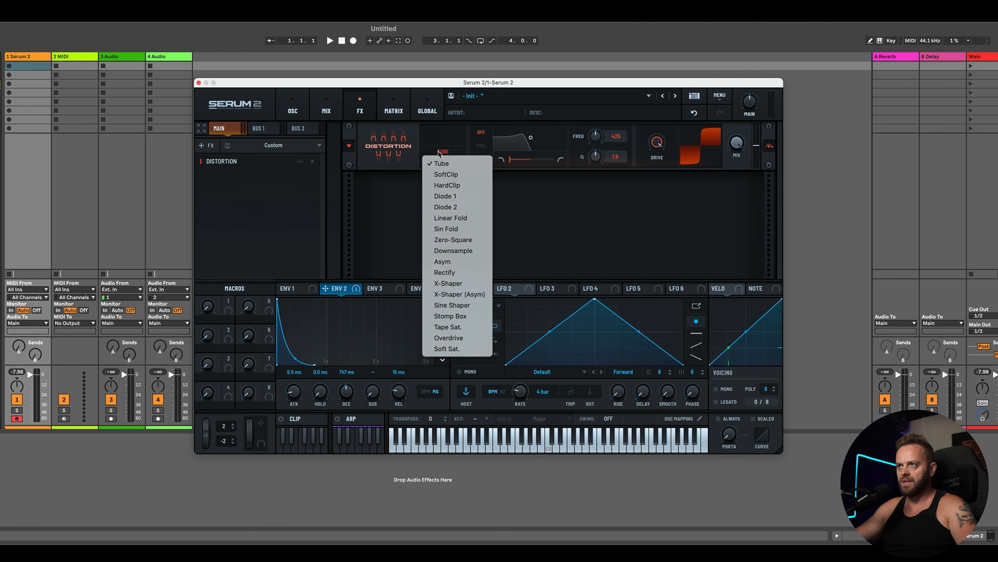
{"action": "left_click", "coordinate": [450, 337]}
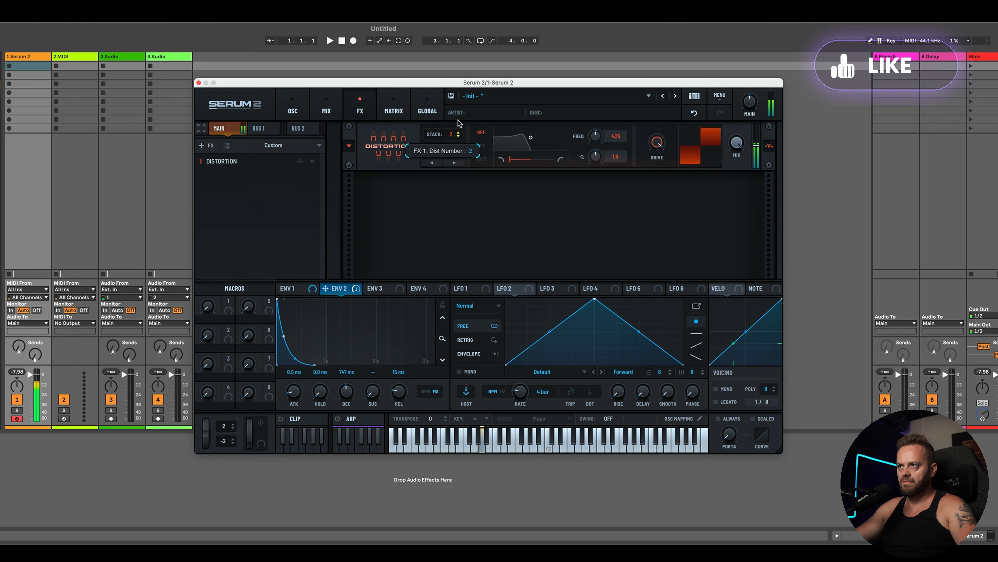
{"action": "left_click_drag", "start_coordinate": [458, 123], "coordinate": [460, 120]}
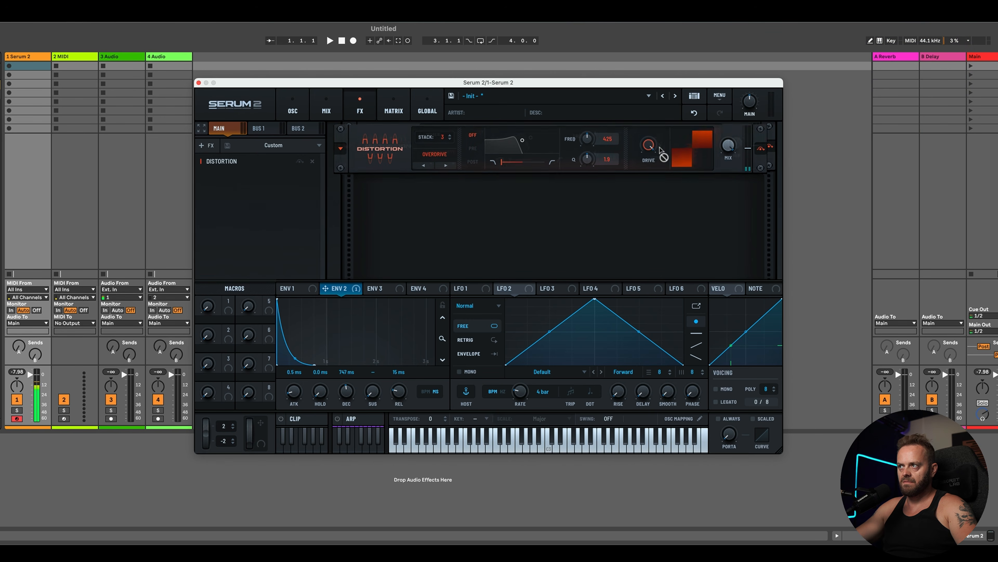
Step: Sweep Filter 1's cutoff fully up and back down, then reduce its resonance
{"action": "left_click", "coordinate": [292, 108]}
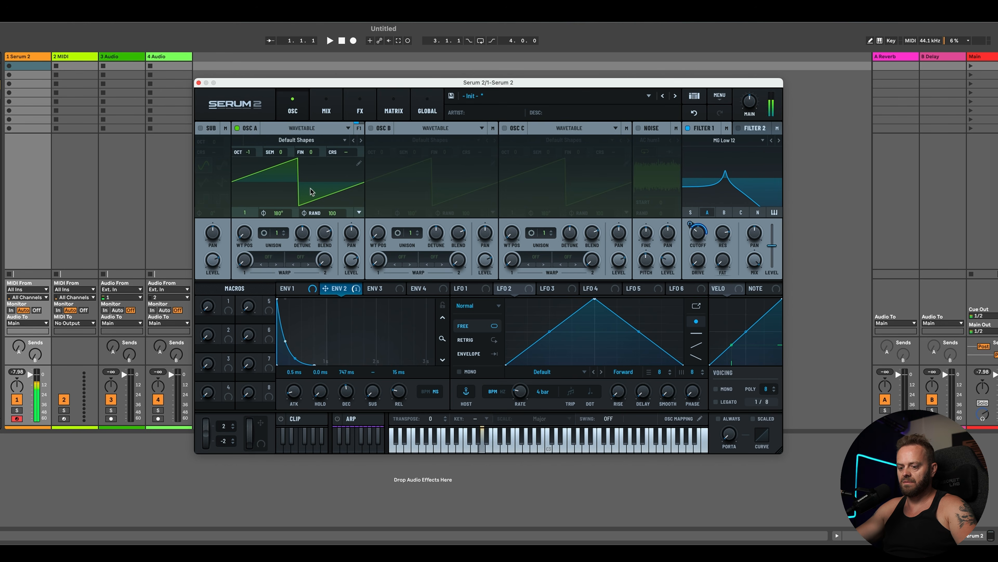
{"action": "left_click_drag", "start_coordinate": [696, 234], "coordinate": [715, 174]}
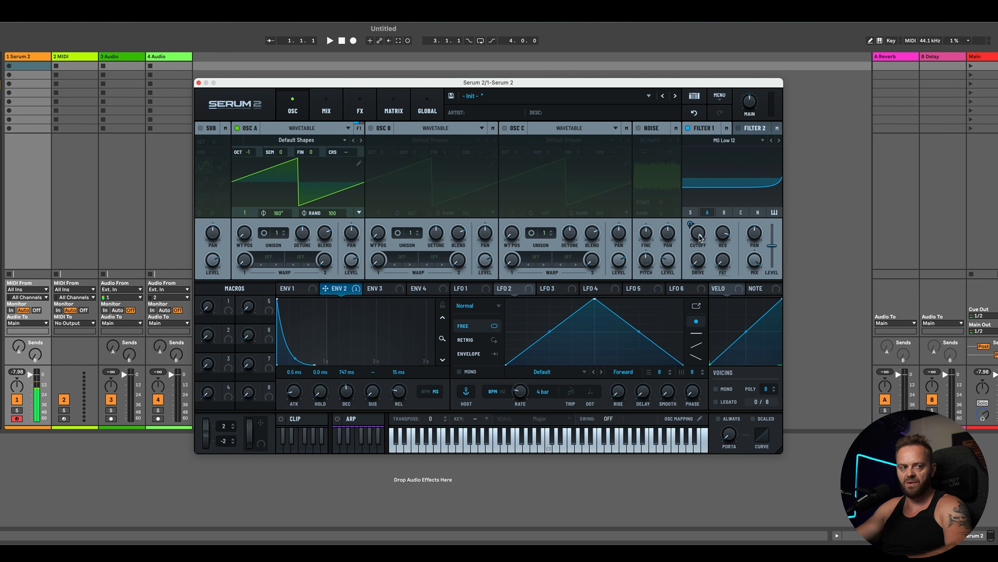
{"action": "left_click_drag", "start_coordinate": [699, 237], "coordinate": [699, 289]}
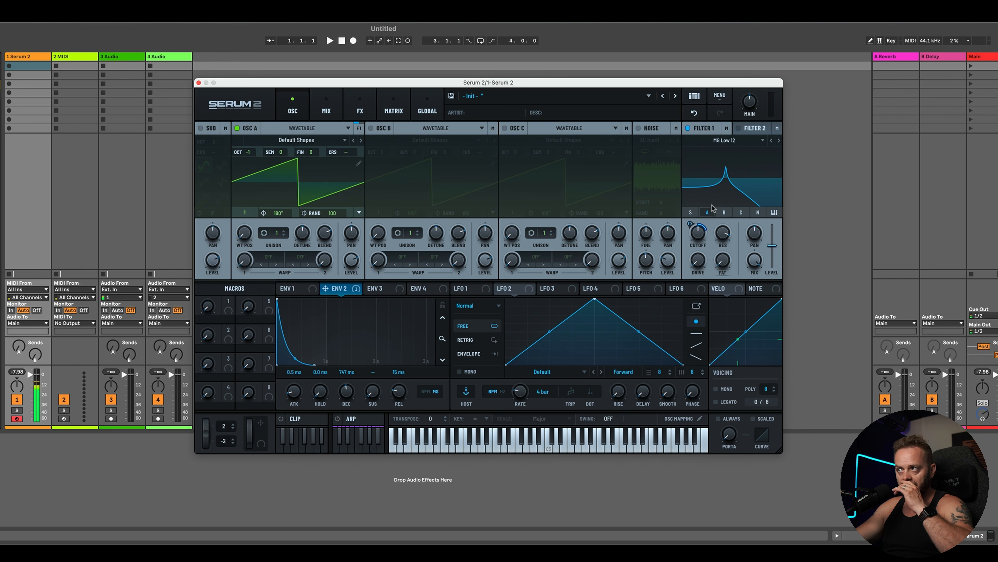
{"action": "left_click_drag", "start_coordinate": [723, 234], "coordinate": [724, 256]}
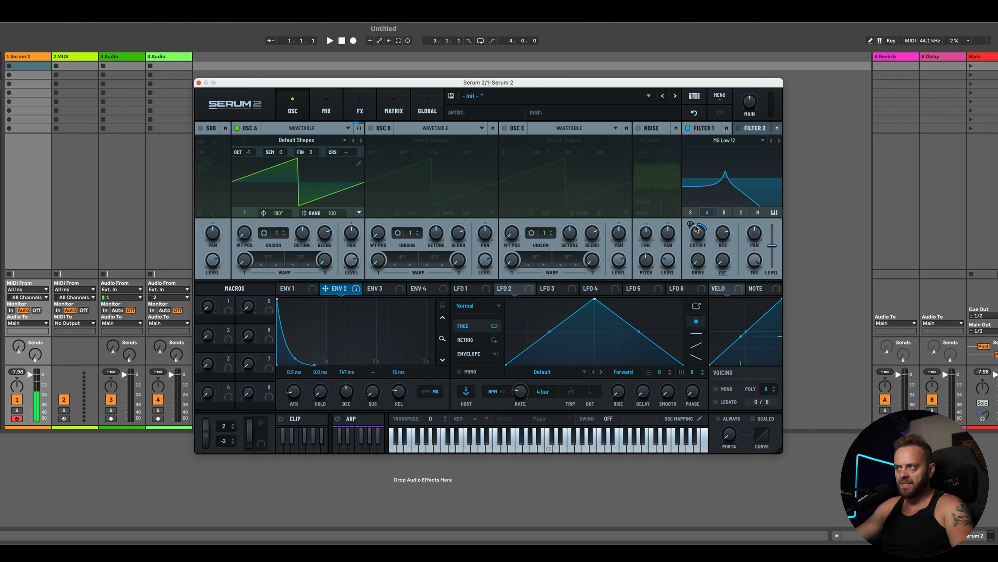
Step: Change Filter 1's type to Band 24 and adjust the envelope modulation depth on its cutoff
{"action": "left_click", "coordinate": [725, 140]}
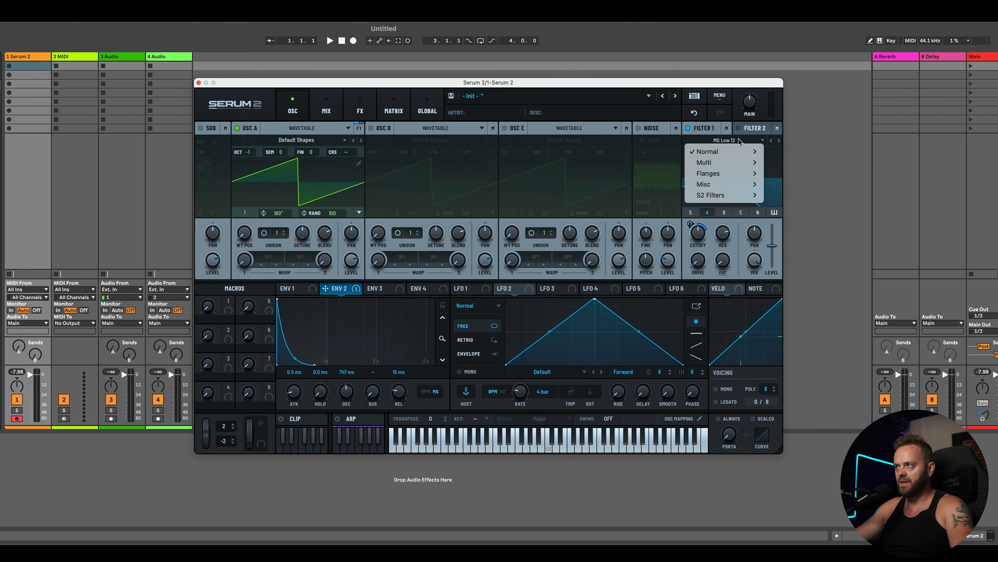
{"action": "mouse_move", "coordinate": [735, 153]}
{"action": "left_click", "coordinate": [786, 293]}
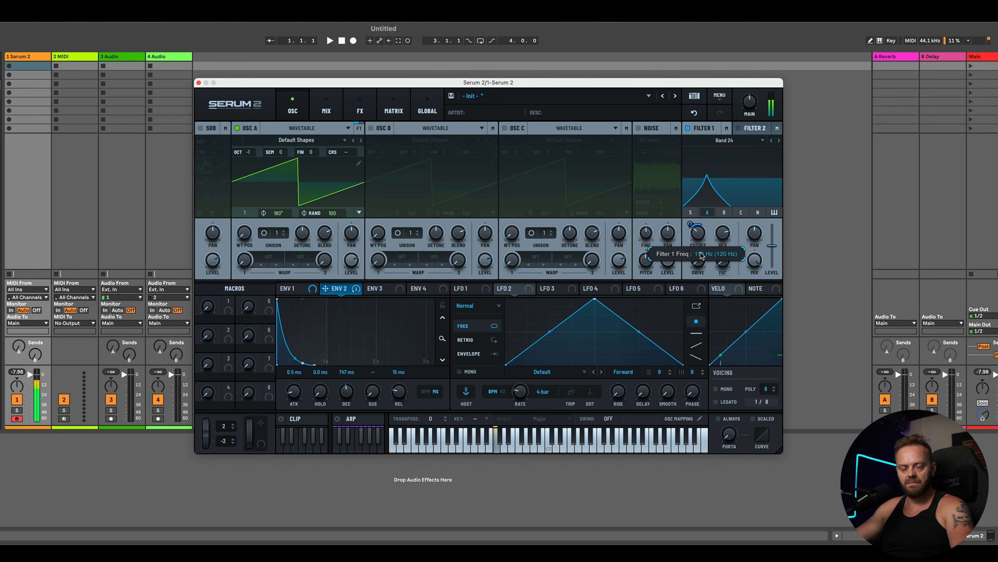
{"action": "left_click_drag", "start_coordinate": [689, 223], "coordinate": [703, 250]}
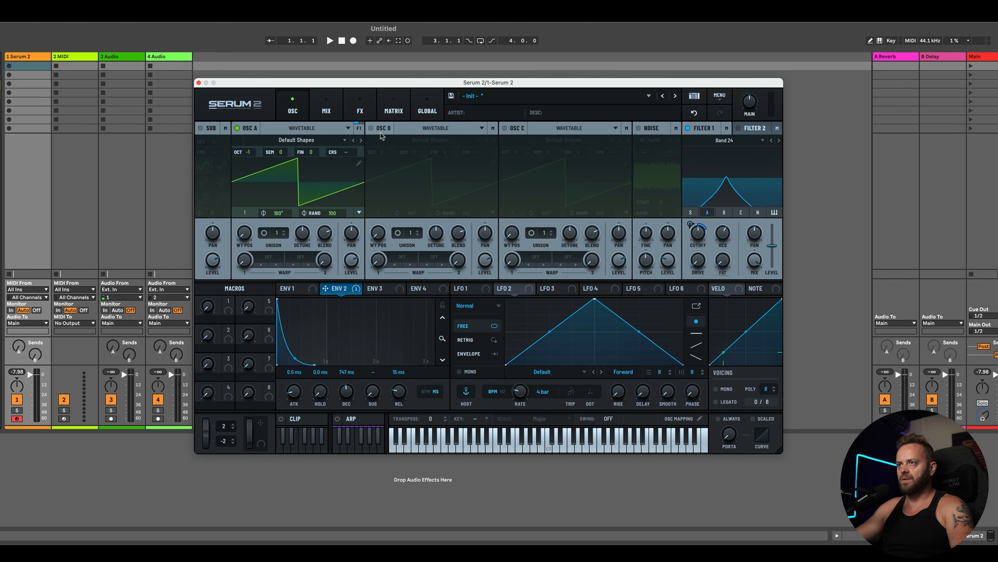
Step: Enable Oscillator B
{"action": "left_click", "coordinate": [371, 128]}
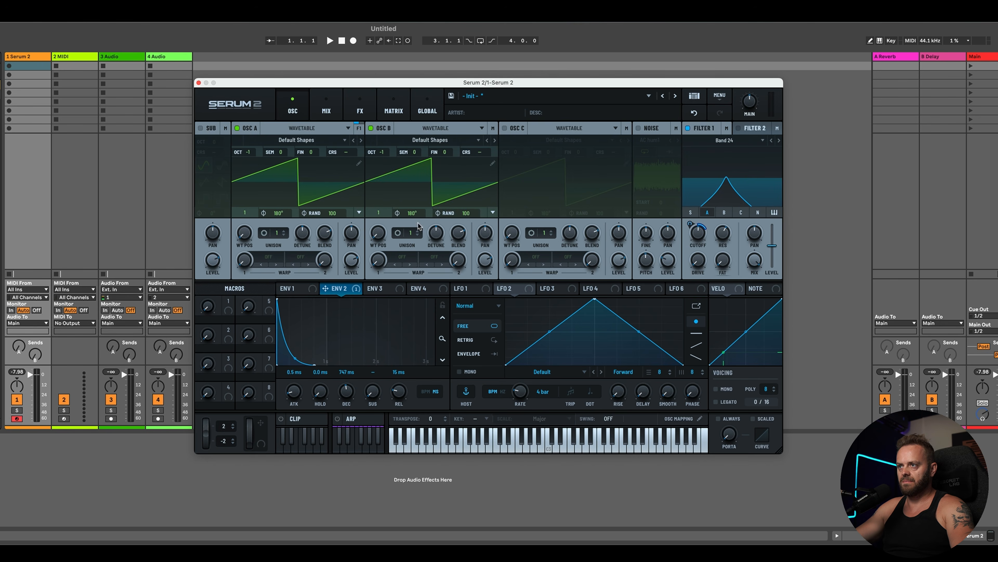
Step: Set Oscillator A's warp mode to PD (B)
{"action": "left_click", "coordinate": [268, 258]}
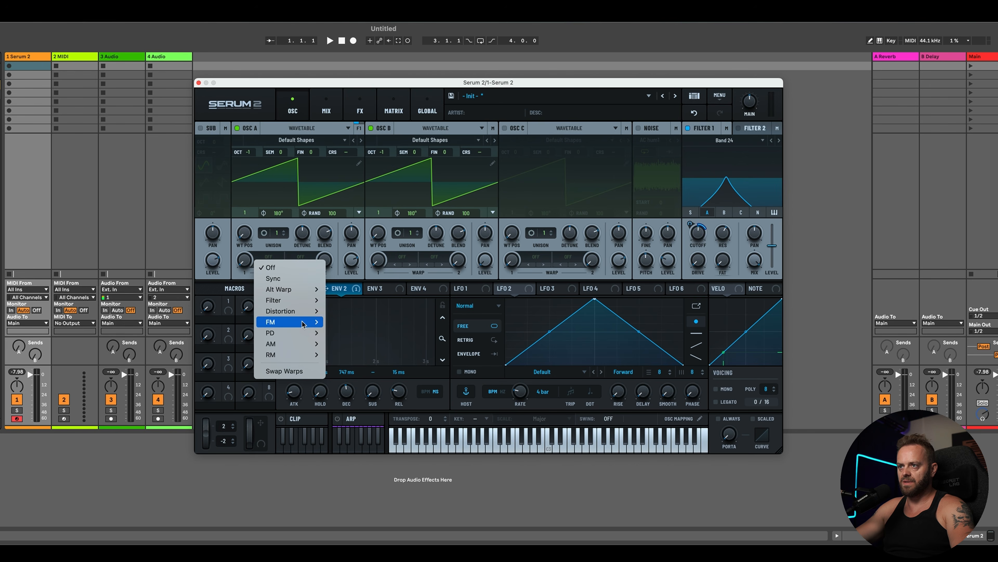
{"action": "mouse_move", "coordinate": [309, 333]}
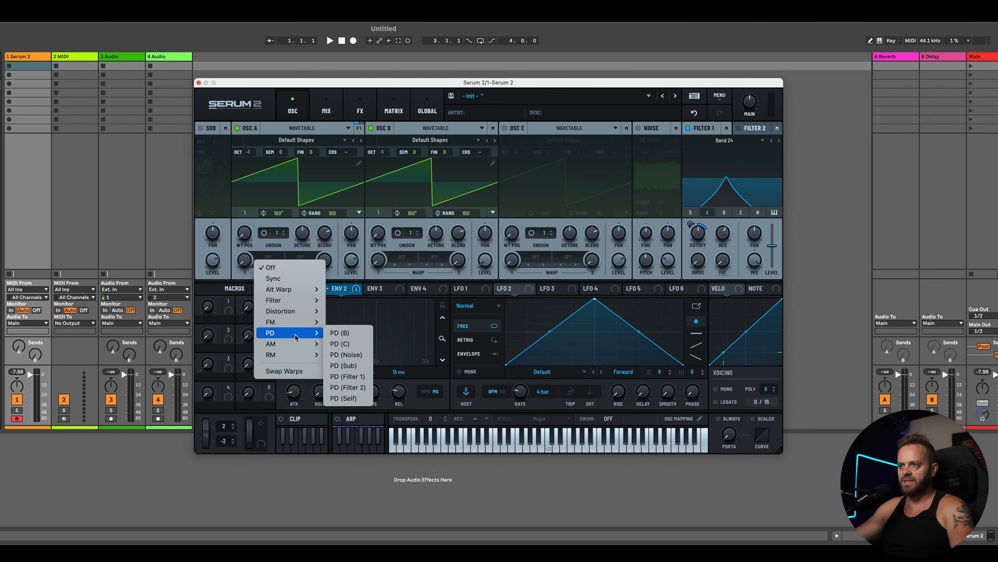
{"action": "left_click", "coordinate": [340, 333]}
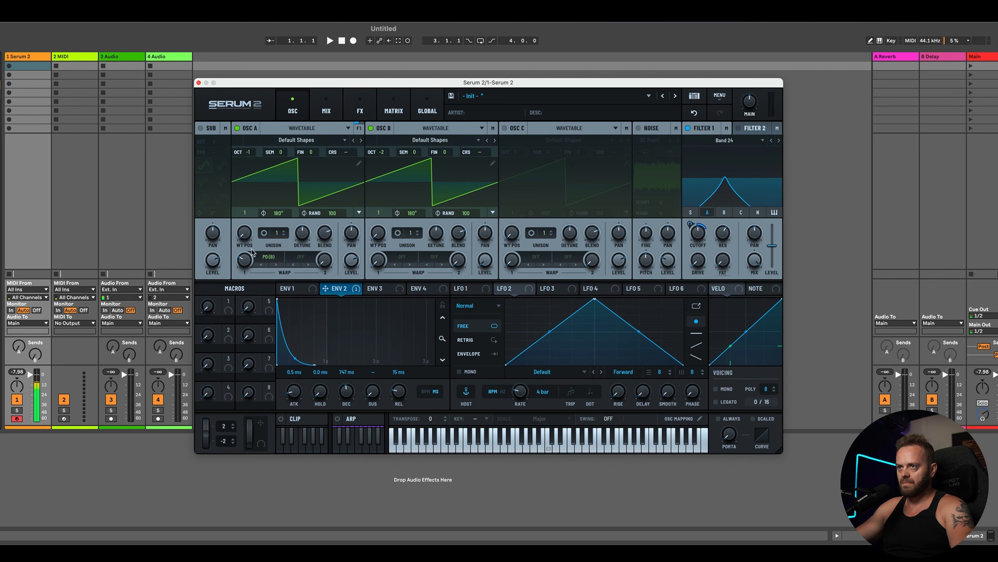
Step: Change Oscillator A's warp mode to FM (B)
{"action": "left_click", "coordinate": [268, 256]}
{"action": "mouse_move", "coordinate": [290, 326]}
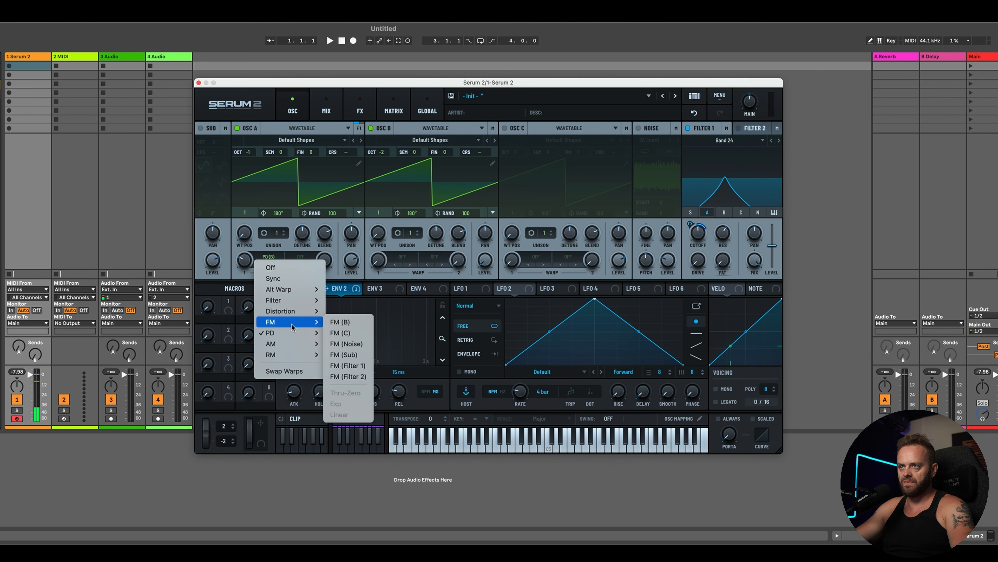
{"action": "left_click", "coordinate": [342, 321]}
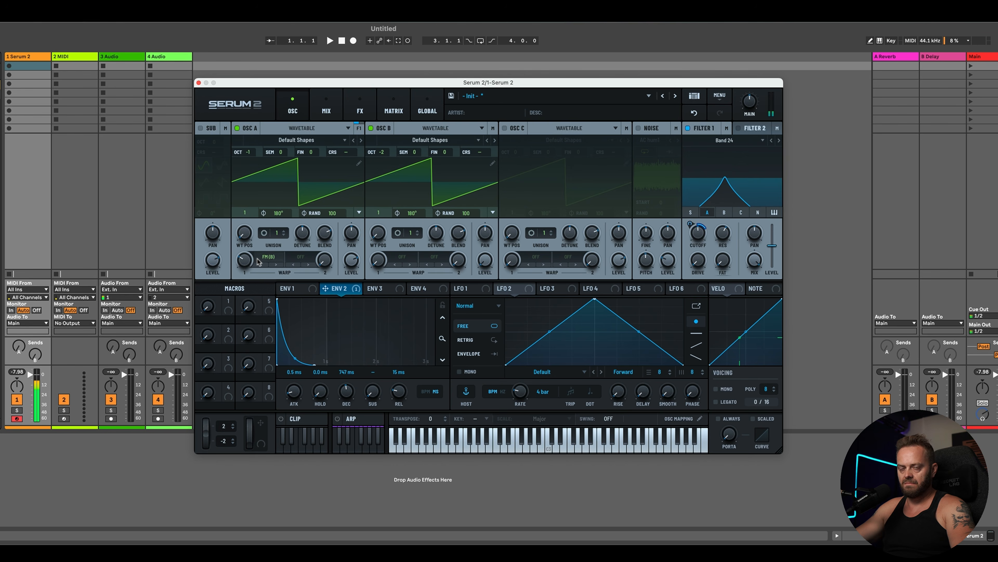
{"action": "mouse_move", "coordinate": [243, 263]}
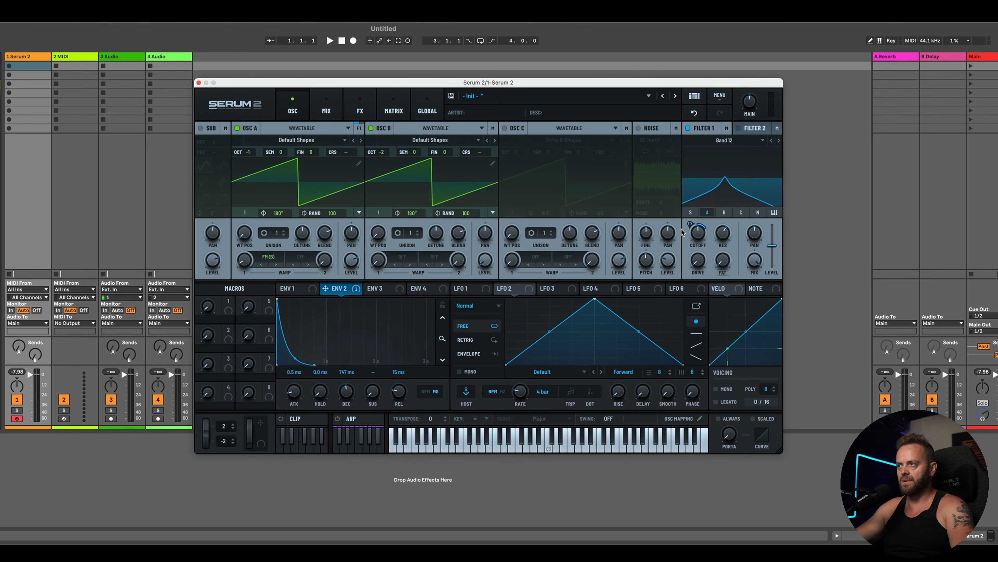
Step: Lower Filter 1's cutoff and raise the Distortion stack on the FX page
{"action": "left_click_drag", "start_coordinate": [698, 233], "coordinate": [702, 255]}
{"action": "left_click", "coordinate": [326, 111]}
{"action": "left_click", "coordinate": [360, 111]}
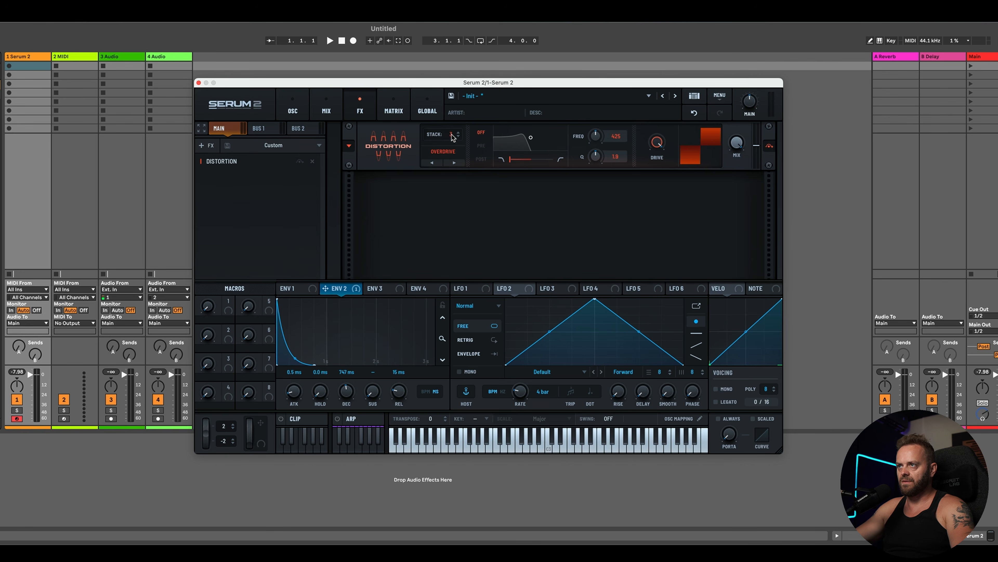
{"action": "left_click_drag", "start_coordinate": [450, 138], "coordinate": [454, 129]}
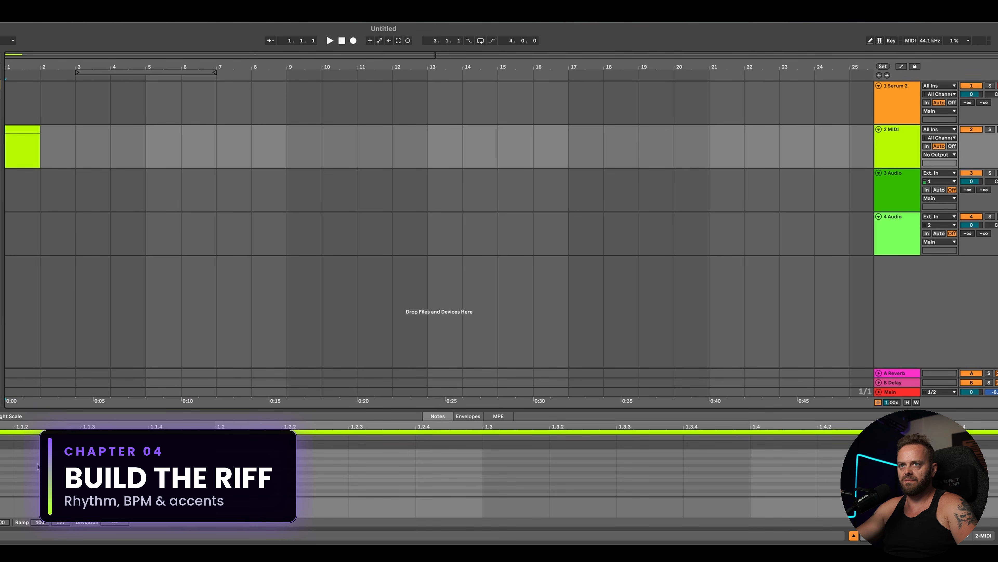
Step: Draw three short bass notes at the start of the MIDI clip and play them back
{"action": "left_click_drag", "start_coordinate": [45, 409], "coordinate": [43, 247]}
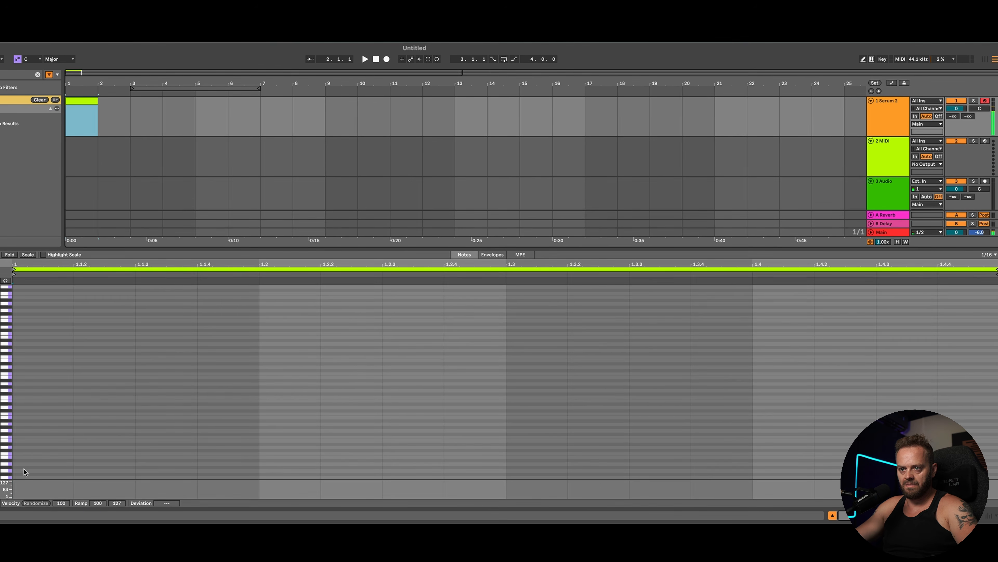
{"action": "double_click", "coordinate": [24, 465]}
{"action": "double_click", "coordinate": [104, 464]}
{"action": "double_click", "coordinate": [166, 460]}
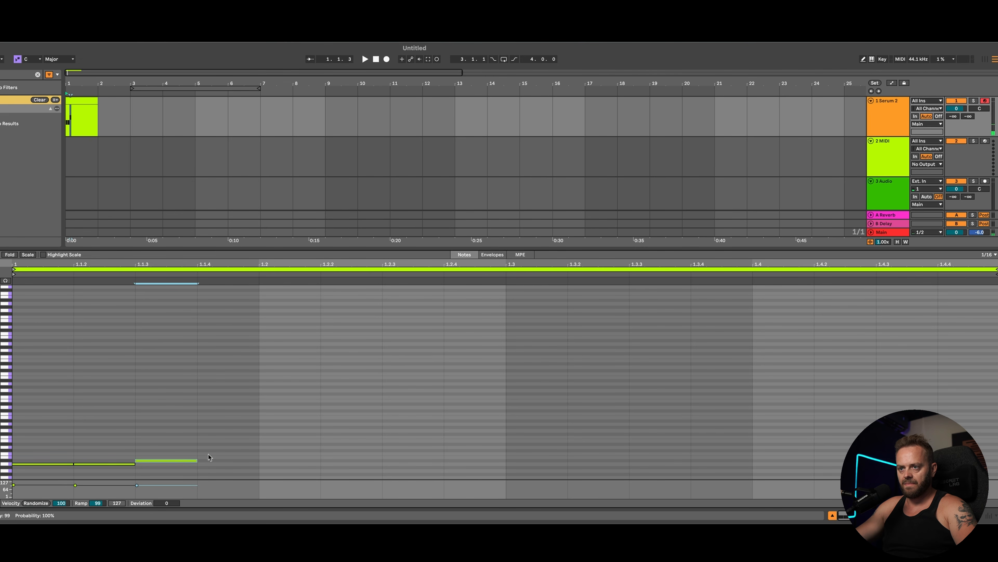
{"action": "left_click_drag", "start_coordinate": [30, 446], "coordinate": [119, 464]}
{"action": "key", "text": "space"}
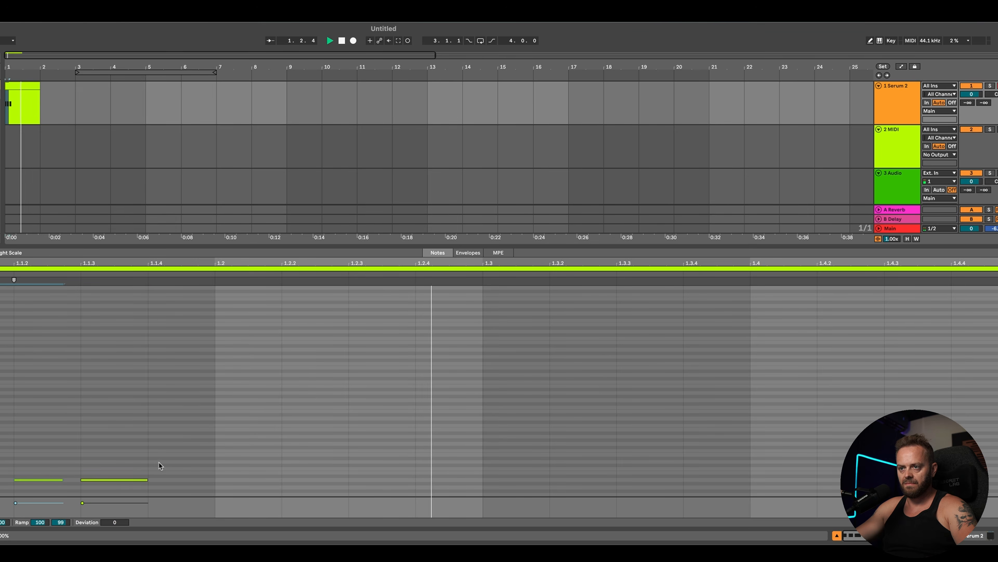
{"action": "key", "text": "space"}
Step: Add a longer note at beat 1.2 and duplicate the riff's notes further along the bar
{"action": "left_click", "coordinate": [197, 465]}
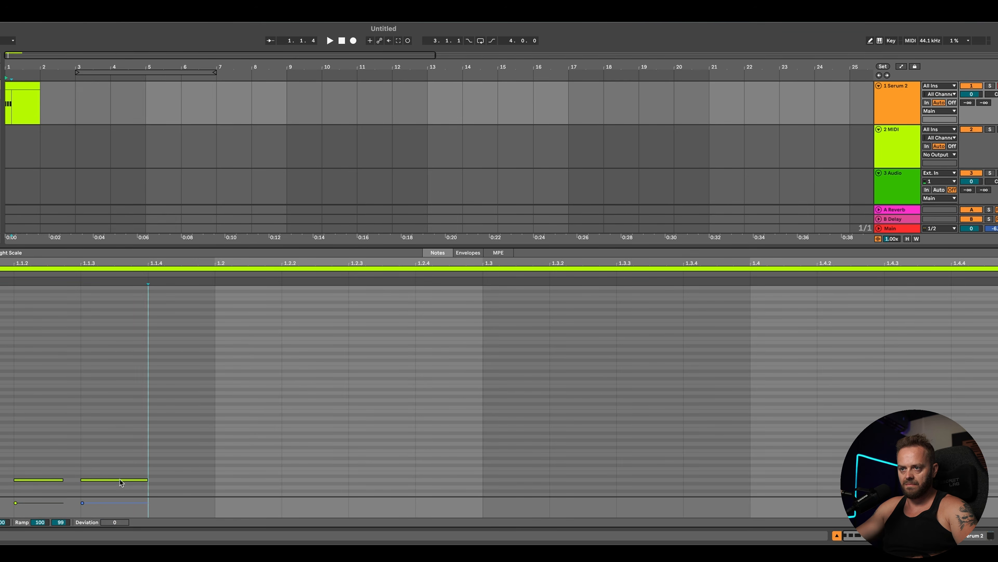
{"action": "key", "text": "space"}
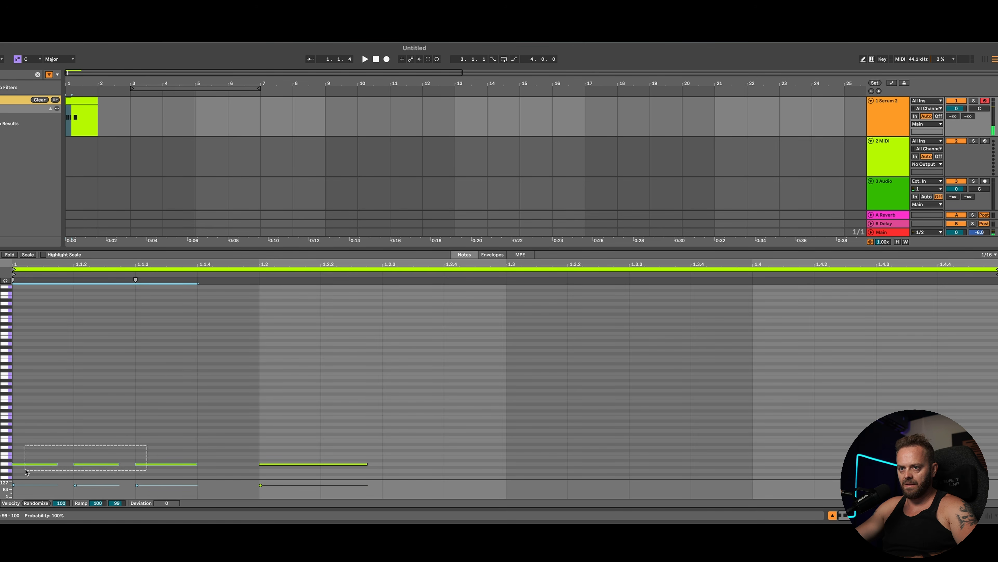
{"action": "key", "text": "space"}
{"action": "left_click_drag", "start_coordinate": [36, 451], "coordinate": [423, 459]}
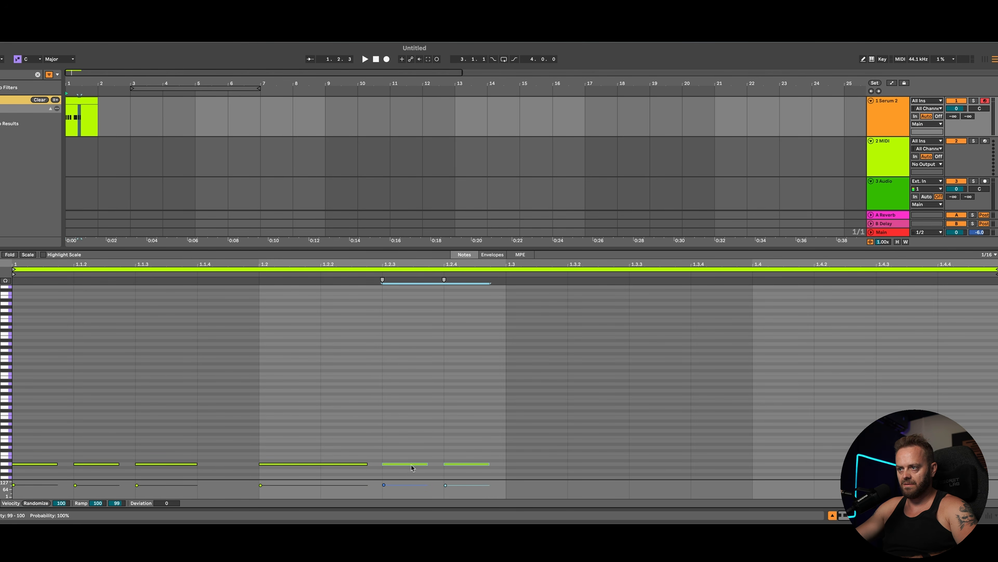
{"action": "key", "text": "super+d"}
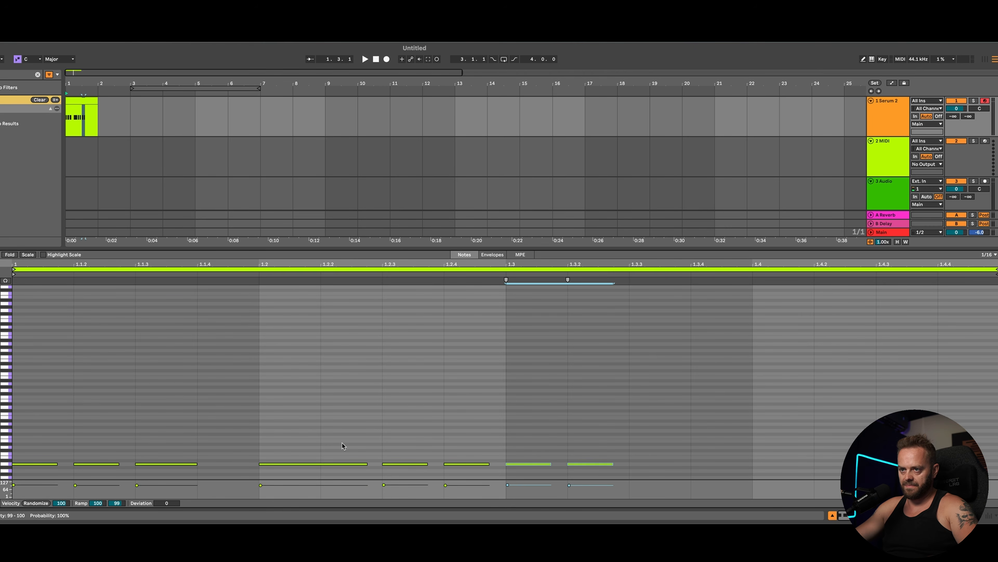
Step: Select and duplicate more riff notes toward the end of the bar, then play the clip
{"action": "left_click_drag", "start_coordinate": [342, 446], "coordinate": [659, 464]}
{"action": "right_click", "coordinate": [85, 100]}
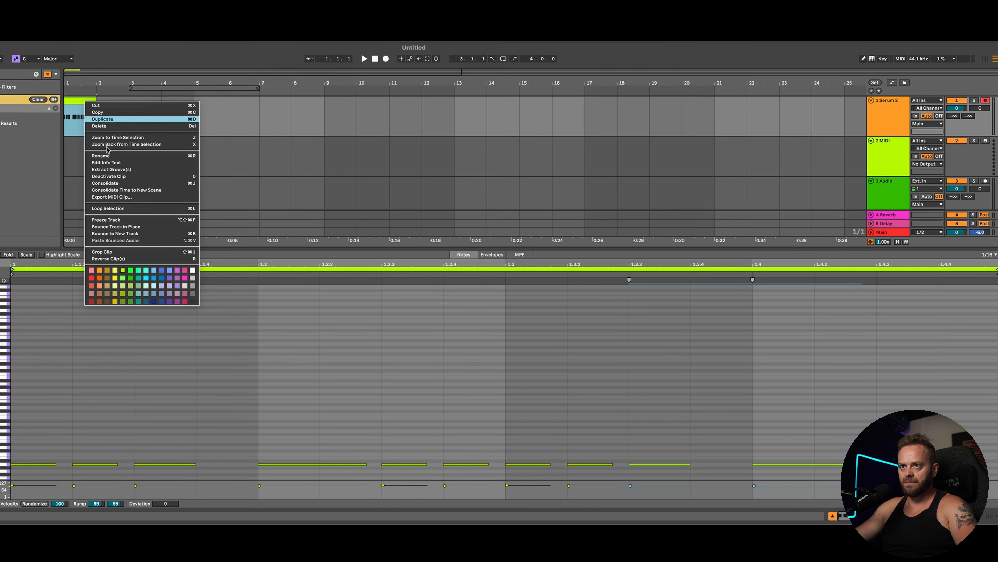
{"action": "left_click", "coordinate": [129, 221]}
{"action": "key", "text": "space"}
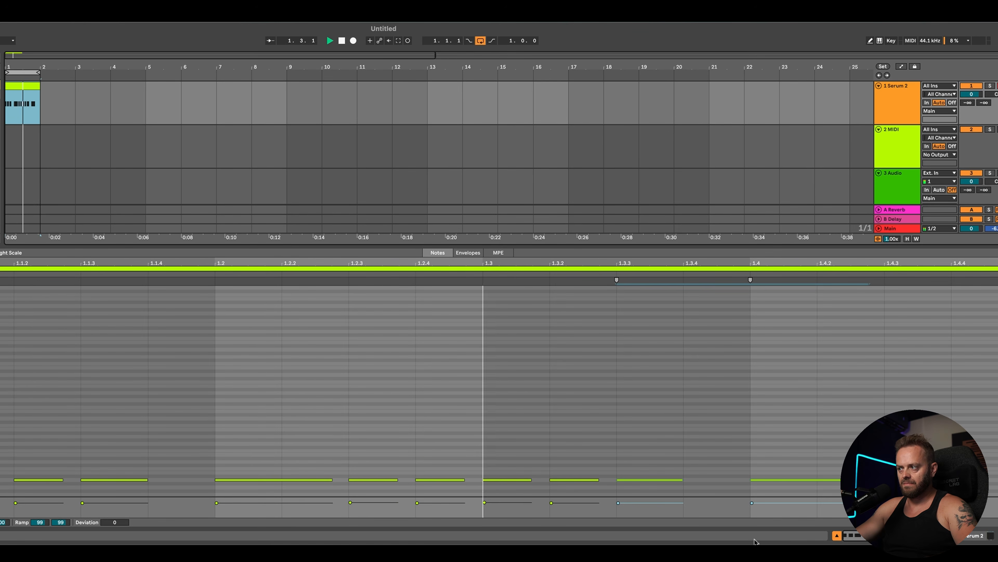
Step: Add a final note at beat 1.4.3 to complete the riff
{"action": "left_click", "coordinate": [735, 445]}
{"action": "double_click", "coordinate": [932, 481]}
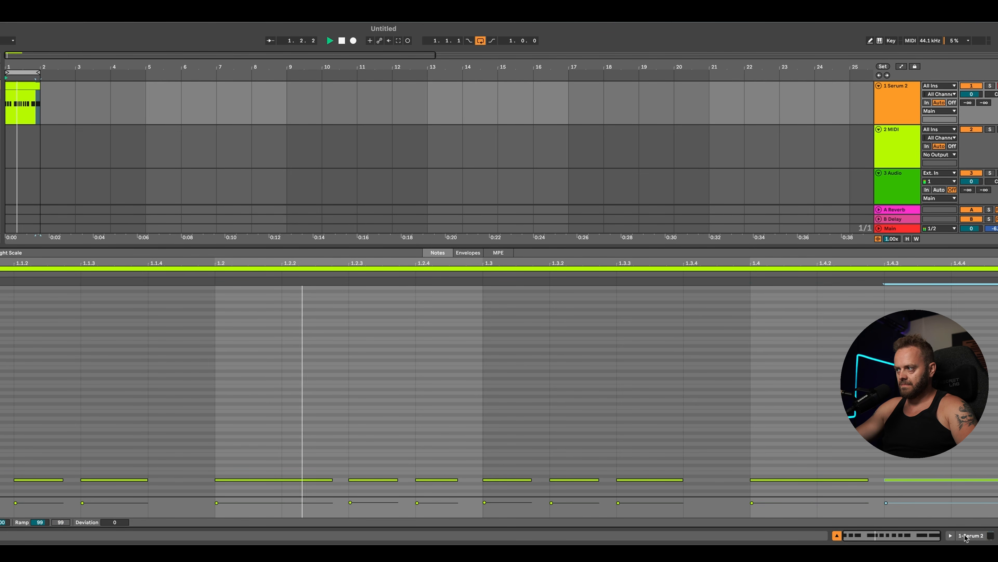
{"action": "key", "text": "super+t"}
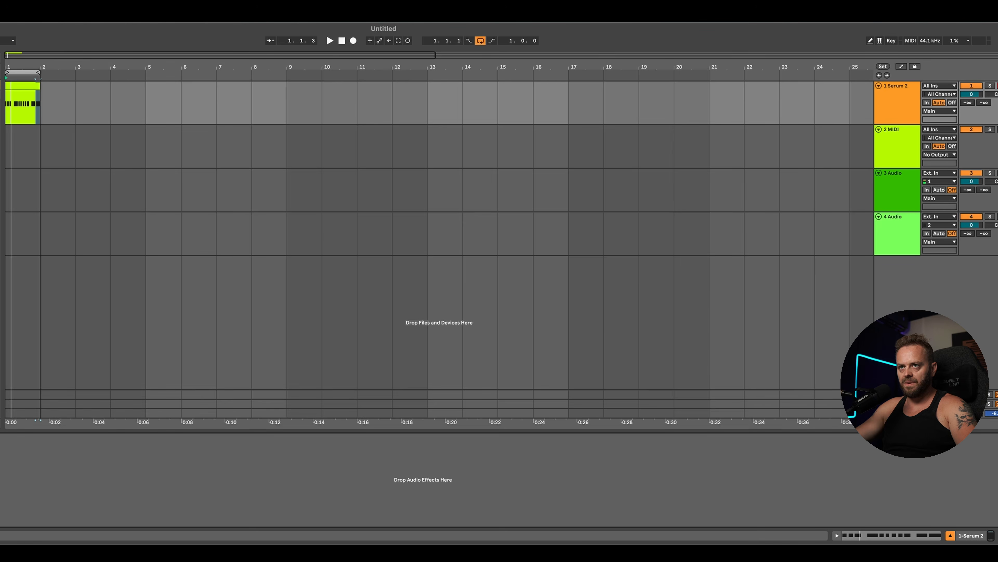
Step: Open the Serum window, show automation lanes, zoom to the clip and set the grid to 1/16
{"action": "key", "text": "super+alt+p"}
{"action": "left_click", "coordinate": [288, 103]}
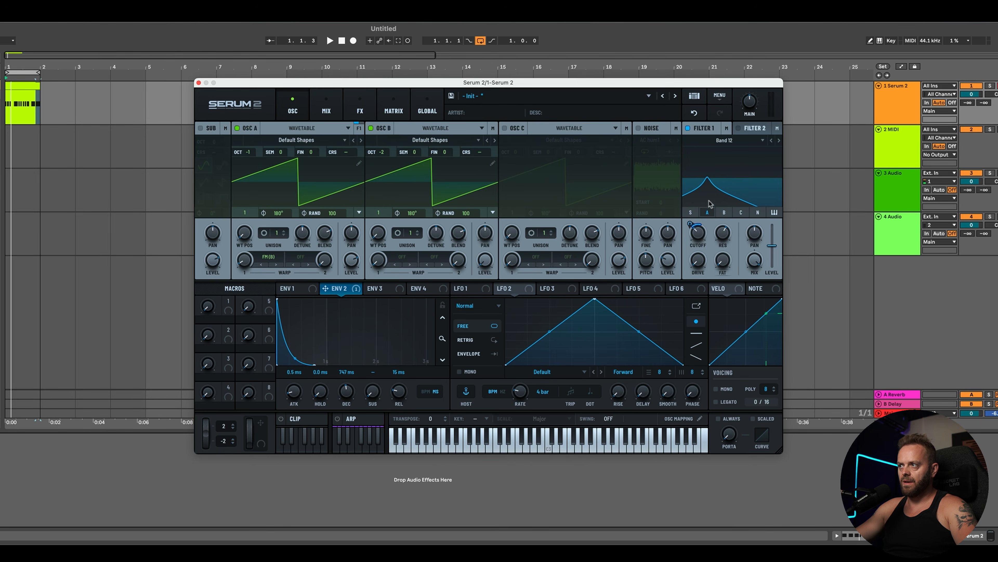
{"action": "key", "text": "a"}
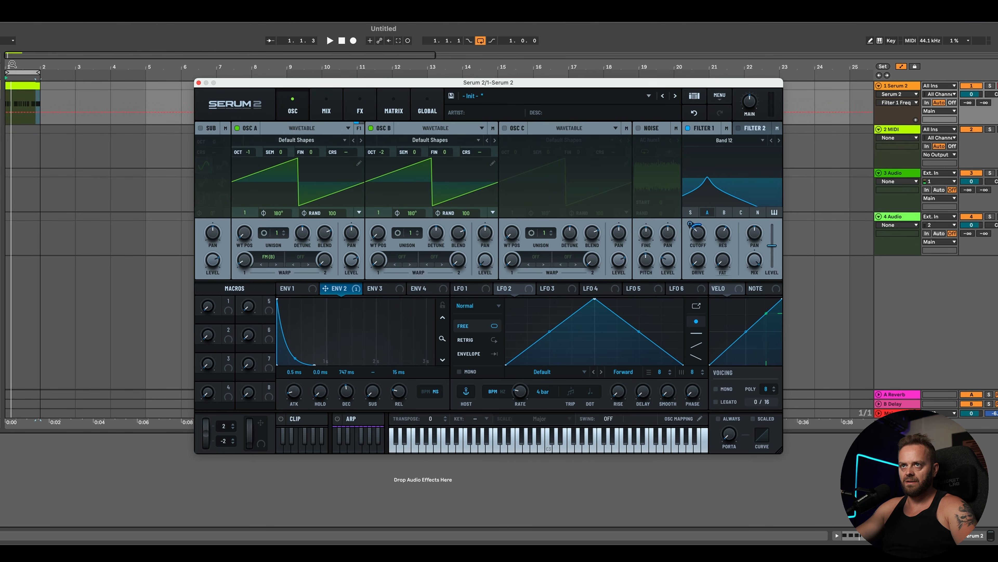
{"action": "left_click_drag", "start_coordinate": [13, 63], "coordinate": [15, 119]}
{"action": "left_click_drag", "start_coordinate": [239, 83], "coordinate": [303, 261]}
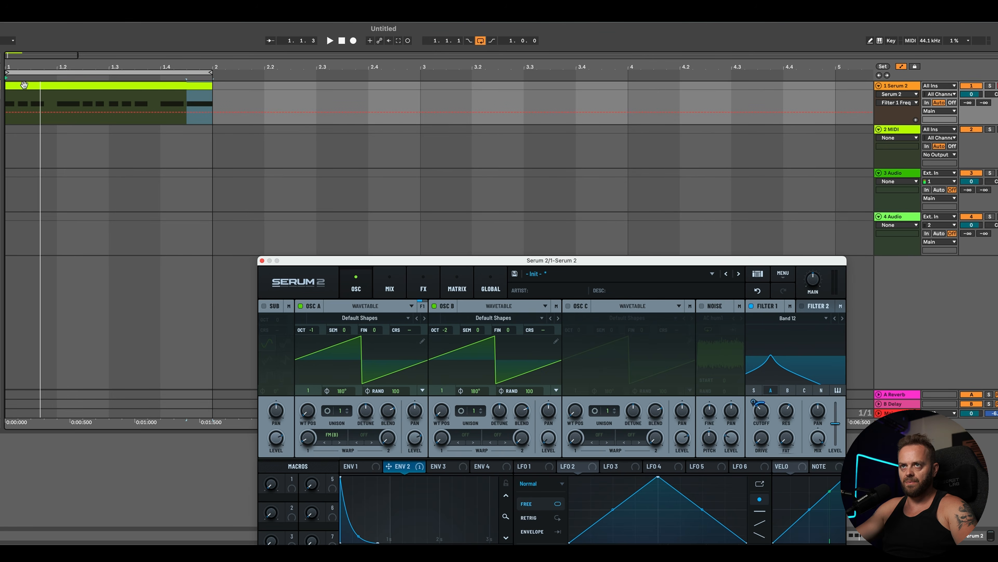
{"action": "left_click_drag", "start_coordinate": [13, 67], "coordinate": [17, 112]}
{"action": "right_click", "coordinate": [45, 143]}
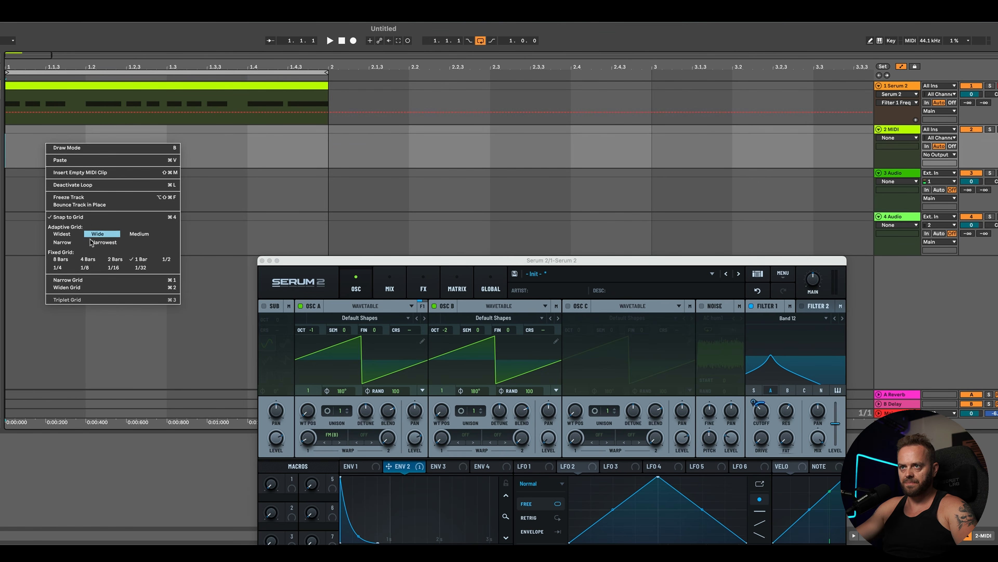
{"action": "left_click", "coordinate": [104, 268]}
Step: Draw Filter 1 cutoff automation breakpoints in the clip, then undo them
{"action": "left_click", "coordinate": [23, 113]}
{"action": "left_click_drag", "start_coordinate": [9, 112], "coordinate": [8, 108]}
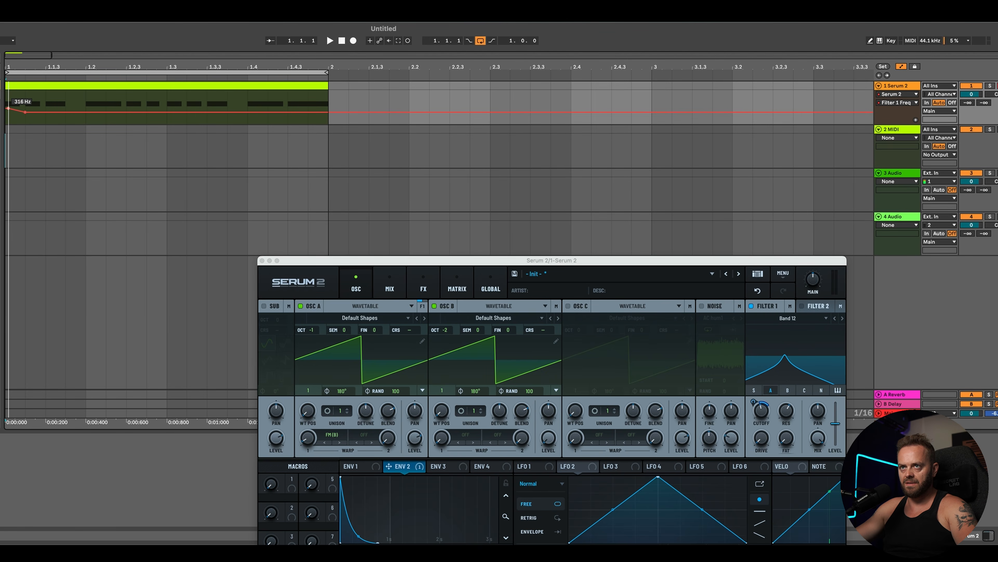
{"action": "key", "text": "space"}
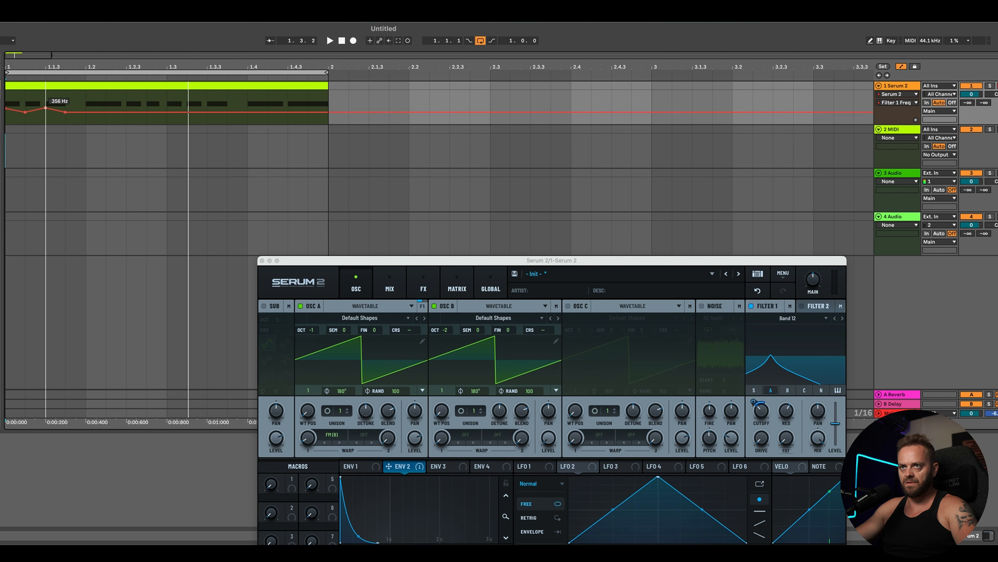
{"action": "left_click_drag", "start_coordinate": [45, 108], "coordinate": [25, 103]}
{"action": "key", "text": "space"}
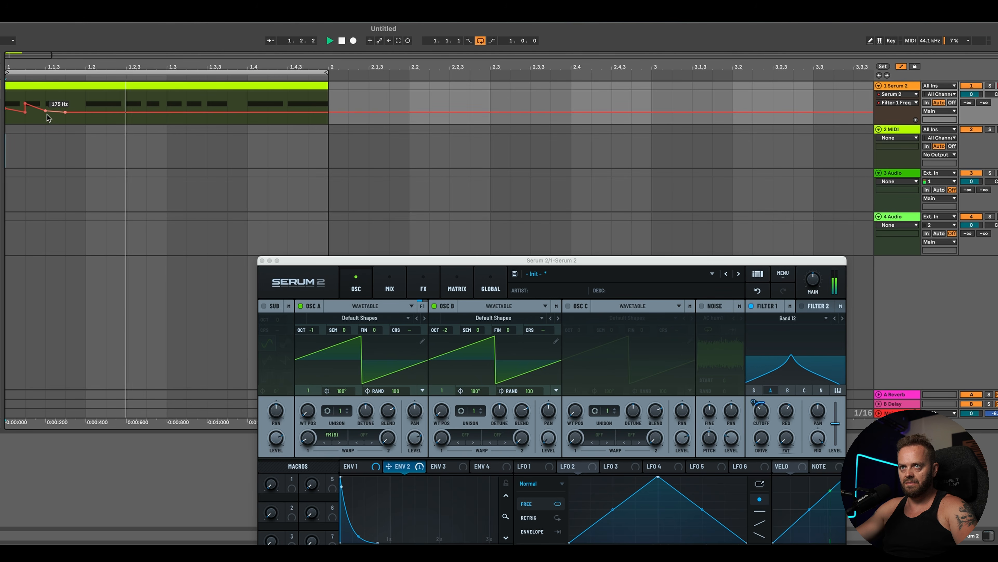
{"action": "key", "text": "space"}
{"action": "key", "text": "super+z"}
{"action": "key", "text": "super+z"}
{"action": "key", "text": "super+z"}
{"action": "key", "text": "super+z"}
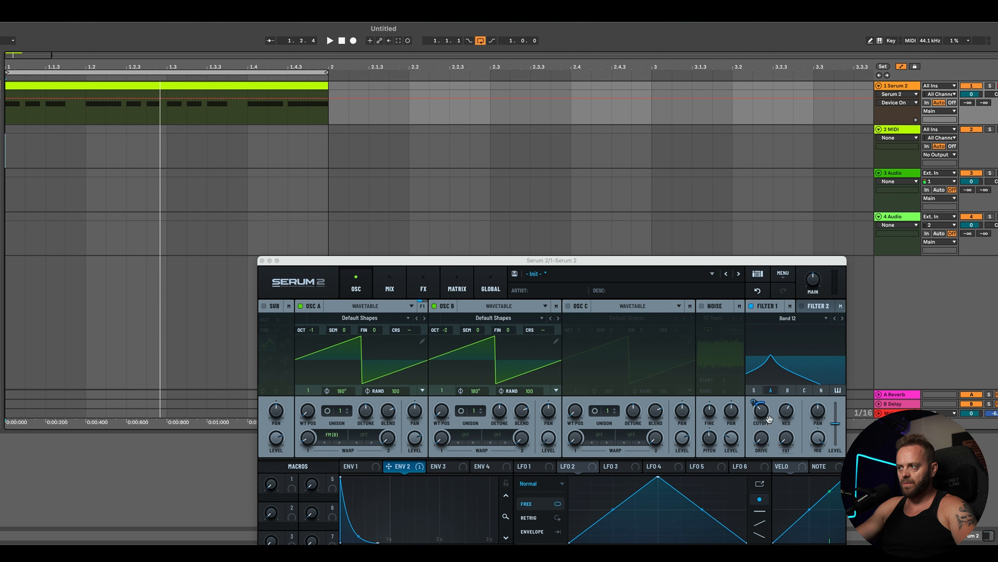
Step: Automate Filter 1's resonance with a 40% breakpoint near beat 1.2 and audition it
{"action": "left_click", "coordinate": [787, 411]}
{"action": "left_click", "coordinate": [89, 104]}
{"action": "left_click_drag", "start_coordinate": [89, 103], "coordinate": [86, 110]}
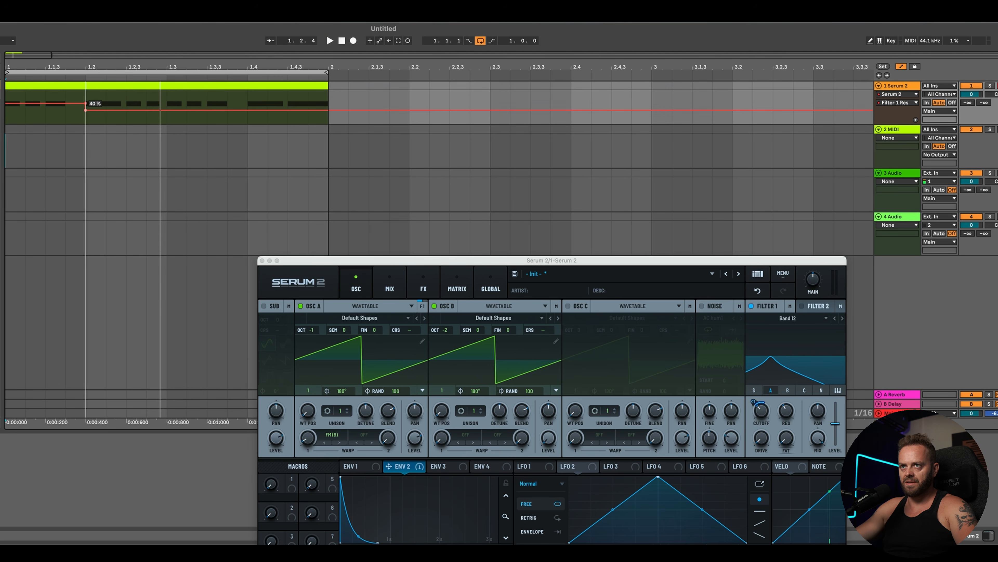
{"action": "key", "text": "space"}
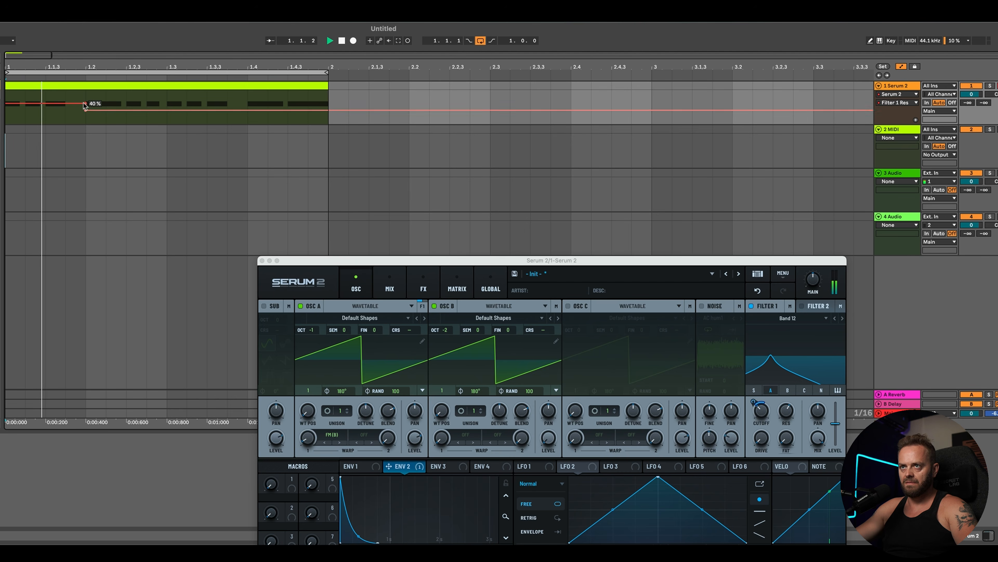
{"action": "mouse_move", "coordinate": [86, 103]}
{"action": "left_mouse_down"}
{"action": "mouse_move", "coordinate": [103, 113]}
{"action": "mouse_move", "coordinate": [90, 118]}
{"action": "left_mouse_up"}
{"action": "key", "text": "space"}
{"action": "key", "text": "space"}
{"action": "key", "text": "space"}
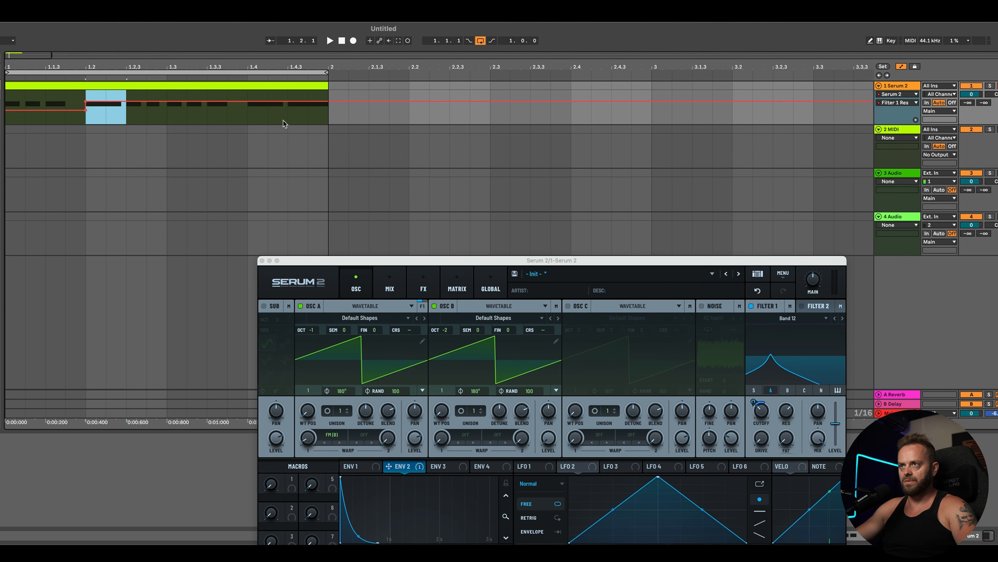
Step: Copy the raised resonance automation section and paste it at beat 1.2.3, then play the riff
{"action": "left_click_drag", "start_coordinate": [285, 123], "coordinate": [256, 116]}
{"action": "left_click", "coordinate": [249, 112]}
{"action": "left_click_drag", "start_coordinate": [84, 124], "coordinate": [3, 121]}
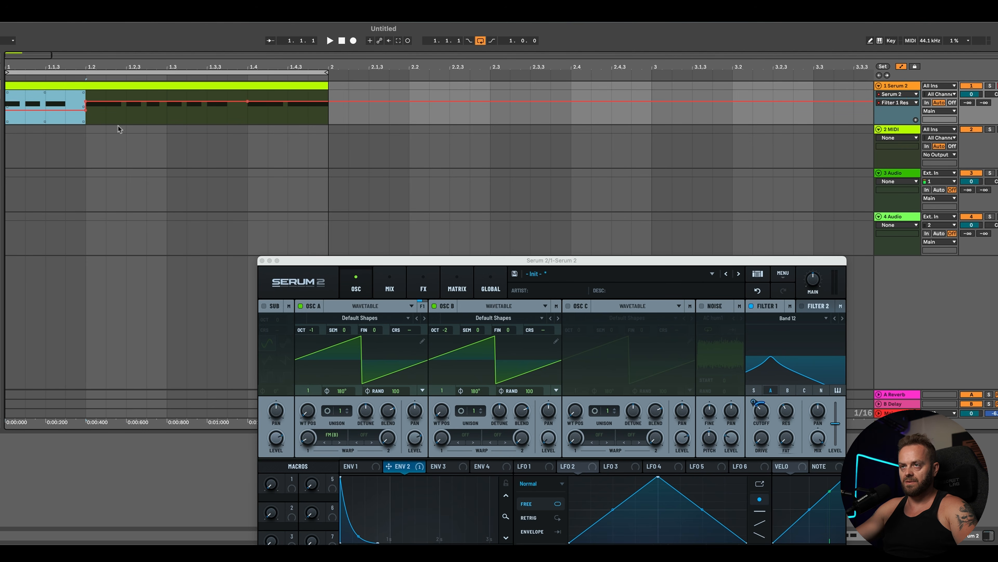
{"action": "left_click", "coordinate": [133, 121]}
{"action": "key", "text": "super+v"}
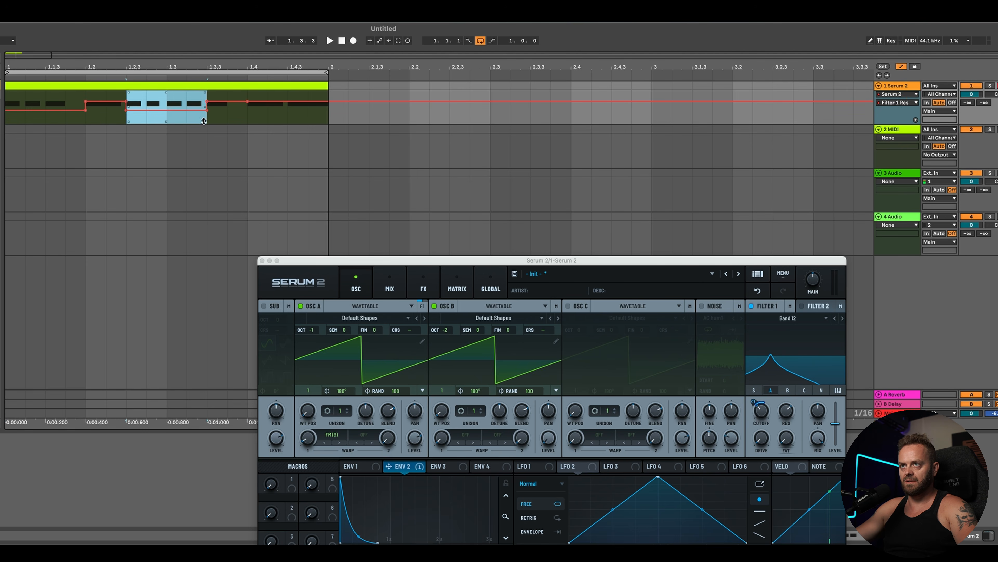
{"action": "left_click", "coordinate": [138, 125]}
{"action": "key", "text": "space"}
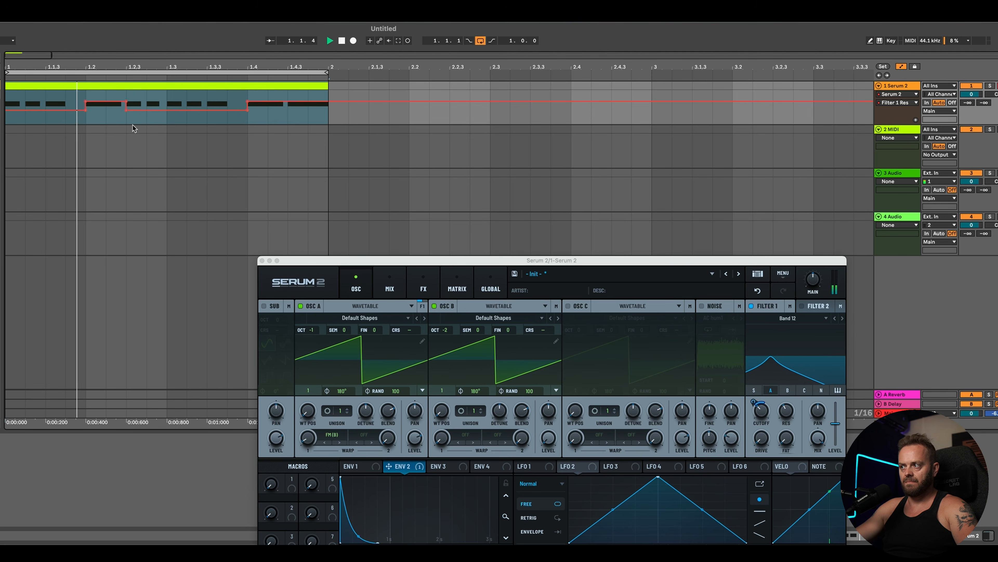
Step: Adjust Filter 1's cutoff up and down by ear while the riff plays
{"action": "left_click", "coordinate": [762, 416]}
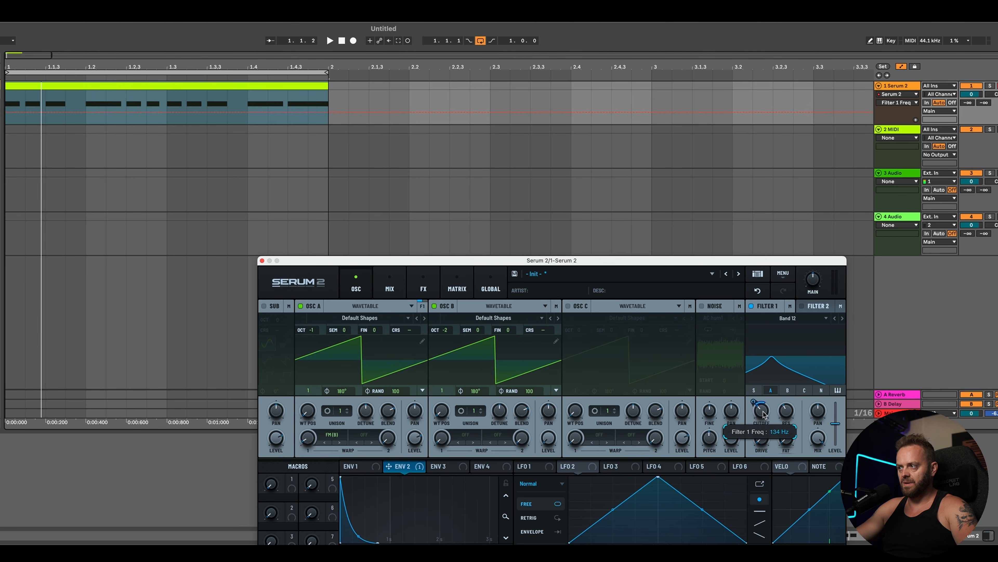
{"action": "left_click", "coordinate": [763, 417]}
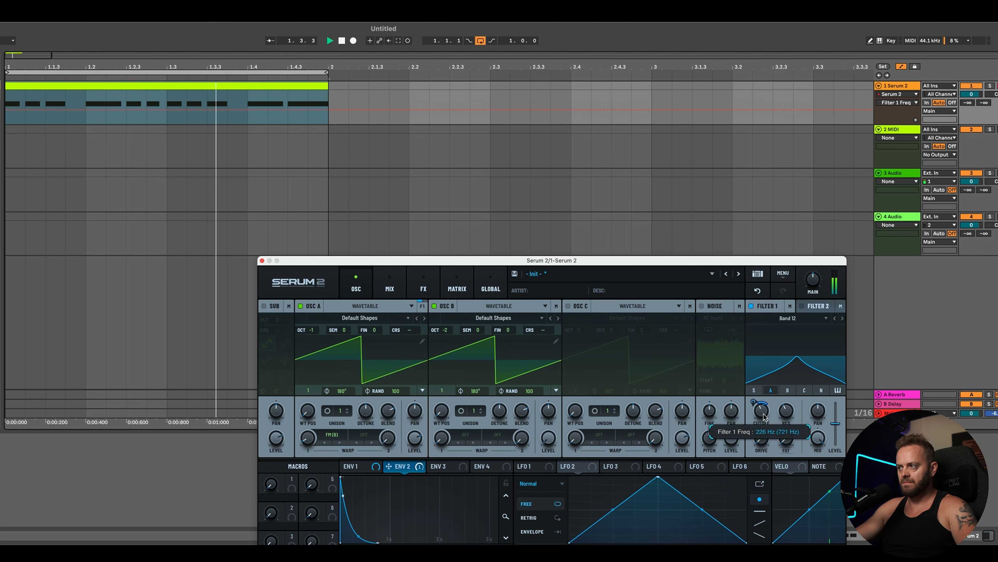
{"action": "left_click_drag", "start_coordinate": [763, 416], "coordinate": [787, 395]}
{"action": "left_click_drag", "start_coordinate": [761, 411], "coordinate": [786, 430]}
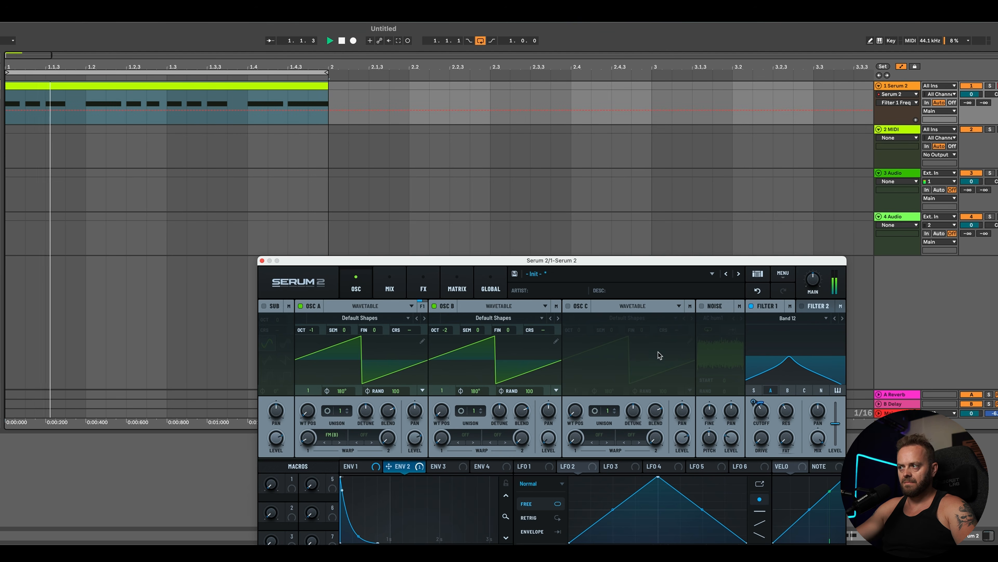
Step: Set Oscillator A's unison to 2 voices and audition the riff
{"action": "key", "text": "space"}
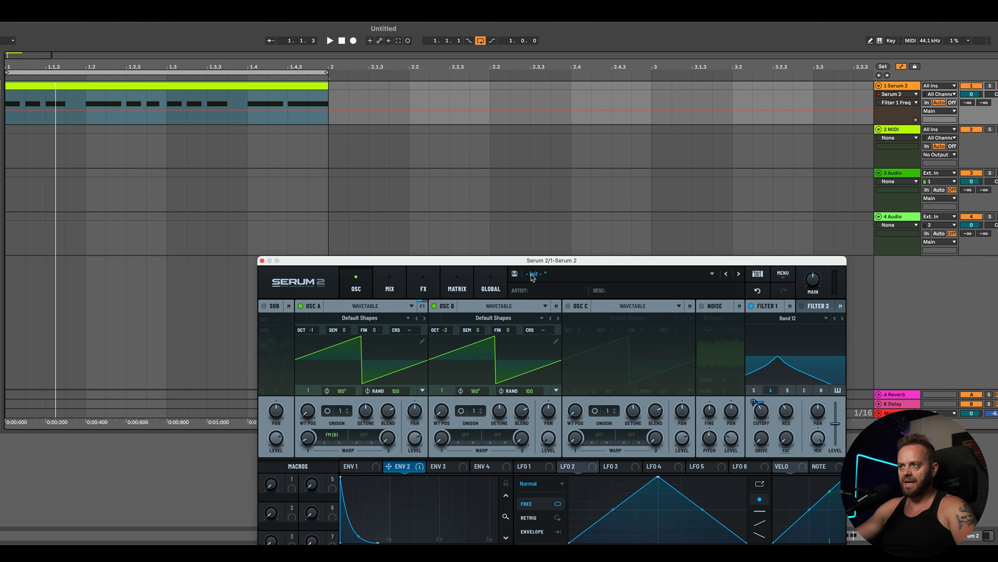
{"action": "left_click", "coordinate": [346, 408]}
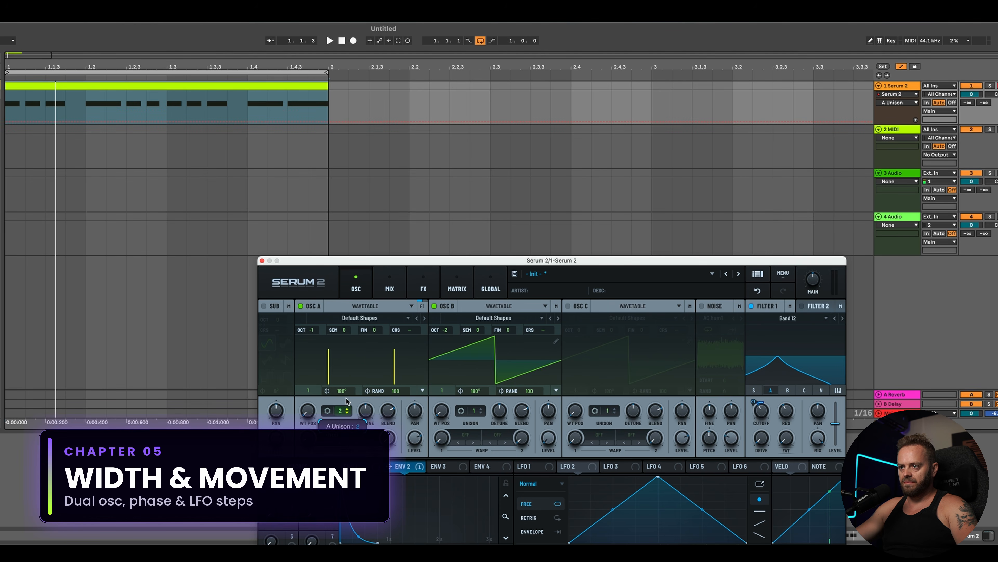
{"action": "key", "text": "space"}
Step: Set the random phase of both Oscillator A and Oscillator B to 0
{"action": "key", "text": "space"}
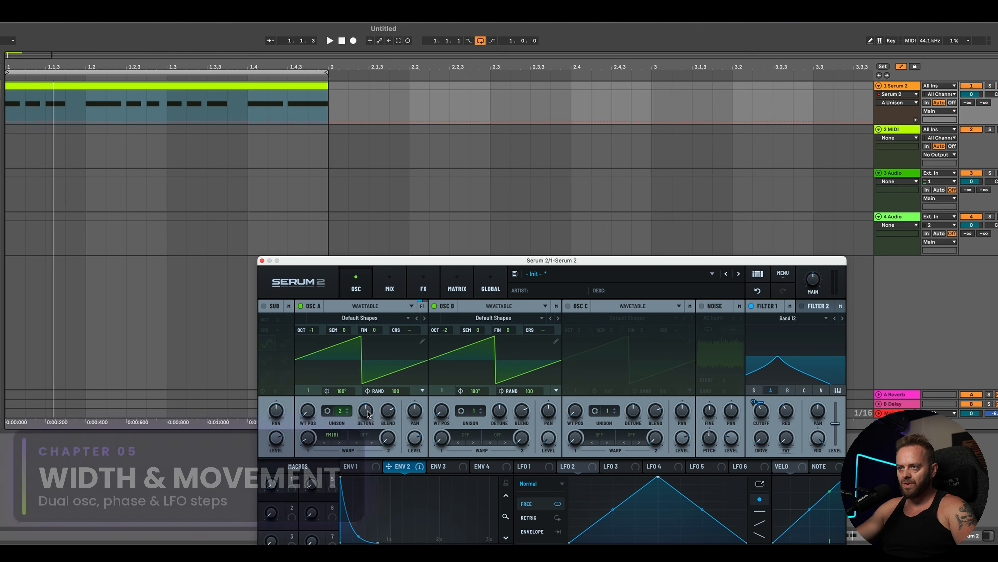
{"action": "left_click", "coordinate": [367, 412]}
{"action": "key", "text": "space"}
{"action": "left_click_drag", "start_coordinate": [366, 445], "coordinate": [370, 460]}
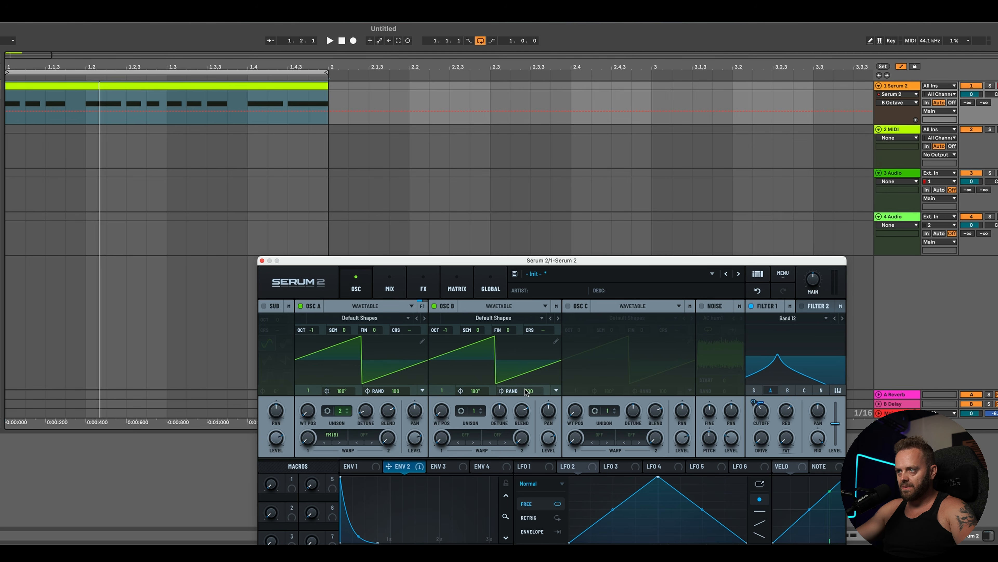
{"action": "left_click_drag", "start_coordinate": [526, 390], "coordinate": [485, 524]}
{"action": "left_click_drag", "start_coordinate": [393, 389], "coordinate": [409, 494]}
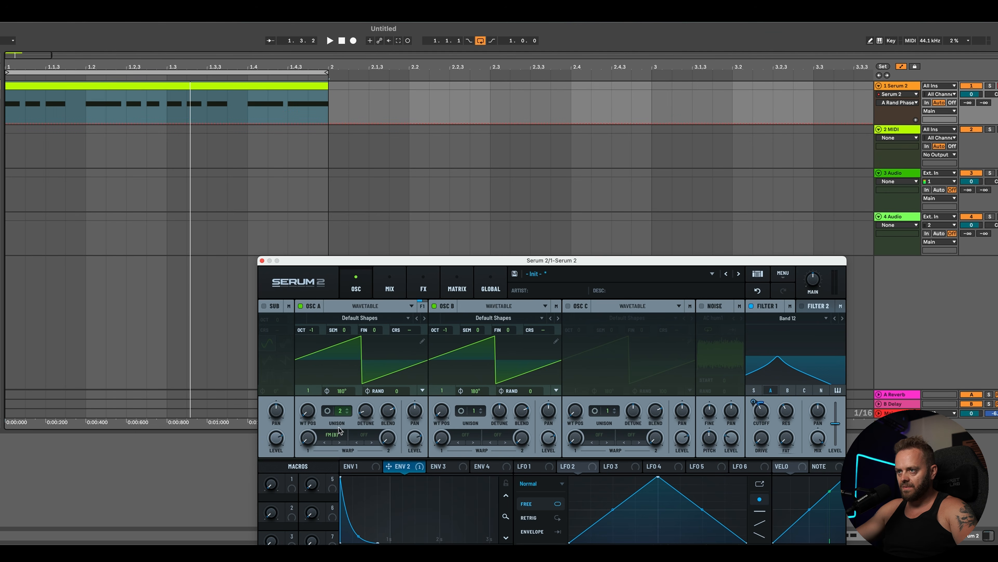
Step: Return Oscillator A's unison to 1 voice and set the start phases to 163° on Oscillator A and 117° on Oscillator B
{"action": "left_click", "coordinate": [346, 412]}
{"action": "left_click_drag", "start_coordinate": [479, 392], "coordinate": [477, 415]}
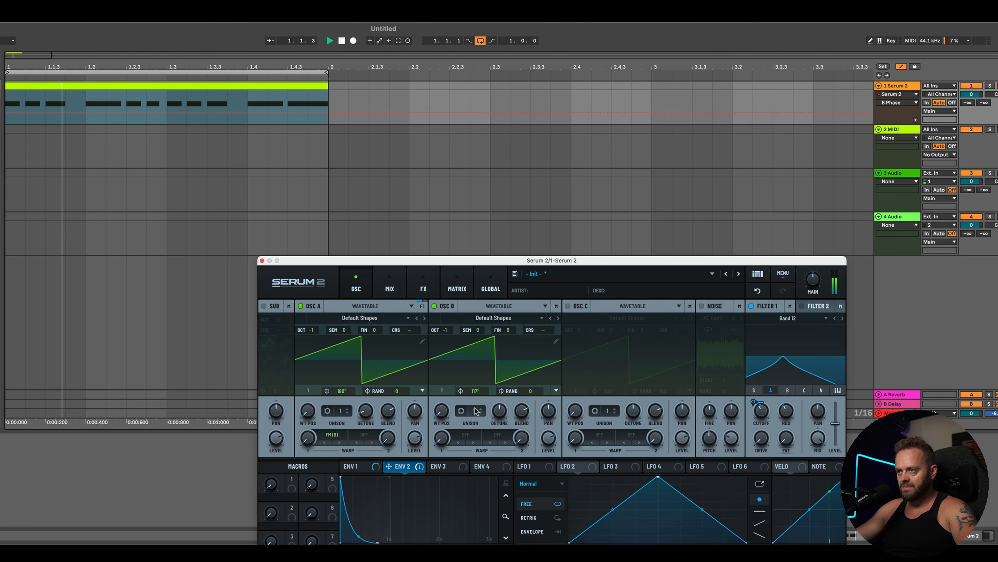
{"action": "left_click_drag", "start_coordinate": [342, 391], "coordinate": [354, 444]}
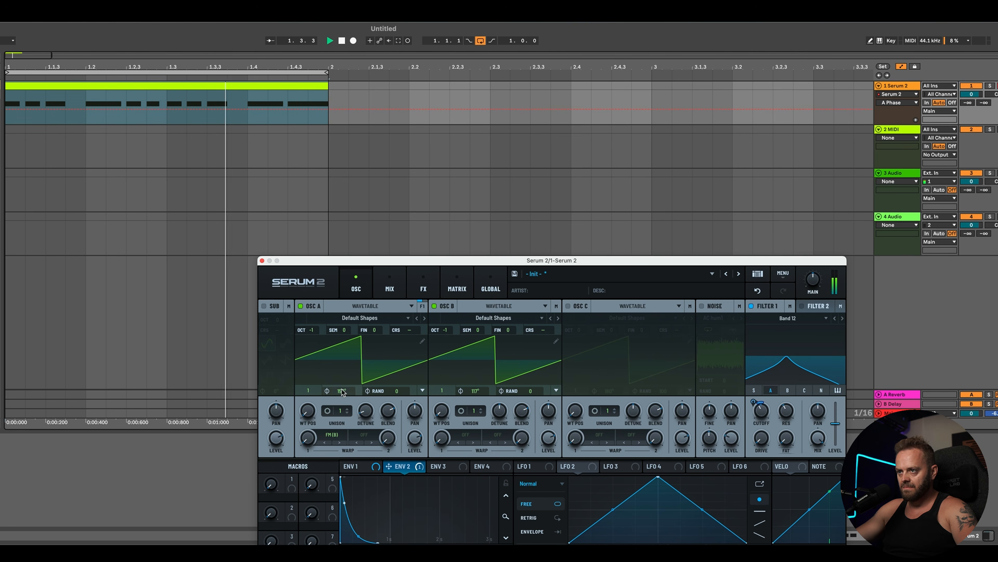
{"action": "left_click_drag", "start_coordinate": [342, 391], "coordinate": [343, 407]}
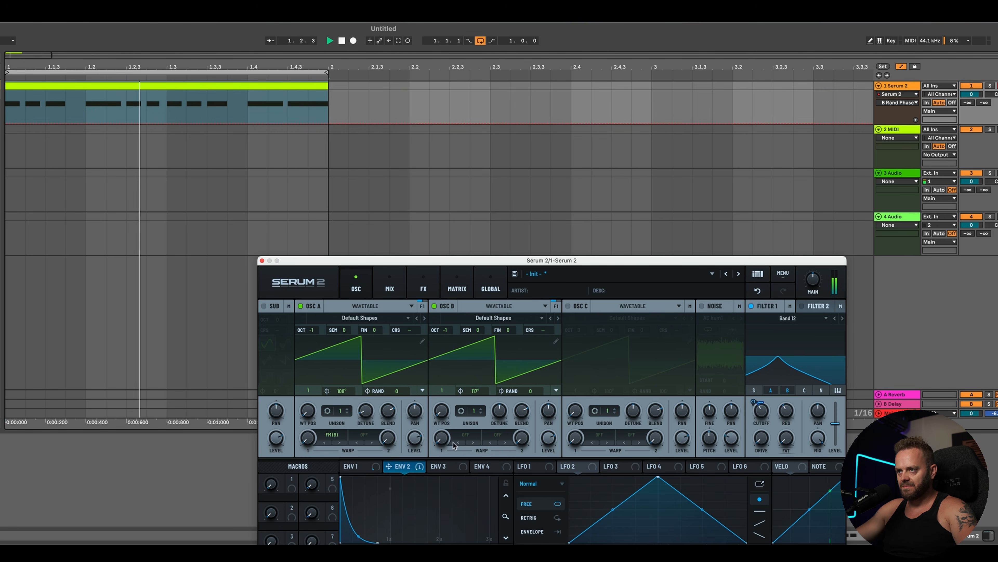
{"action": "mouse_move", "coordinate": [342, 391]}
{"action": "left_mouse_down"}
{"action": "mouse_move", "coordinate": [355, 361]}
{"action": "mouse_move", "coordinate": [353, 375]}
{"action": "left_mouse_up"}
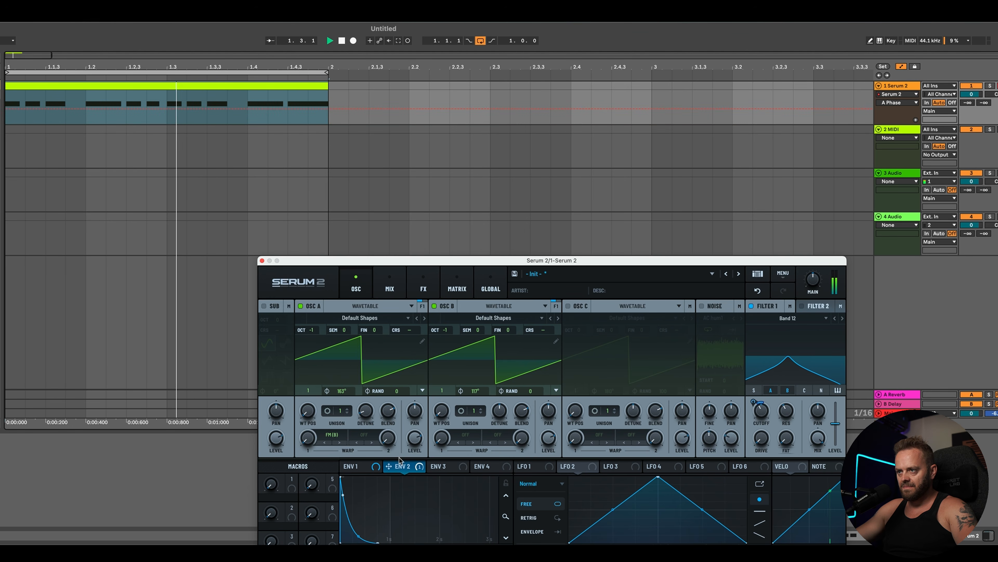
Step: Nudge Oscillator B's pan and set the start phases to 251° on Oscillator A and 145° on Oscillator B while auditioning
{"action": "key", "text": "space"}
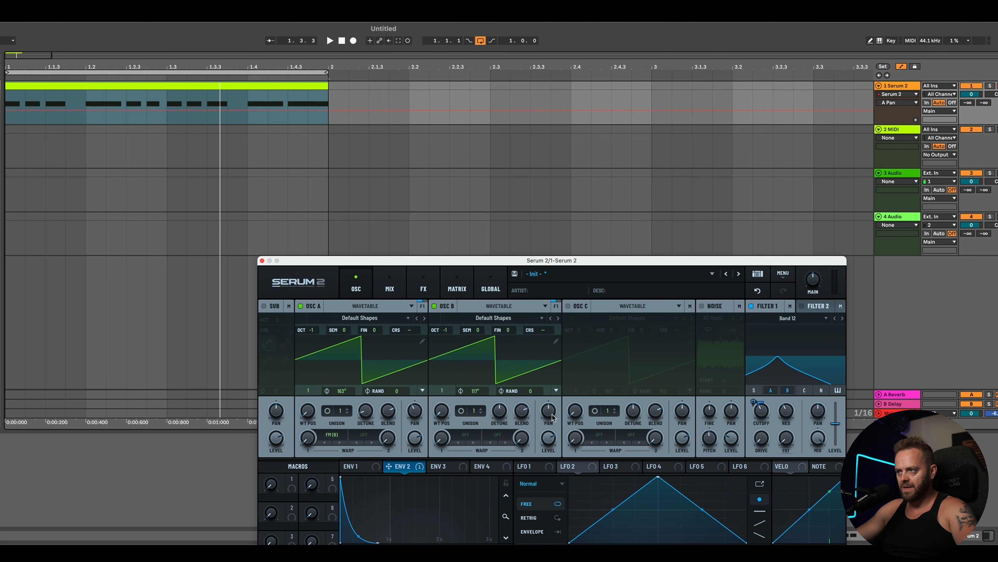
{"action": "left_click_drag", "start_coordinate": [552, 417], "coordinate": [555, 408]}
{"action": "key", "text": "space"}
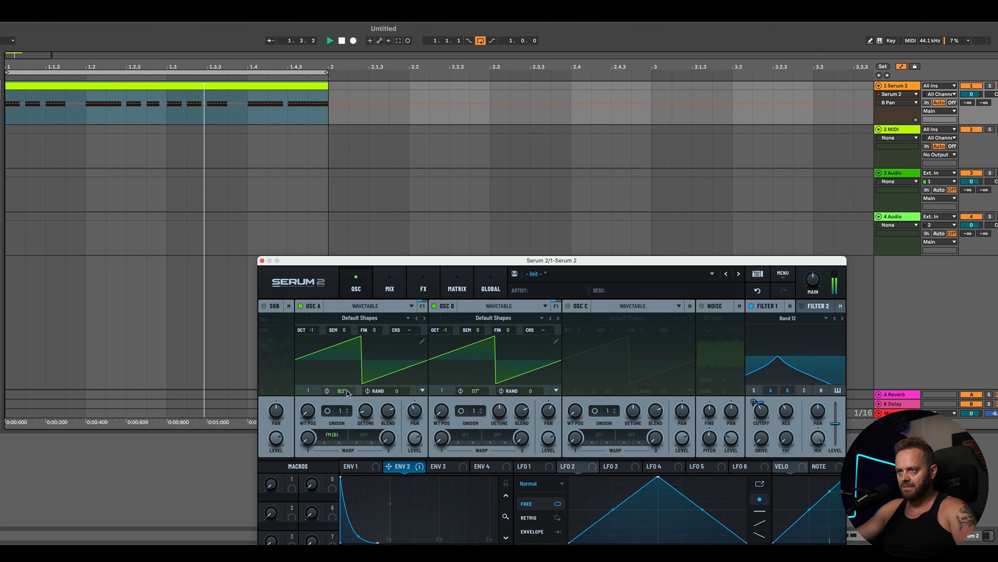
{"action": "mouse_move", "coordinate": [341, 391]}
{"action": "left_mouse_down"}
{"action": "mouse_move", "coordinate": [344, 405]}
{"action": "mouse_move", "coordinate": [355, 365]}
{"action": "mouse_move", "coordinate": [368, 386]}
{"action": "left_mouse_up"}
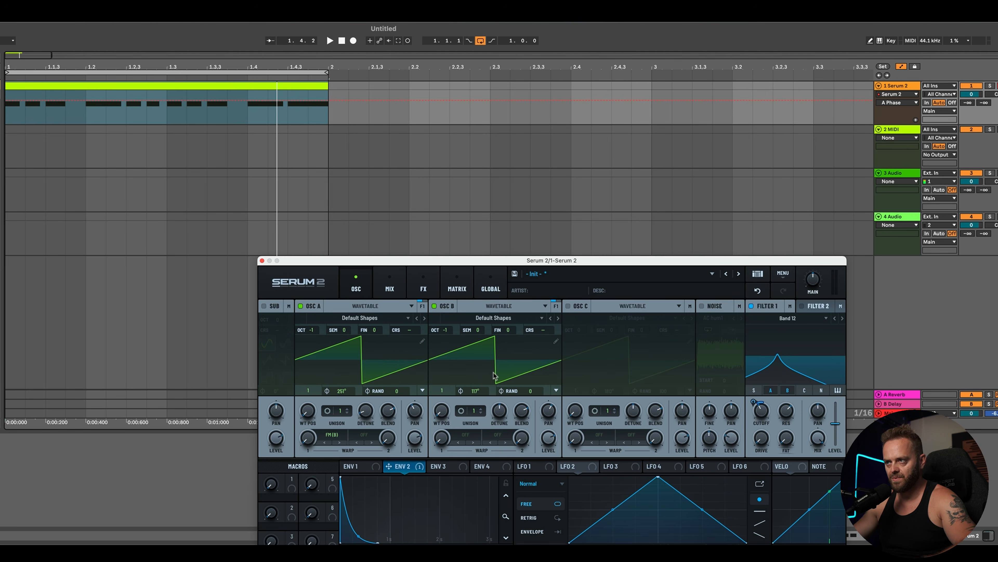
{"action": "key", "text": "space"}
{"action": "mouse_move", "coordinate": [474, 390]}
{"action": "left_mouse_down"}
{"action": "mouse_move", "coordinate": [473, 411]}
{"action": "mouse_move", "coordinate": [483, 367]}
{"action": "mouse_move", "coordinate": [482, 389]}
{"action": "left_mouse_up"}
Step: Set Oscillator A's warp mode to Alt Warp Asym - and adjust its warp amount by ear
{"action": "left_click", "coordinate": [331, 436]}
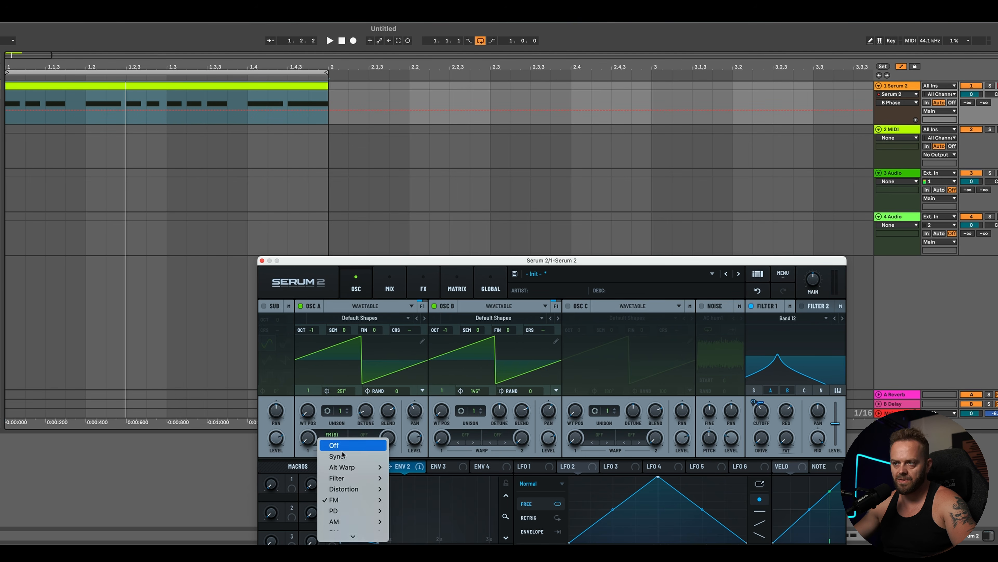
{"action": "mouse_move", "coordinate": [358, 474]}
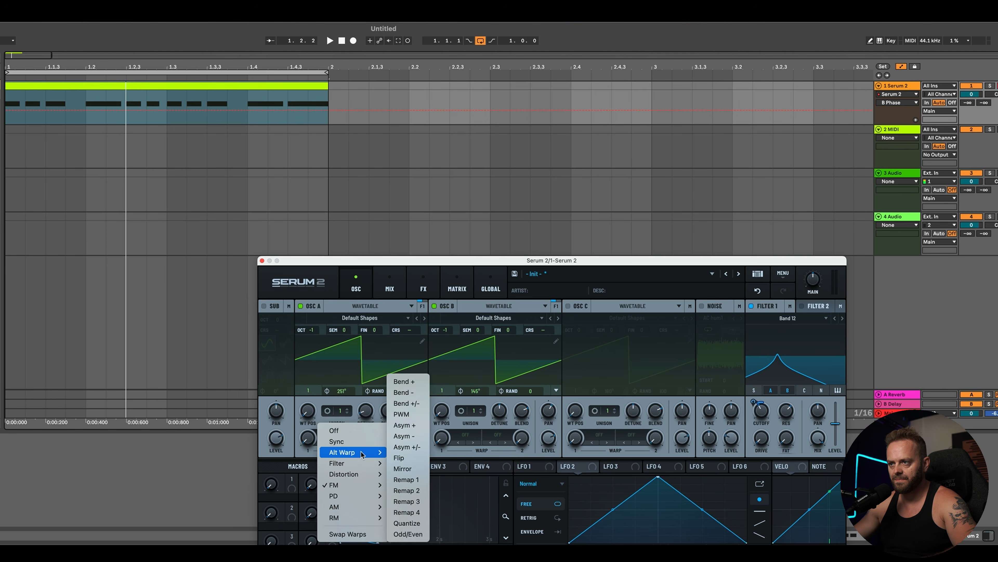
{"action": "mouse_move", "coordinate": [362, 454]}
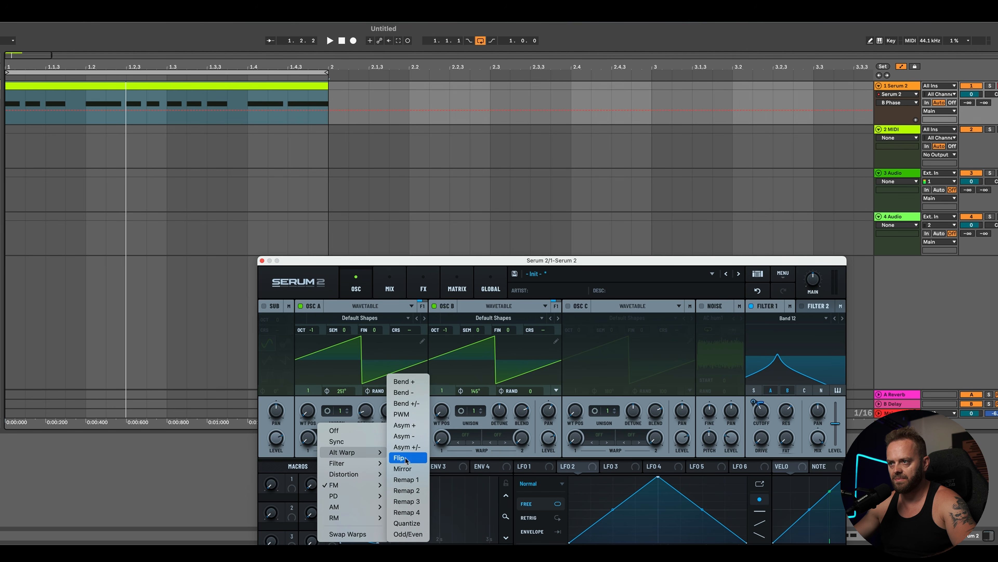
{"action": "left_click", "coordinate": [415, 436]}
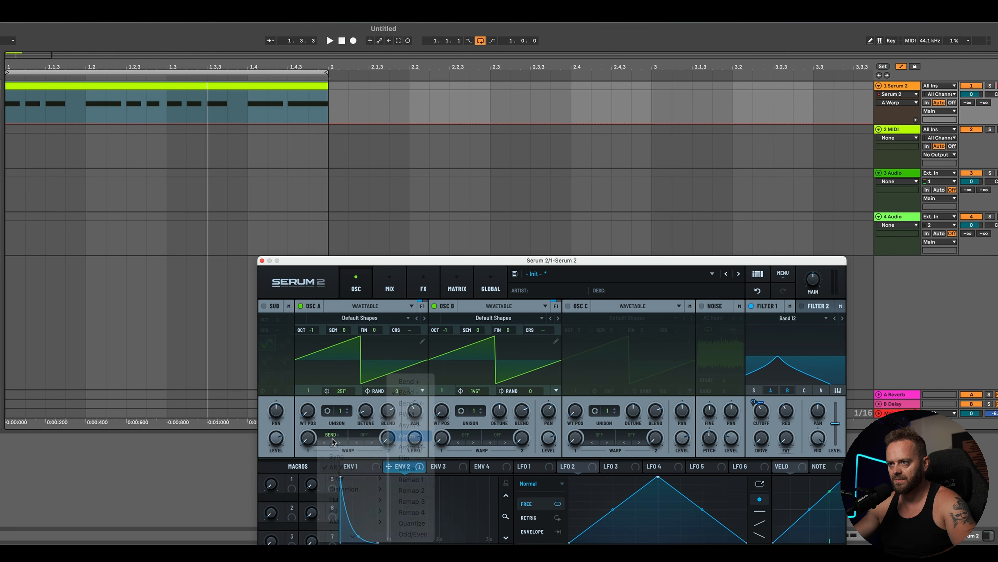
{"action": "mouse_move", "coordinate": [308, 437]}
{"action": "left_mouse_down"}
{"action": "mouse_move", "coordinate": [317, 413]}
{"action": "mouse_move", "coordinate": [313, 429]}
{"action": "left_mouse_up"}
{"action": "key", "text": "space"}
{"action": "left_click_drag", "start_coordinate": [311, 439], "coordinate": [308, 440]}
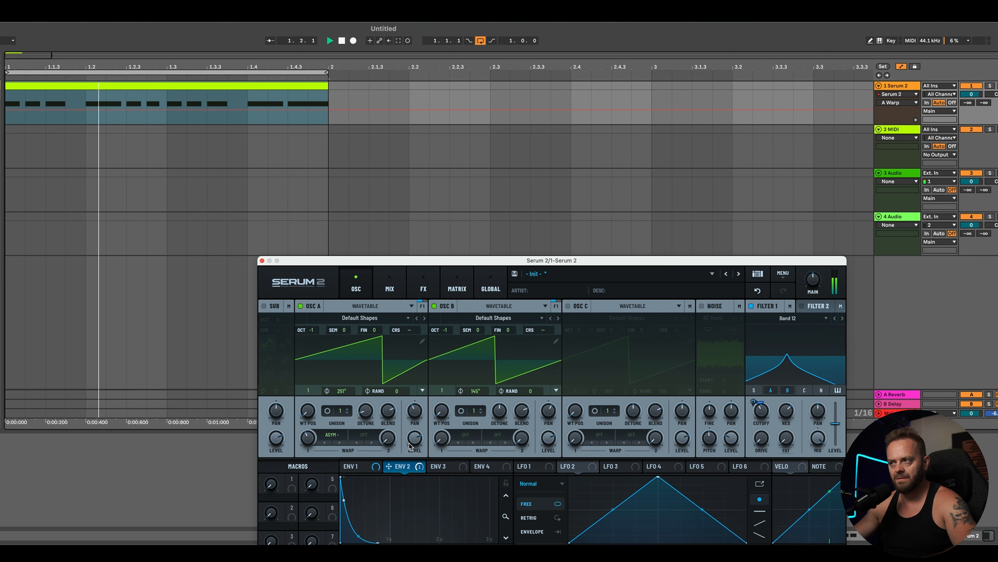
Step: Show the clip's automation and add a separate lane for each automated envelope
{"action": "key", "text": "a"}
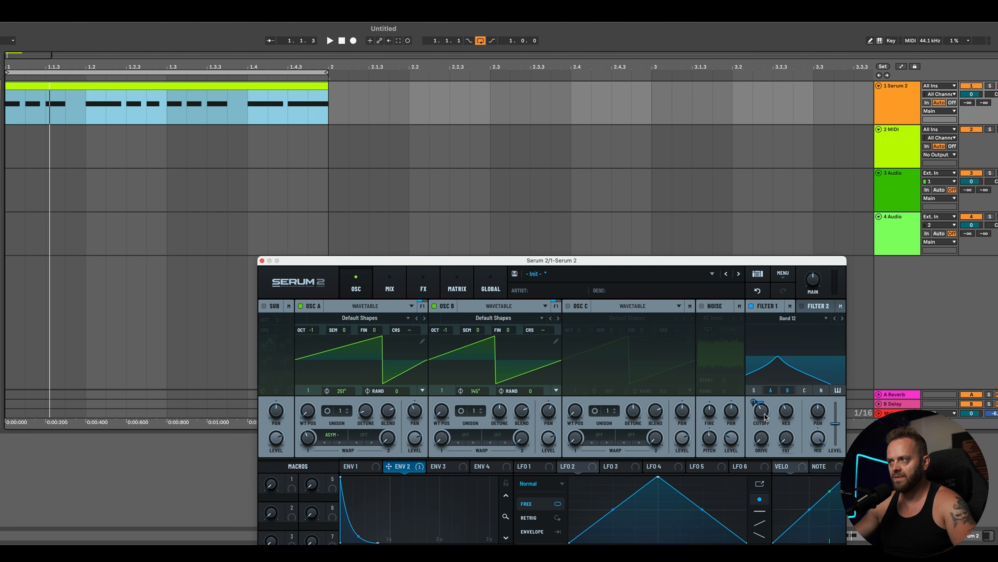
{"action": "key", "text": "a"}
{"action": "left_click", "coordinate": [889, 123]}
{"action": "right_click", "coordinate": [889, 123]}
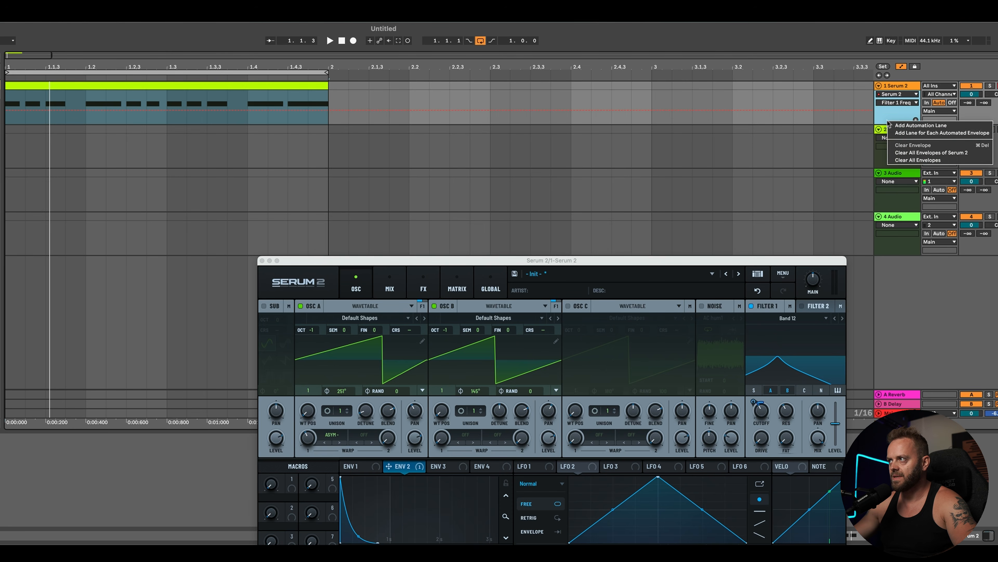
{"action": "left_click", "coordinate": [904, 134]}
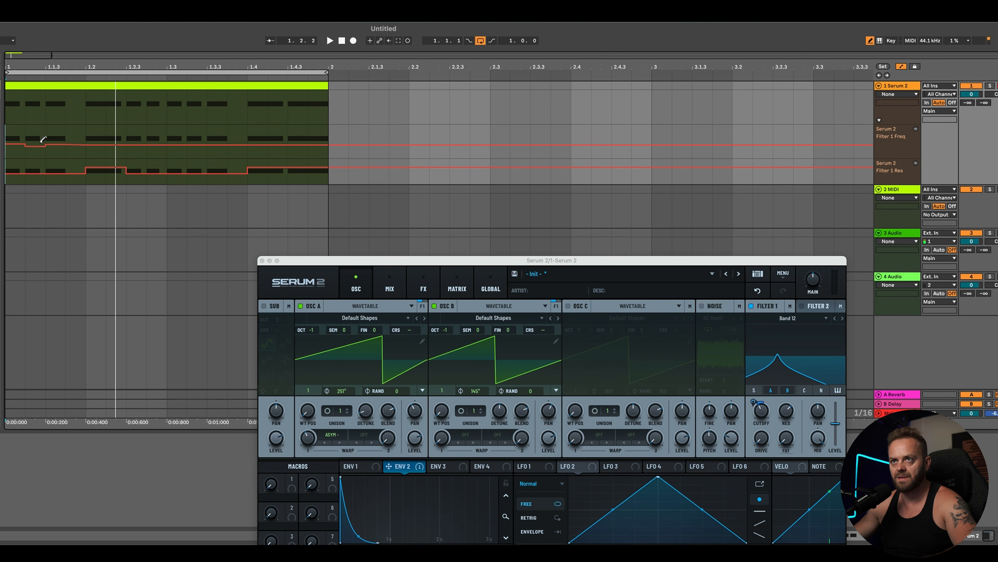
Step: Draw stepped Filter 1 cutoff and resonance breakpoints near the start of the clip while looping playback
{"action": "key", "text": "b"}
{"action": "key", "text": "space"}
{"action": "key", "text": "space"}
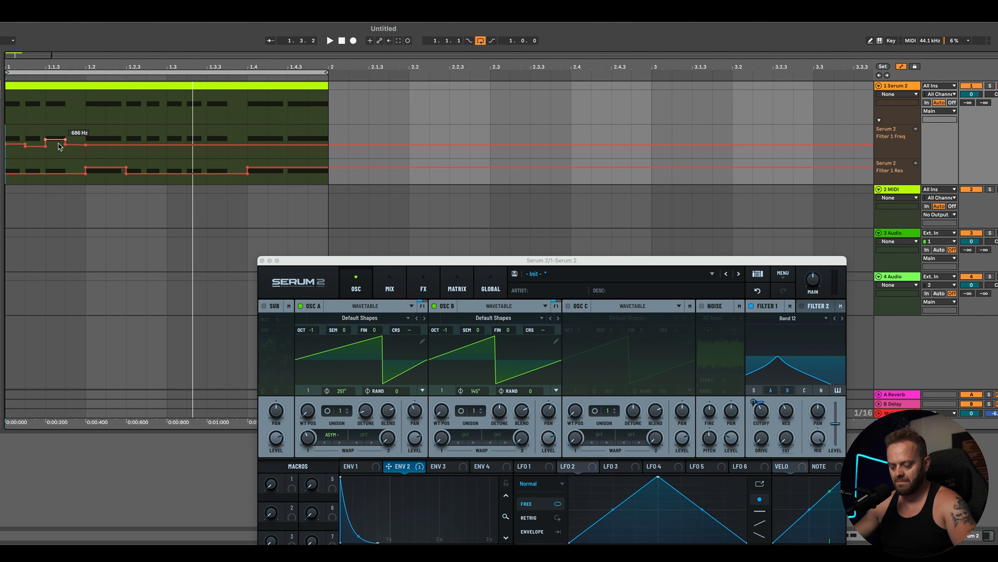
{"action": "key", "text": "space"}
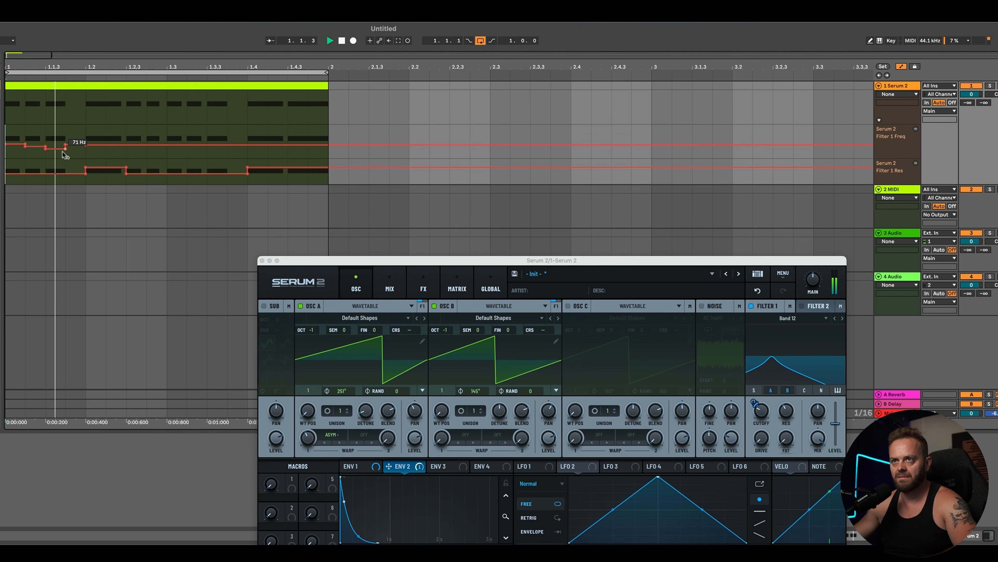
{"action": "key", "text": "space"}
{"action": "key", "text": "b"}
{"action": "key", "text": "space"}
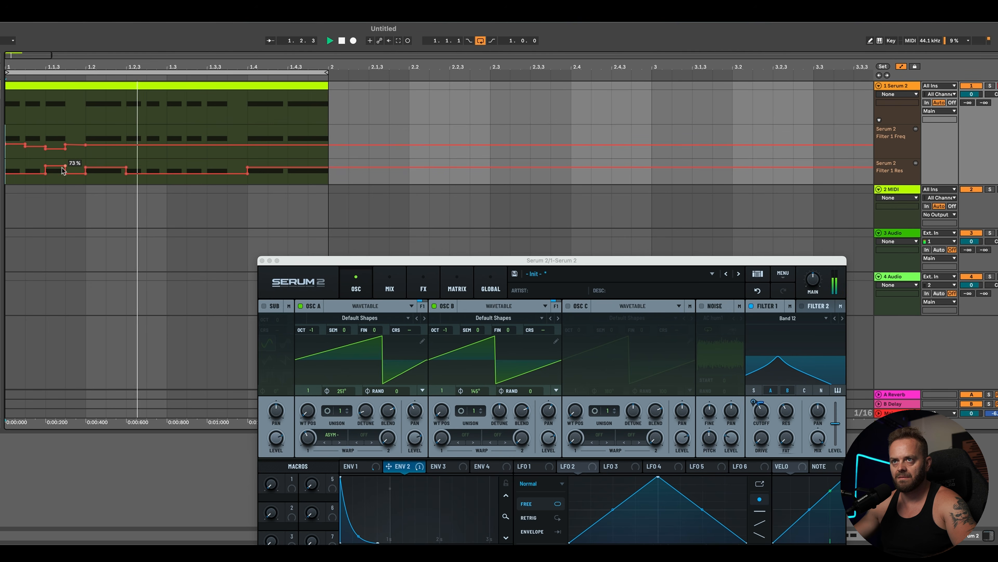
{"action": "key", "text": "space"}
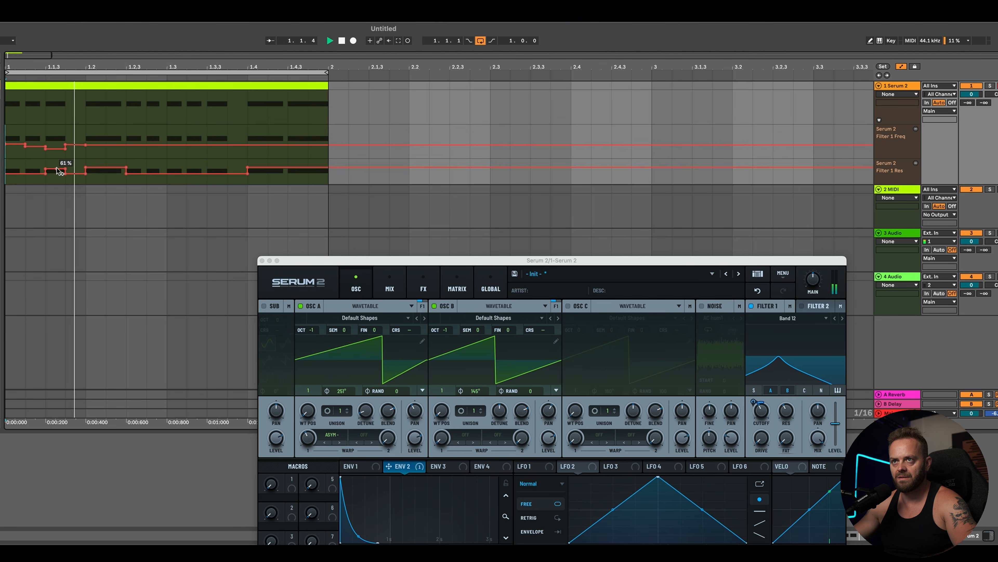
{"action": "key", "text": "space"}
{"action": "left_click", "coordinate": [66, 146]}
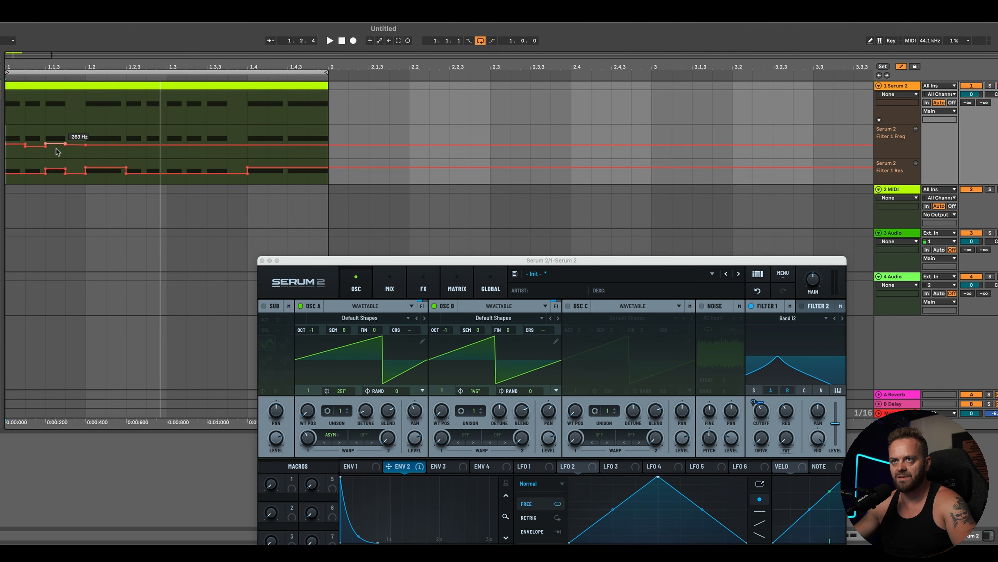
{"action": "key", "text": "space"}
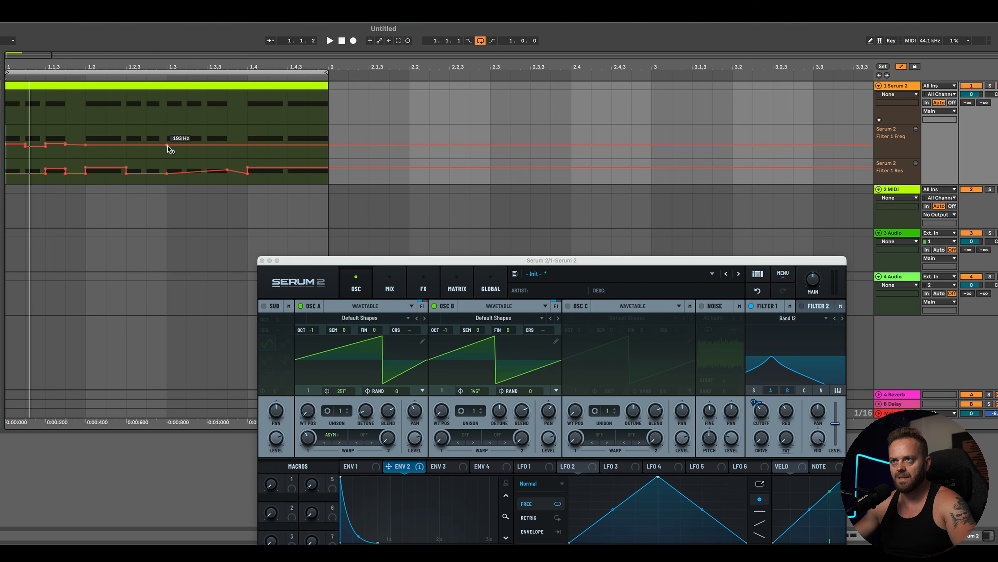
Step: Add a Filter 1 cutoff breakpoint near beat 1.3.4 and raise the resonance ramp's peak just before beat 1.4
{"action": "left_click", "coordinate": [215, 146]}
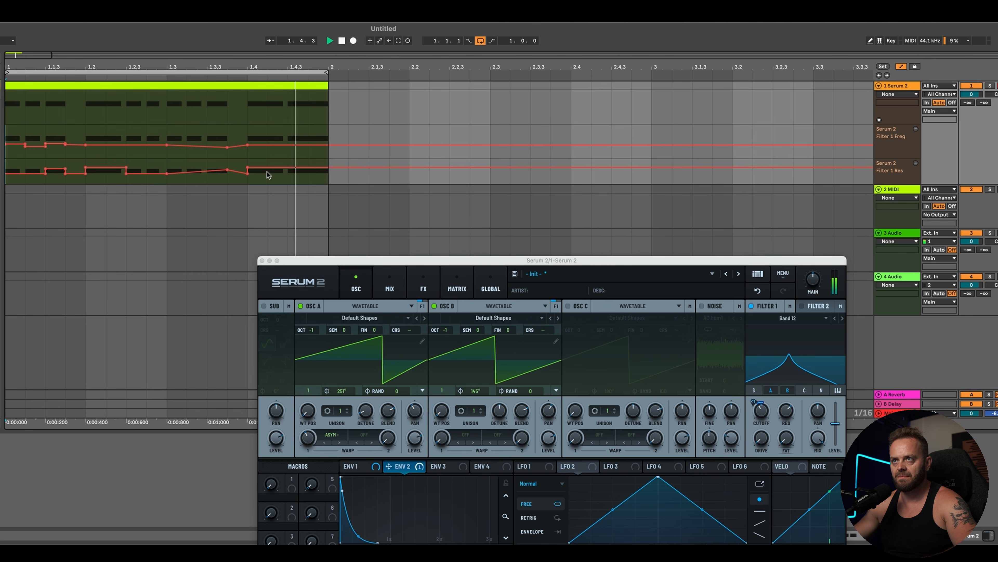
{"action": "left_click_drag", "start_coordinate": [227, 169], "coordinate": [228, 165]}
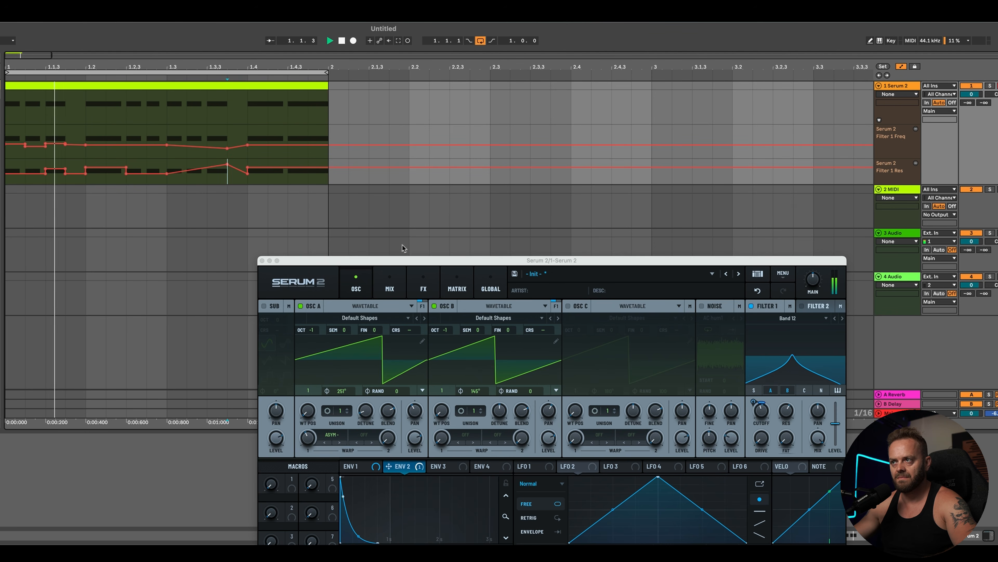
Step: Add an Equalizer after the Distortion in Serum's FX rack
{"action": "left_click_drag", "start_coordinate": [429, 261], "coordinate": [408, 135]}
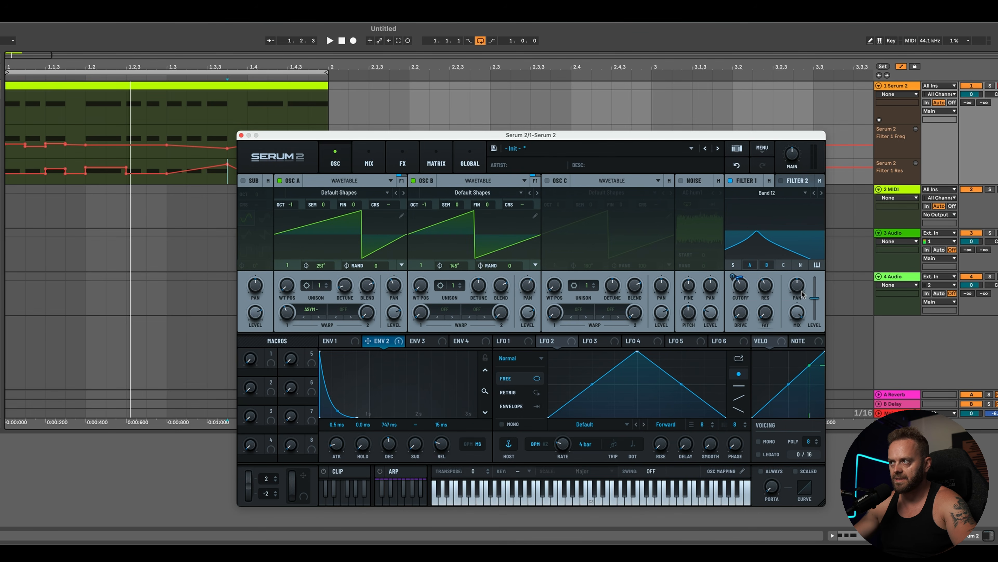
{"action": "left_click", "coordinate": [395, 163]}
{"action": "left_click", "coordinate": [252, 198]}
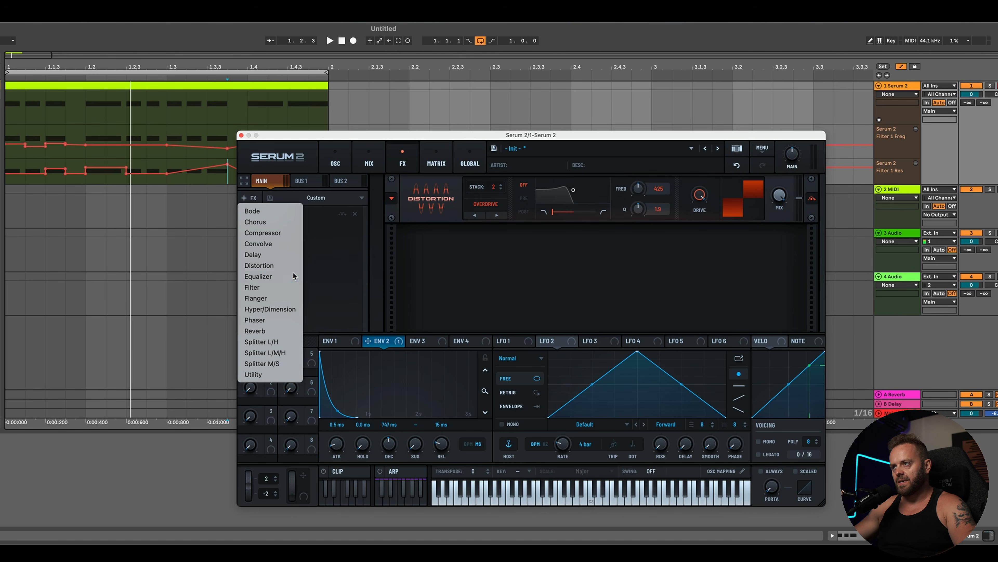
{"action": "left_click", "coordinate": [275, 276]}
Step: Modulate the EQ's high-band gain with LFO 2, switch LFO 2 to Envelope mode, and curve its decay
{"action": "left_click_drag", "start_coordinate": [637, 354], "coordinate": [736, 258]}
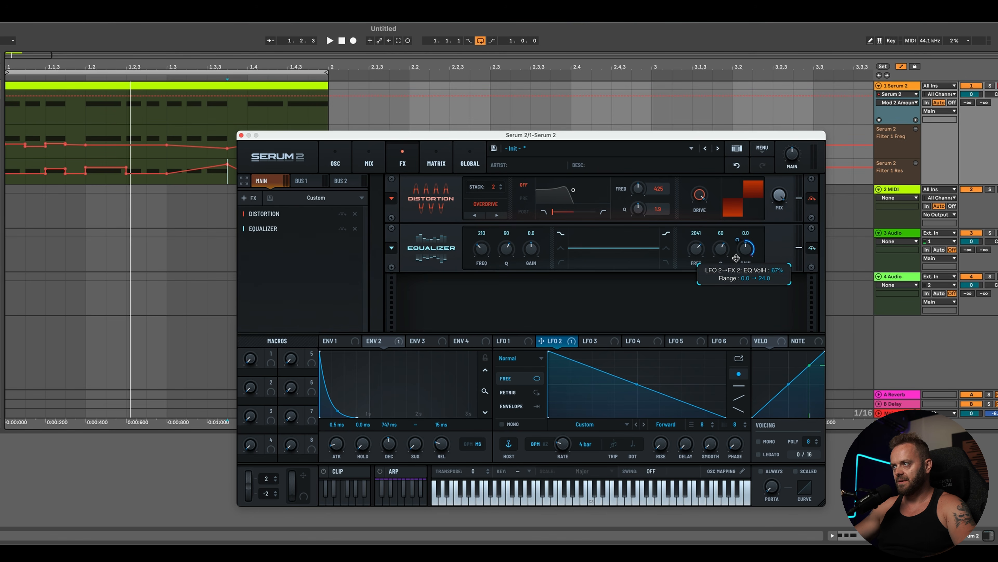
{"action": "left_click", "coordinate": [511, 406]}
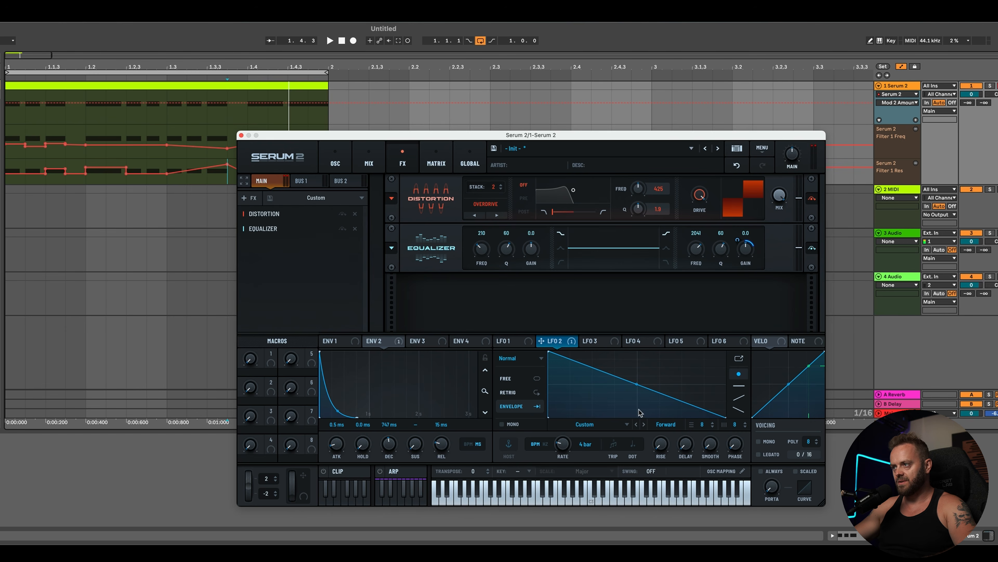
{"action": "left_click_drag", "start_coordinate": [634, 384], "coordinate": [608, 421]}
Step: Enable retrigger on LFO 2 and audition the riff
{"action": "left_click", "coordinate": [531, 394]}
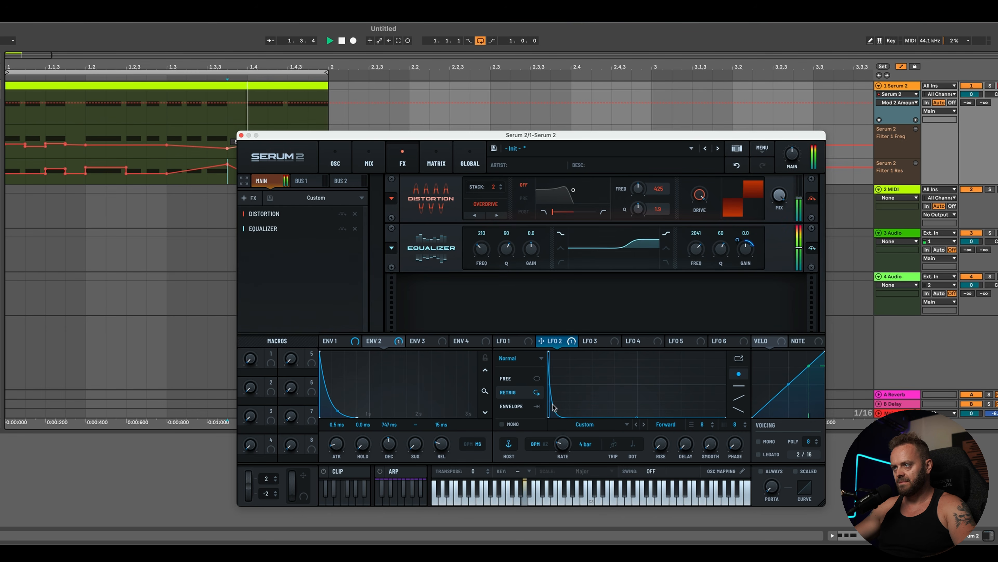
{"action": "key", "text": "space"}
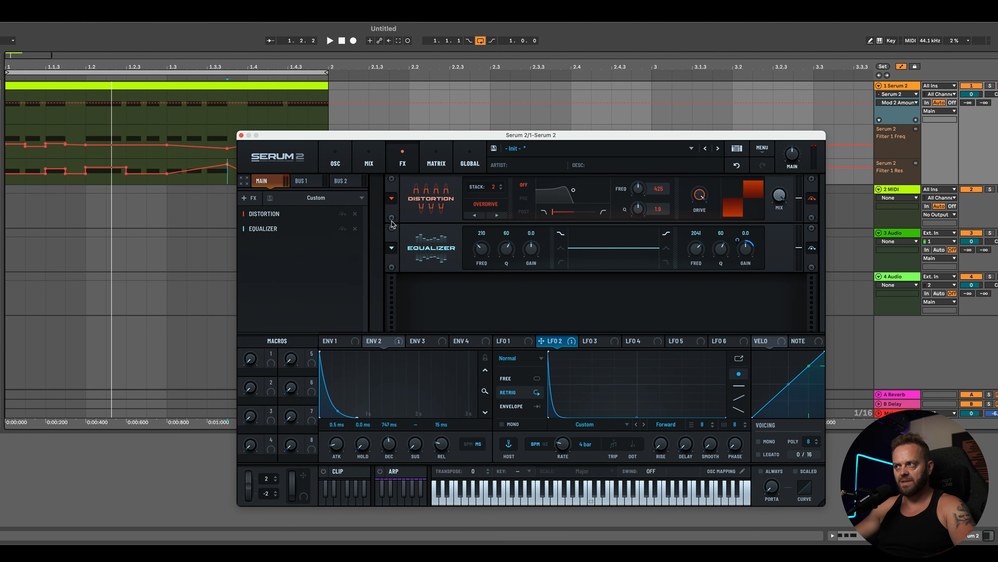
{"action": "key", "text": "space"}
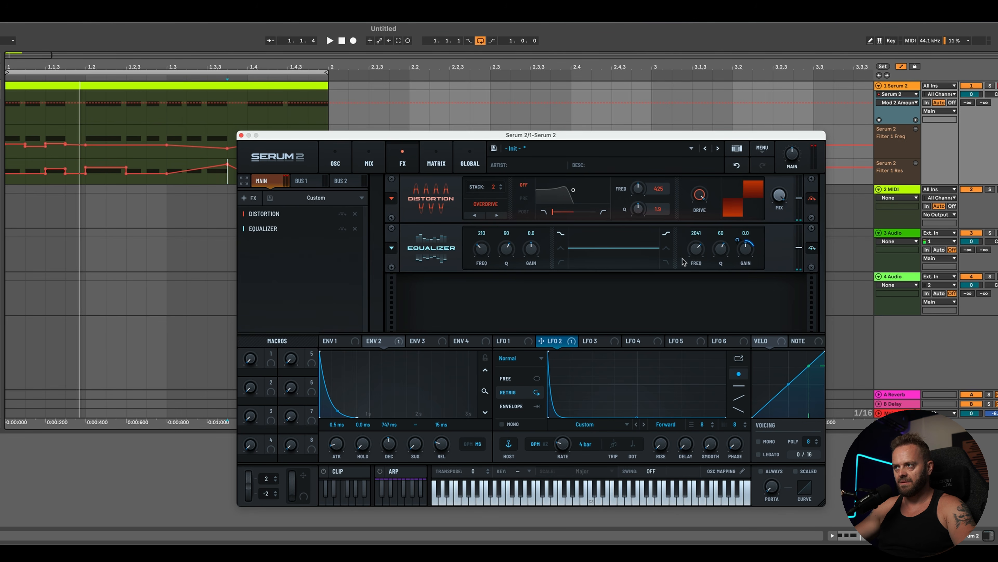
Step: Narrow the EQ's high-band Q to about 36 while auditioning the riff
{"action": "key", "text": "space"}
{"action": "left_click_drag", "start_coordinate": [697, 253], "coordinate": [698, 278]}
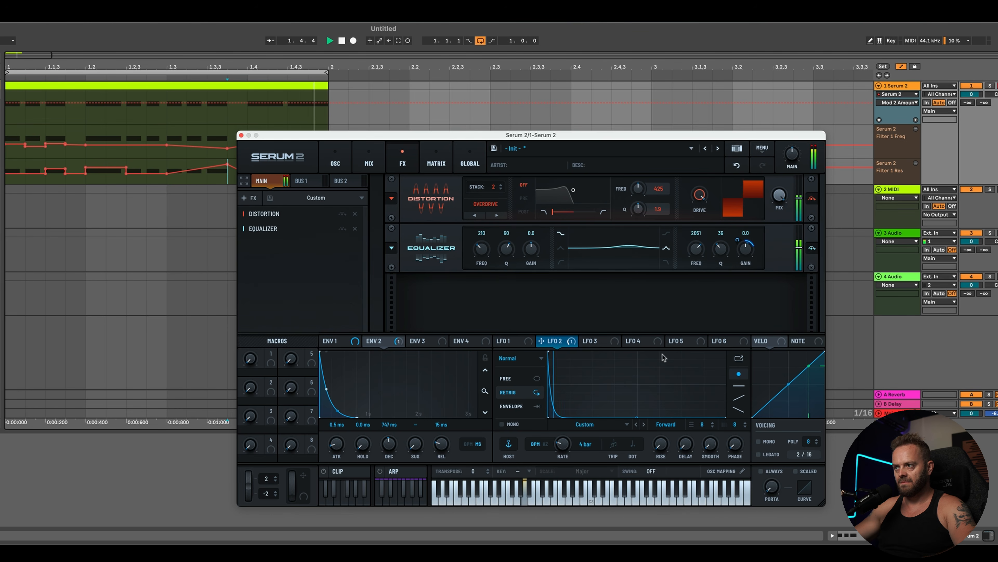
{"action": "key", "text": "space"}
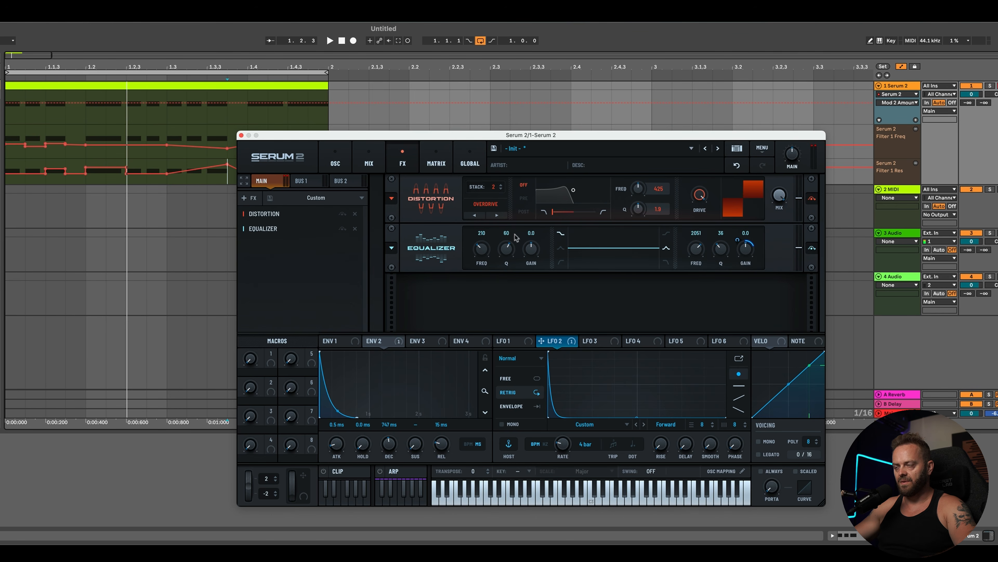
Step: Add a Bode effect after the Equalizer and tweak its Blur while the riff plays
{"action": "left_click", "coordinate": [244, 198]}
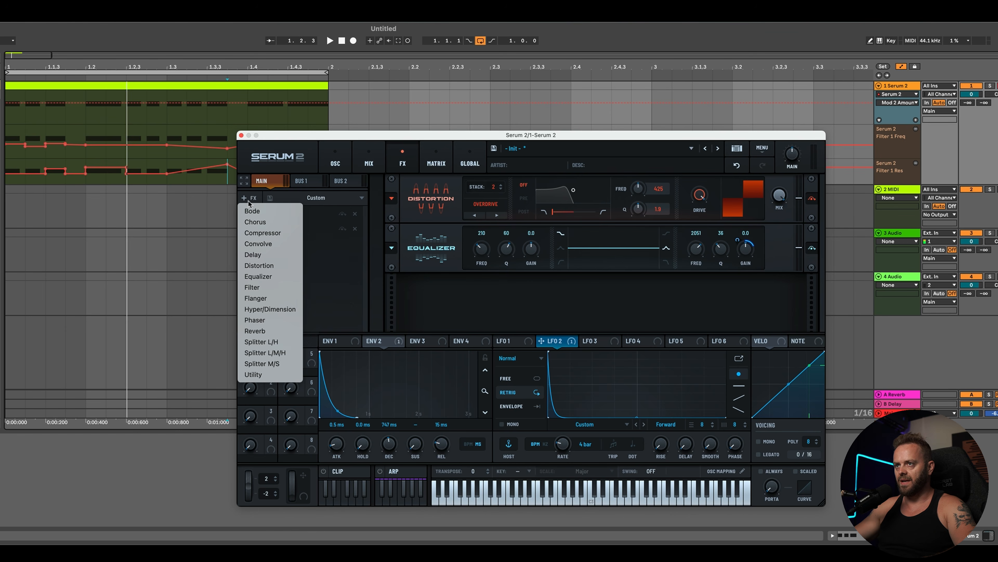
{"action": "left_click", "coordinate": [253, 211]}
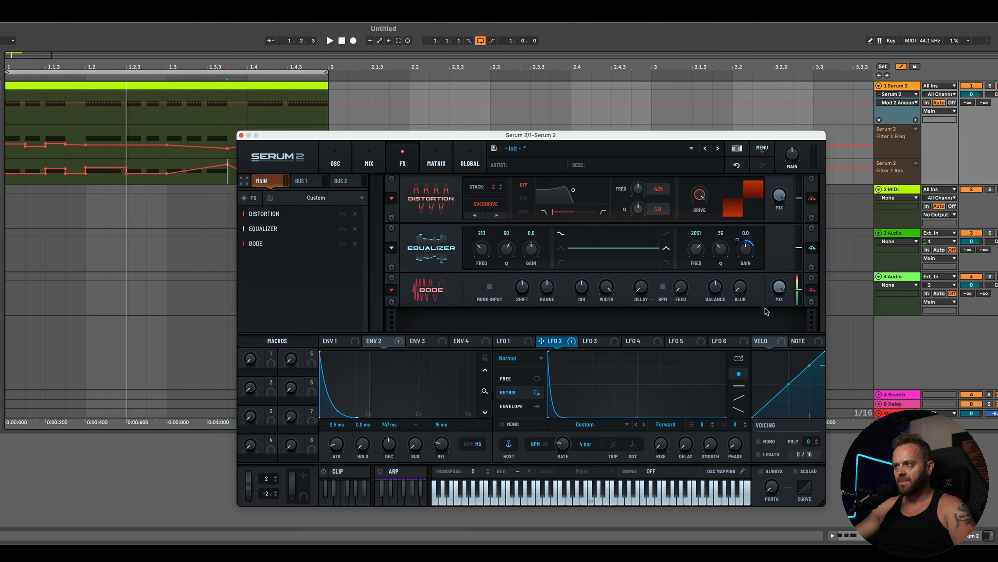
{"action": "key", "text": "space"}
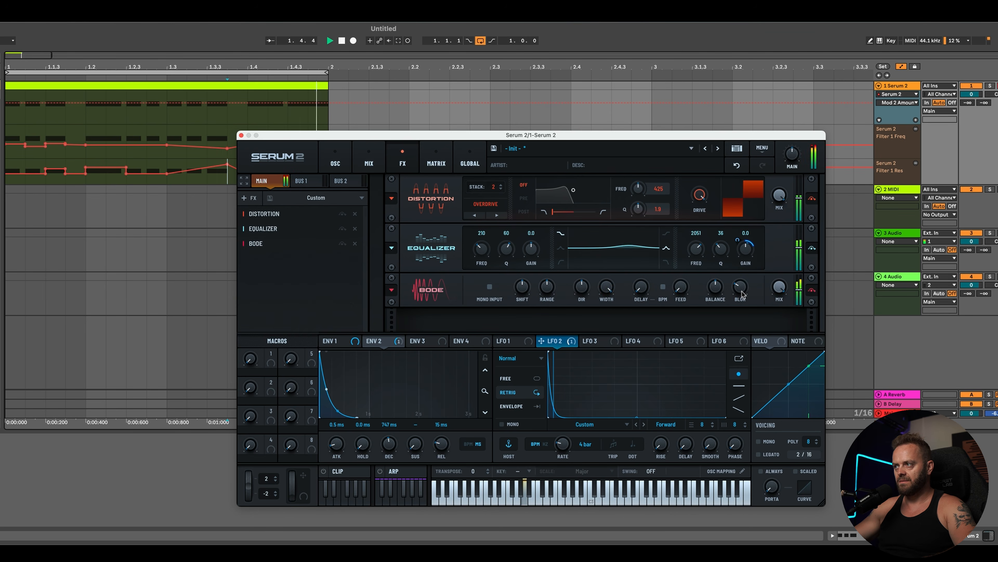
{"action": "left_click_drag", "start_coordinate": [740, 288], "coordinate": [742, 278]}
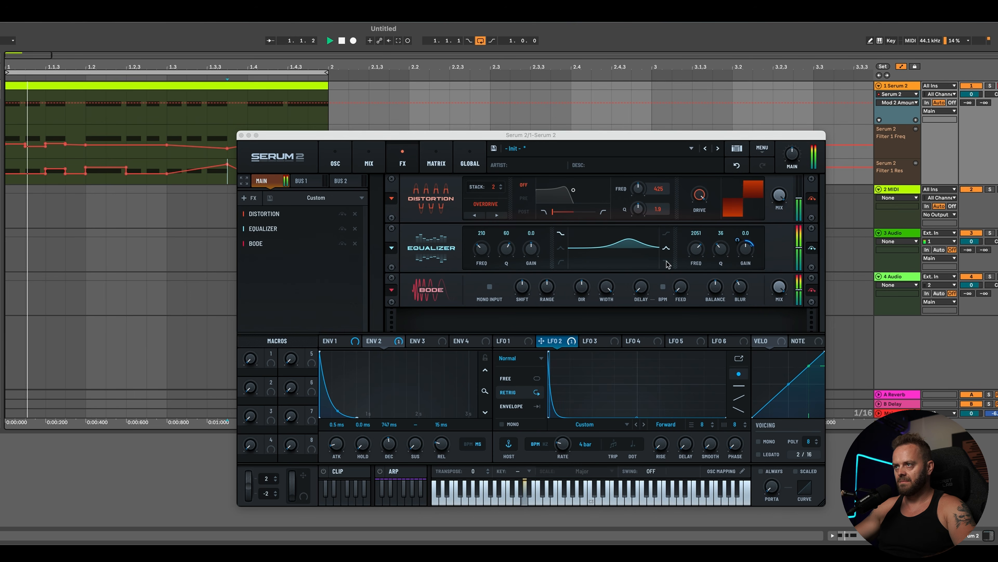
{"action": "key", "text": "space"}
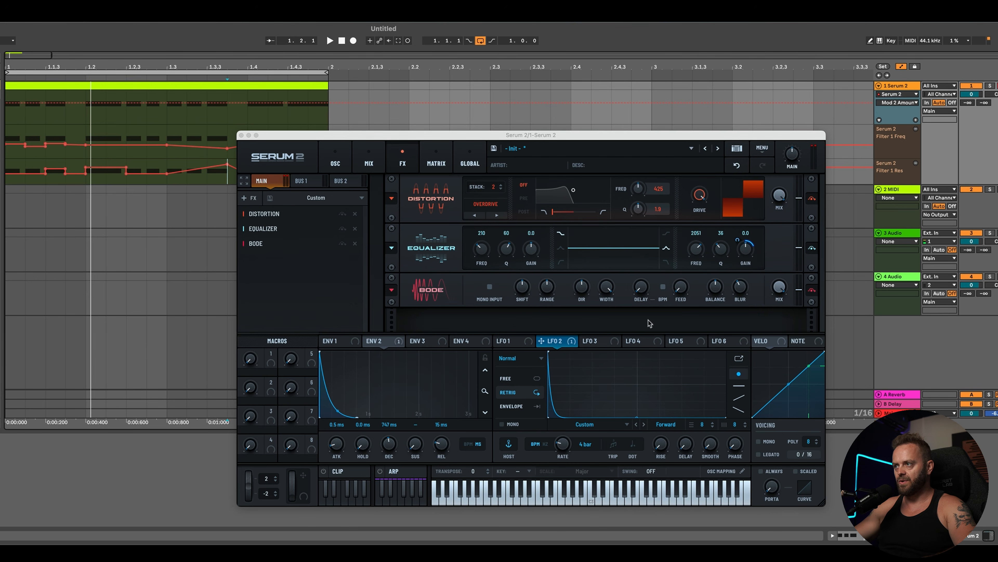
Step: Adjust the Bode's delay and feedback while auditioning the riff
{"action": "left_click", "coordinate": [776, 292]}
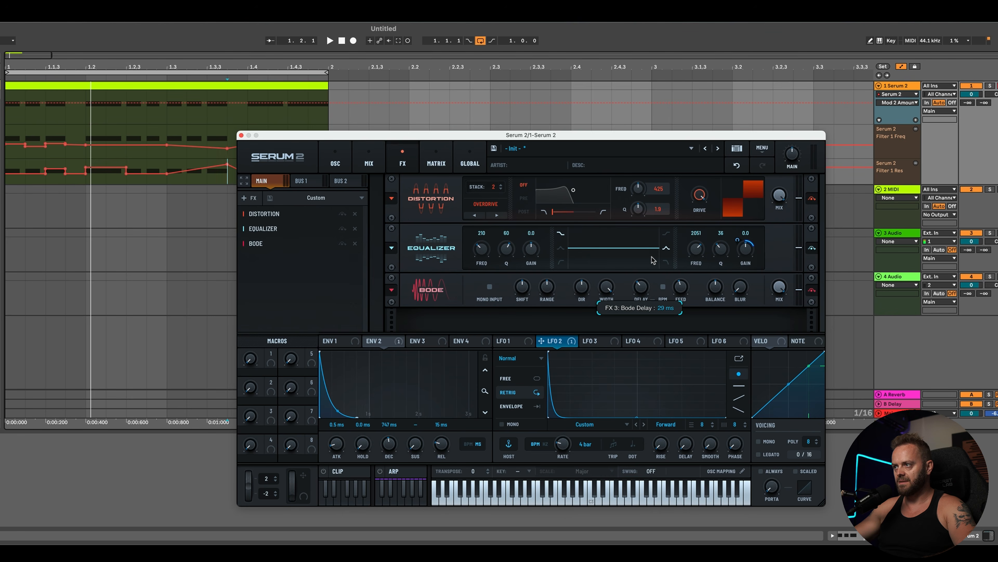
{"action": "key", "text": "space"}
{"action": "mouse_move", "coordinate": [640, 286]}
{"action": "left_mouse_down"}
{"action": "mouse_move", "coordinate": [682, 304]}
{"action": "mouse_move", "coordinate": [642, 289]}
{"action": "left_mouse_up"}
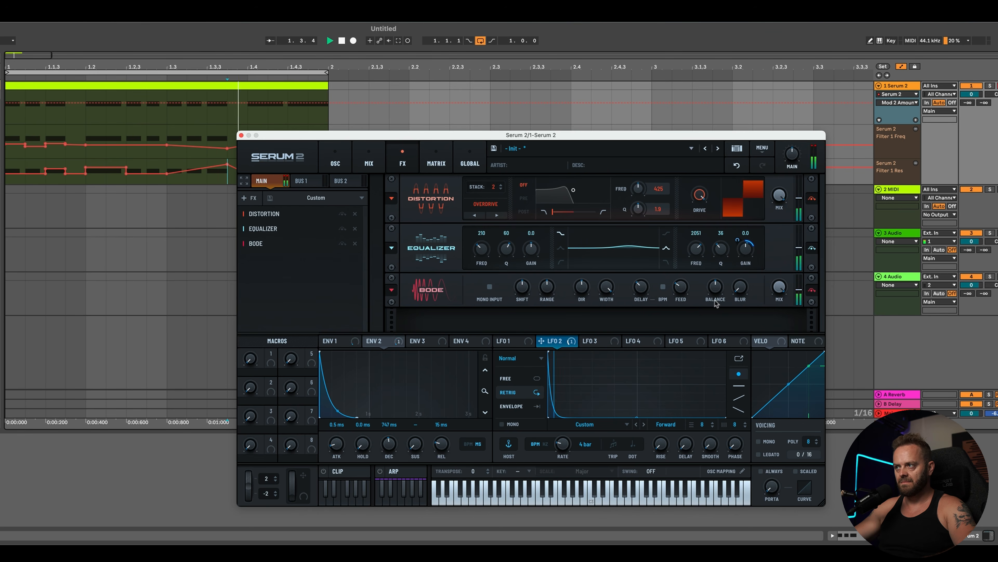
{"action": "mouse_move", "coordinate": [681, 288]}
{"action": "left_mouse_down"}
{"action": "mouse_move", "coordinate": [694, 268]}
{"action": "mouse_move", "coordinate": [681, 290]}
{"action": "left_mouse_up"}
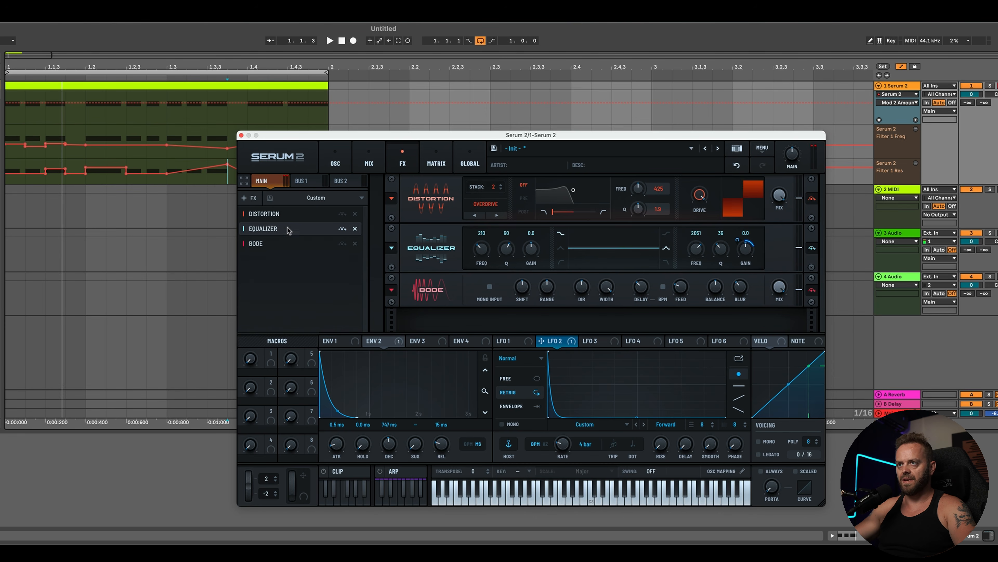
Step: Add a Delay to the FX rack and reshape its filter curve while auditioning
{"action": "left_click", "coordinate": [255, 200]}
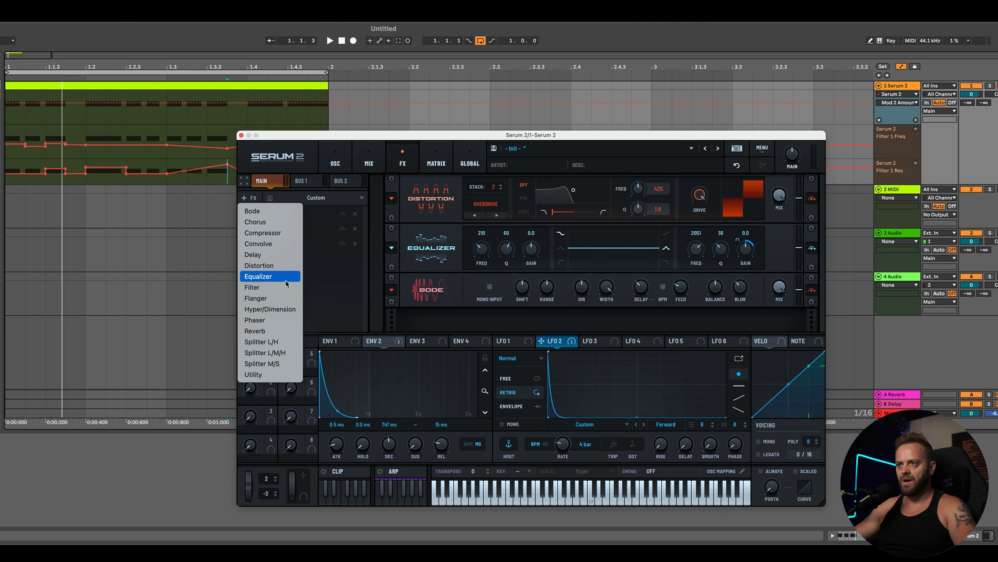
{"action": "left_click", "coordinate": [271, 257]}
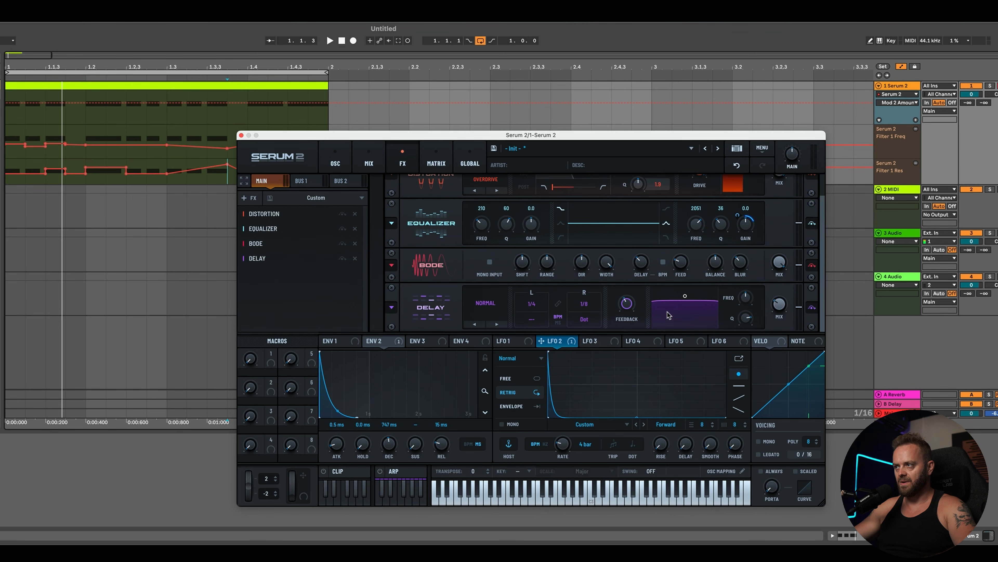
{"action": "key", "text": "space"}
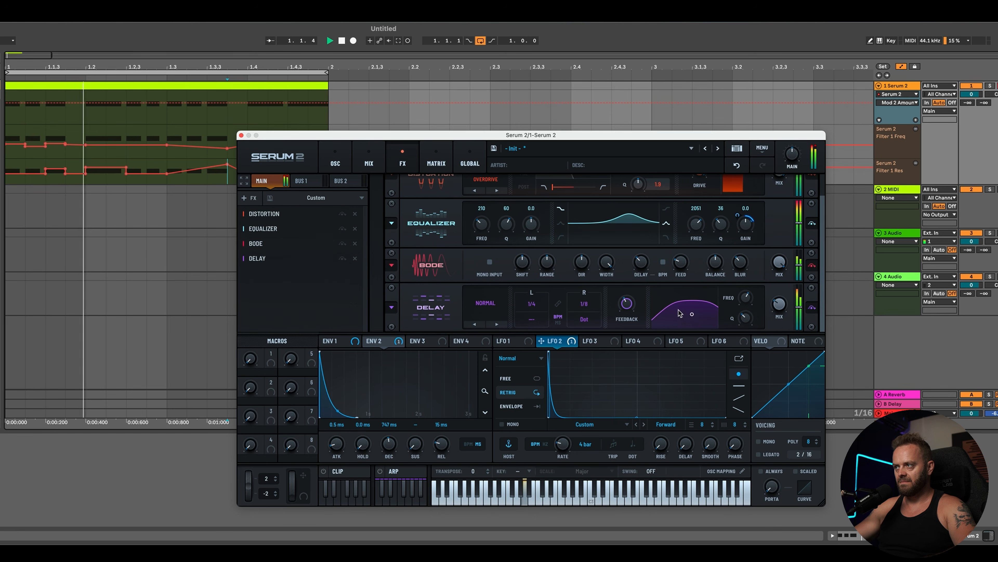
{"action": "left_click_drag", "start_coordinate": [693, 317], "coordinate": [700, 324]}
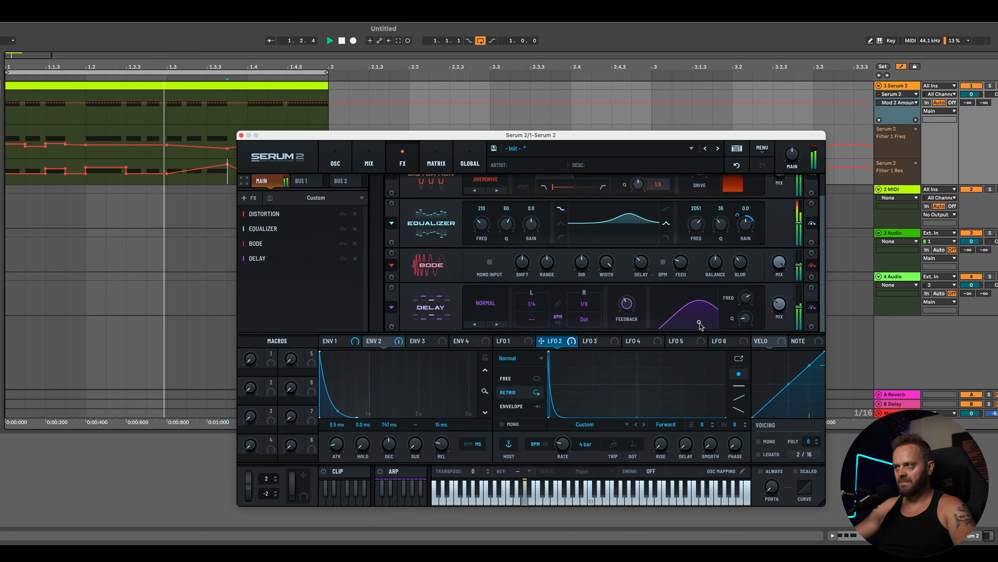
Step: Add a Filter effect, set its type to Cmb +, and raise its cutoff while auditioning
{"action": "left_click_drag", "start_coordinate": [574, 135], "coordinate": [562, 119]}
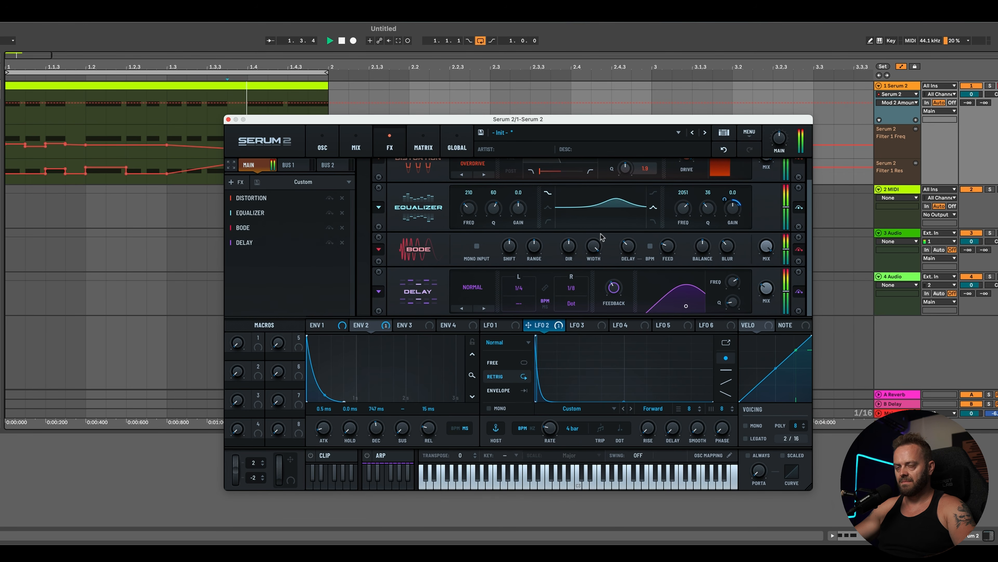
{"action": "left_click", "coordinate": [240, 182]}
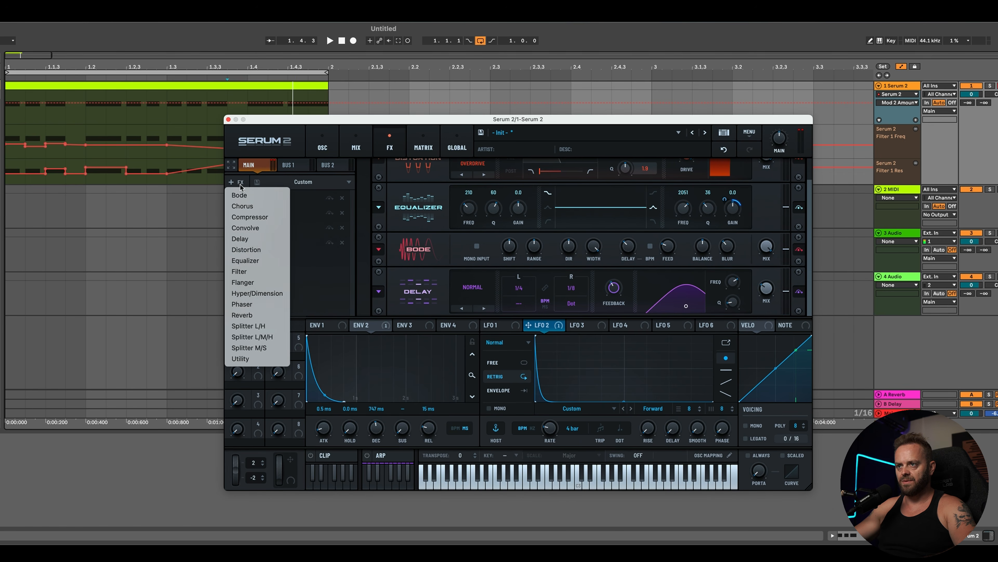
{"action": "left_click", "coordinate": [248, 272]}
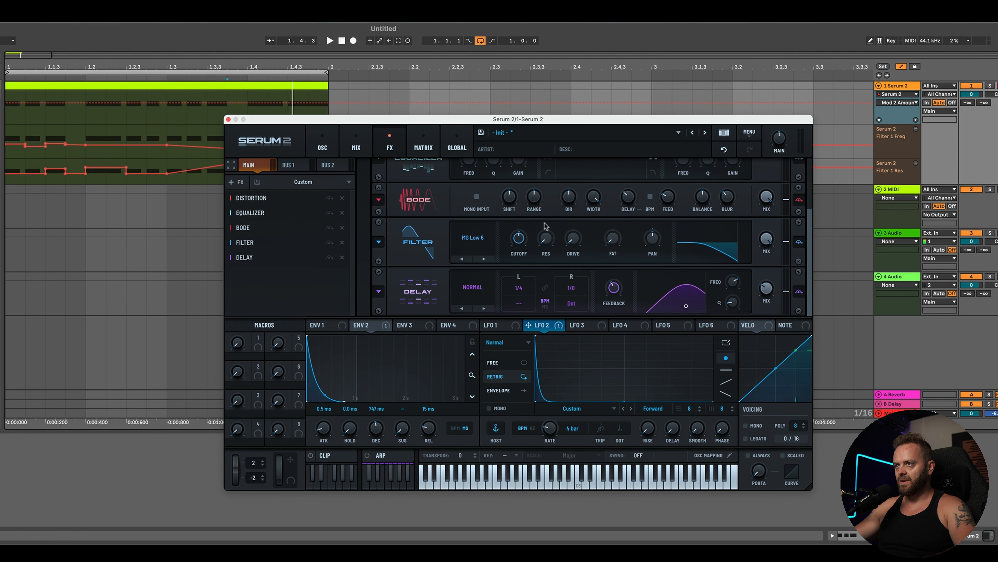
{"action": "left_click", "coordinate": [474, 237]}
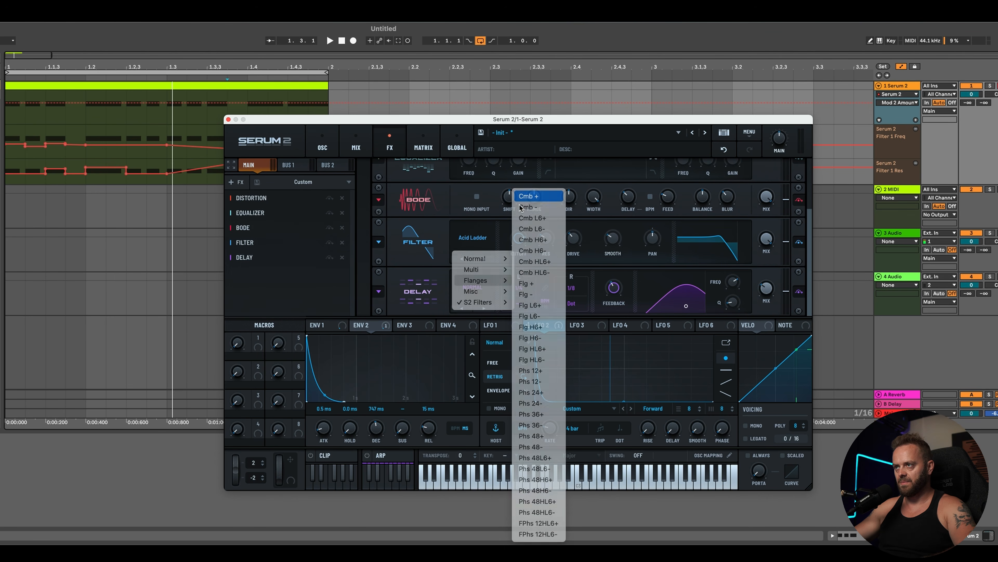
{"action": "left_click", "coordinate": [568, 287]}
{"action": "key", "text": "space"}
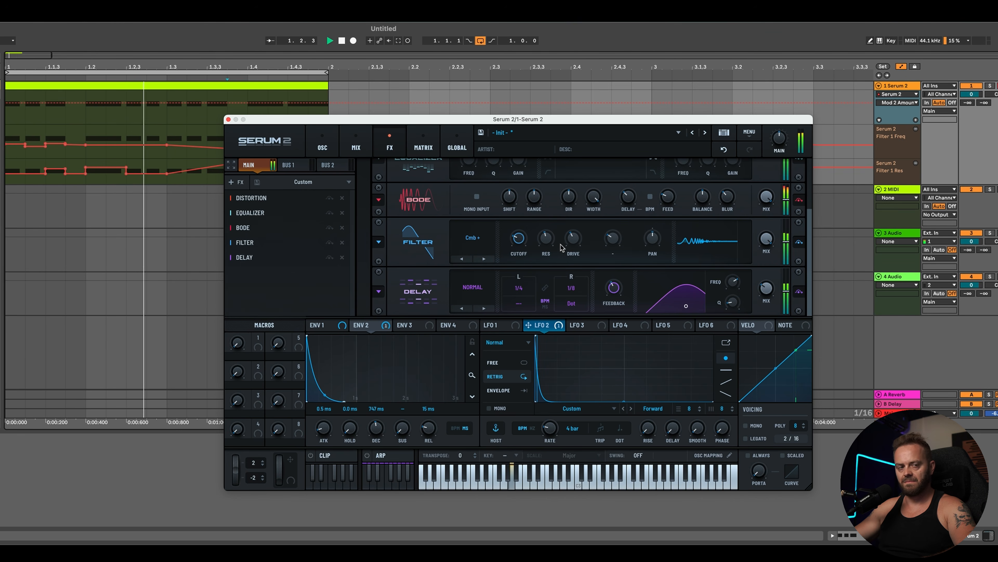
{"action": "mouse_move", "coordinate": [522, 251]}
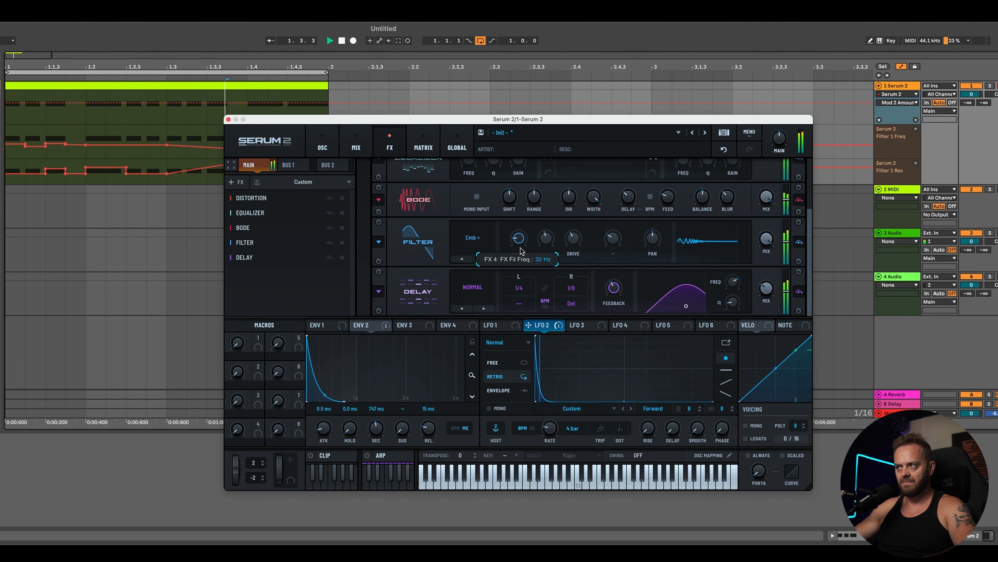
{"action": "left_click_drag", "start_coordinate": [520, 250], "coordinate": [525, 232]}
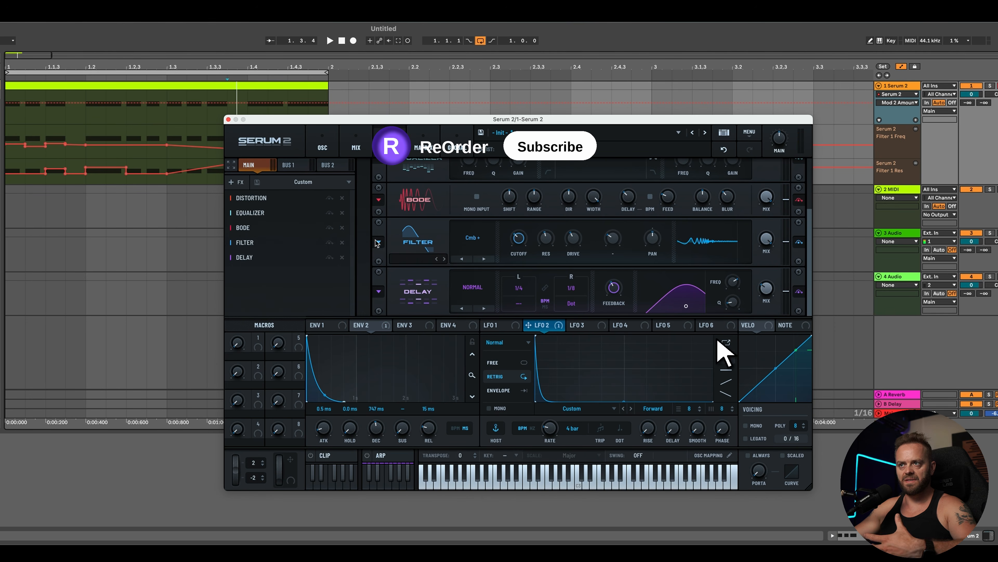
Step: Add a Compressor, switch it to Multiband mode, and adjust a band's ratio
{"action": "left_click", "coordinate": [235, 182]}
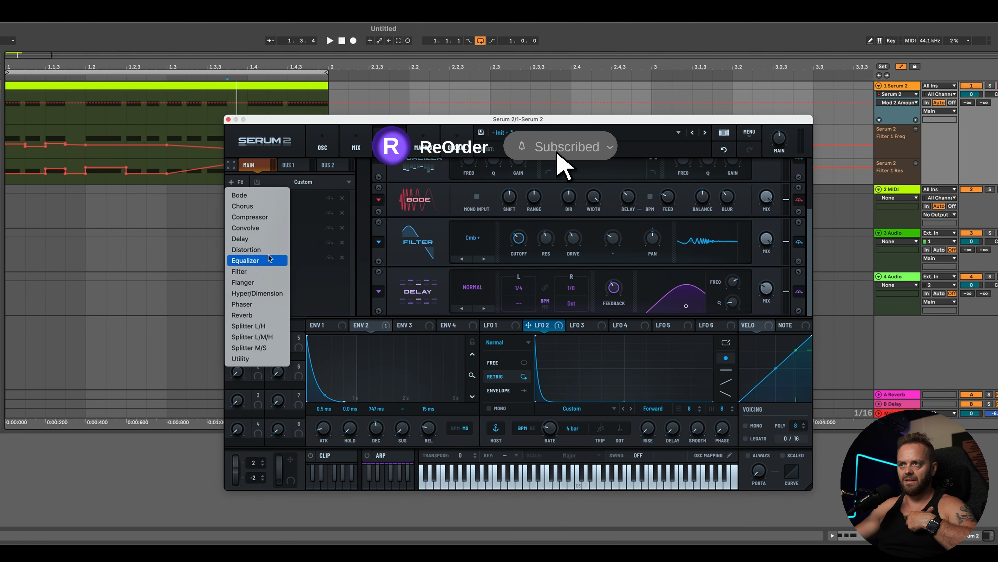
{"action": "left_click", "coordinate": [261, 221]}
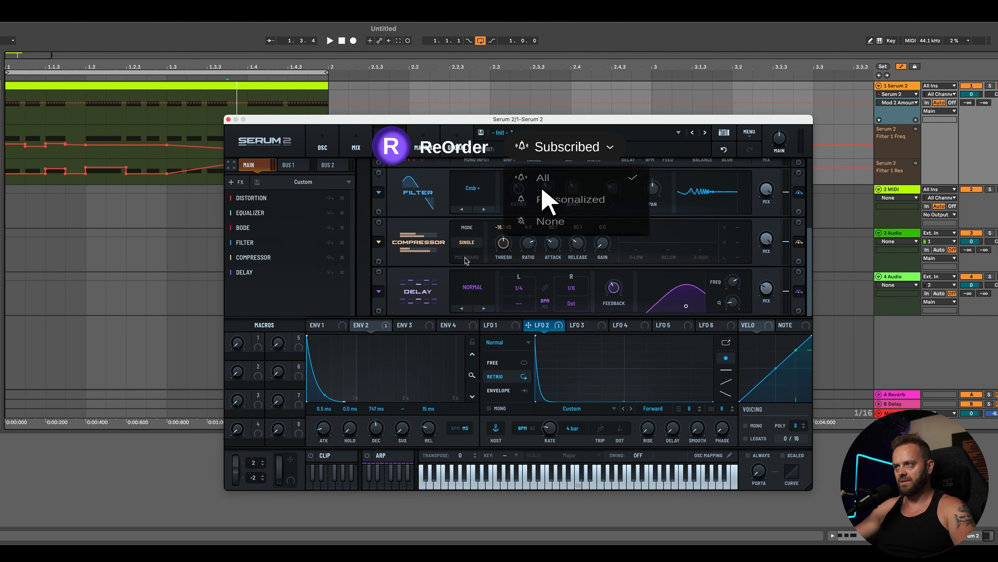
{"action": "left_click", "coordinate": [466, 257]}
{"action": "mouse_move", "coordinate": [671, 231]}
{"action": "left_mouse_down"}
{"action": "mouse_move", "coordinate": [707, 226]}
{"action": "mouse_move", "coordinate": [683, 236]}
{"action": "left_mouse_up"}
{"action": "key", "text": "space"}
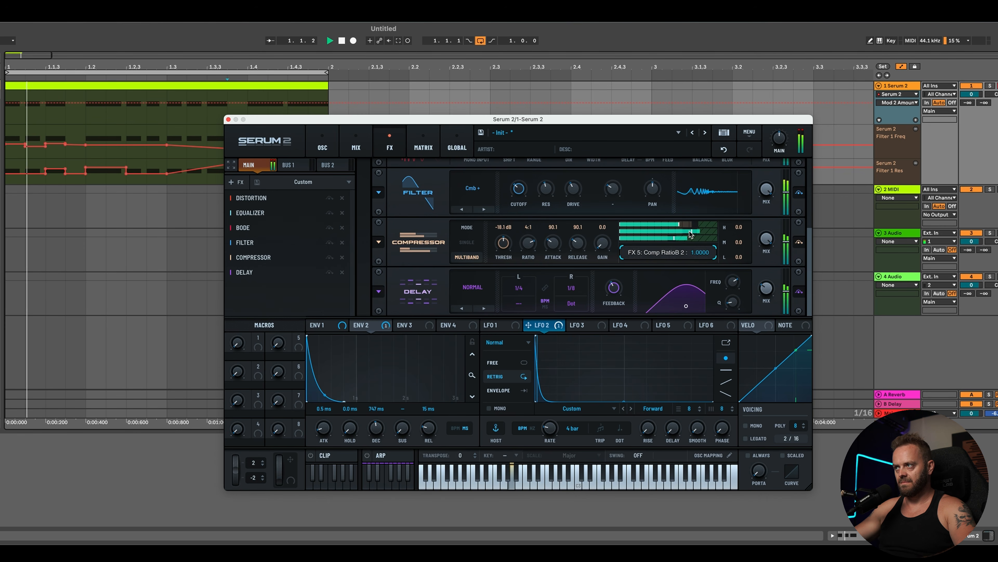
Step: Raise the Filter effect's cutoff to about 48 Hz and lower its mix
{"action": "left_click_drag", "start_coordinate": [518, 196], "coordinate": [520, 211]}
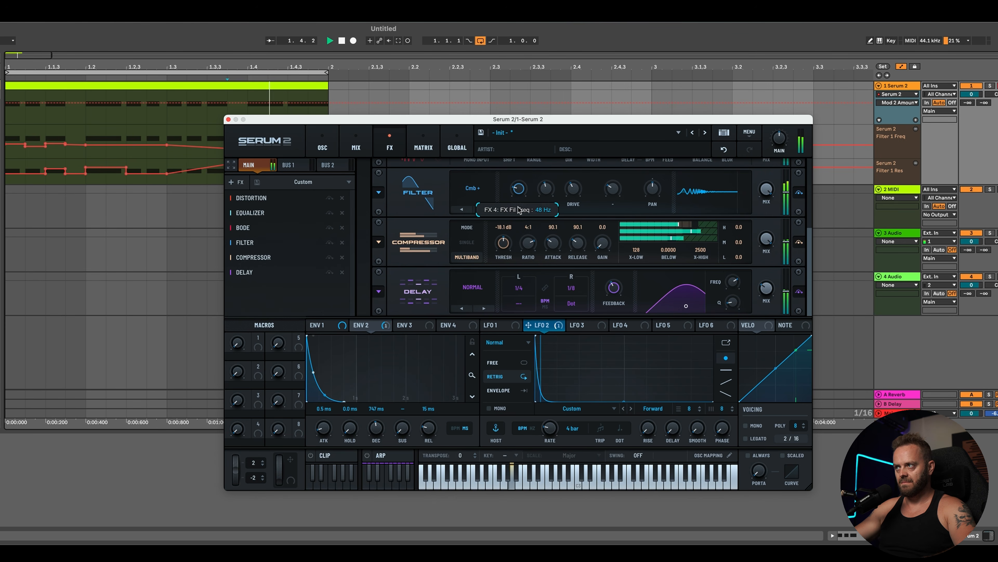
{"action": "left_click_drag", "start_coordinate": [768, 194], "coordinate": [770, 241]}
{"action": "key", "text": "space"}
Step: Delete the Filter 1 resonance automation breakpoints across the clip
{"action": "left_click_drag", "start_coordinate": [267, 120], "coordinate": [461, 199]}
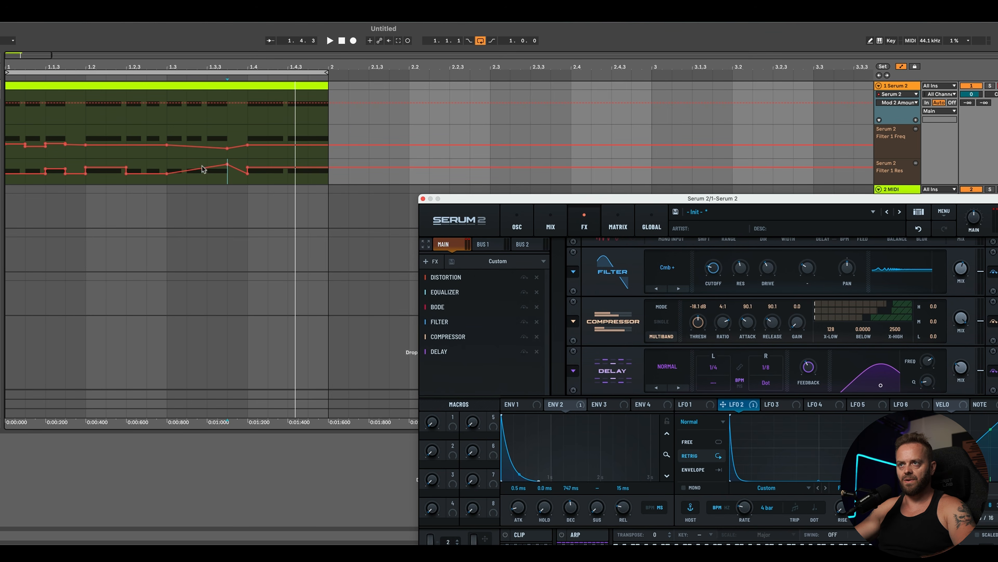
{"action": "left_click_drag", "start_coordinate": [326, 182], "coordinate": [5, 134]}
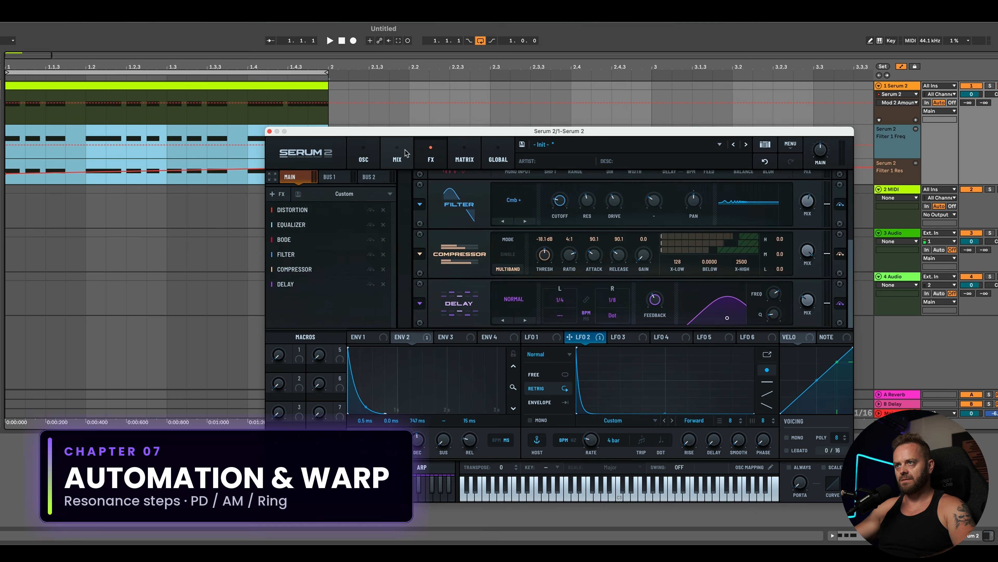
{"action": "left_click", "coordinate": [364, 157]}
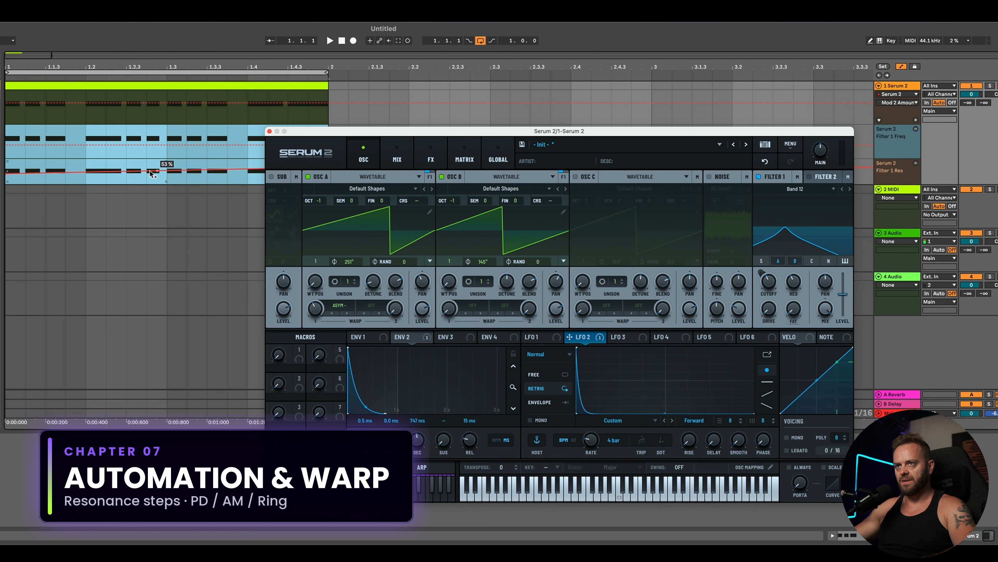
{"action": "left_click_drag", "start_coordinate": [309, 131], "coordinate": [415, 196]}
{"action": "left_click", "coordinate": [343, 161]}
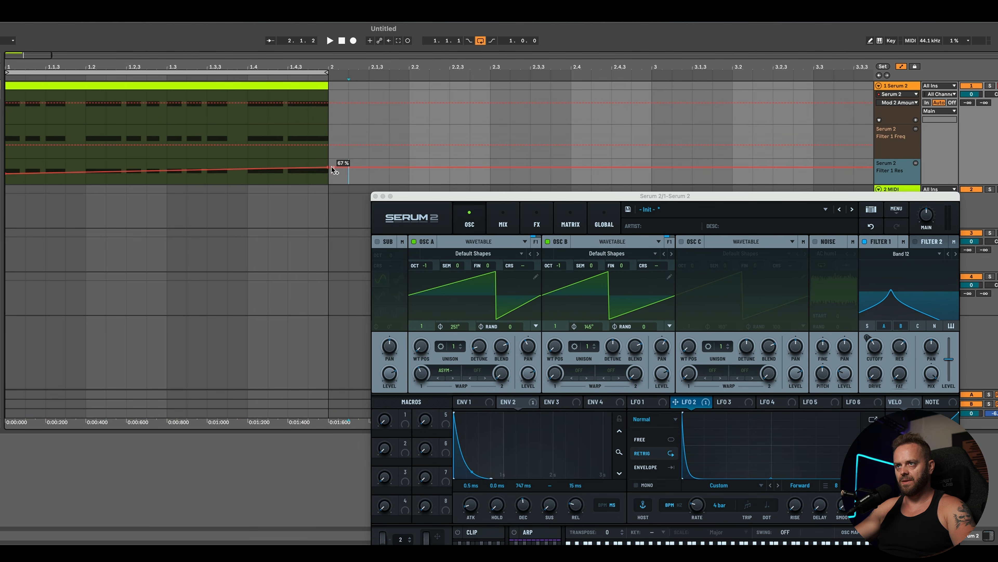
{"action": "left_click", "coordinate": [328, 167]}
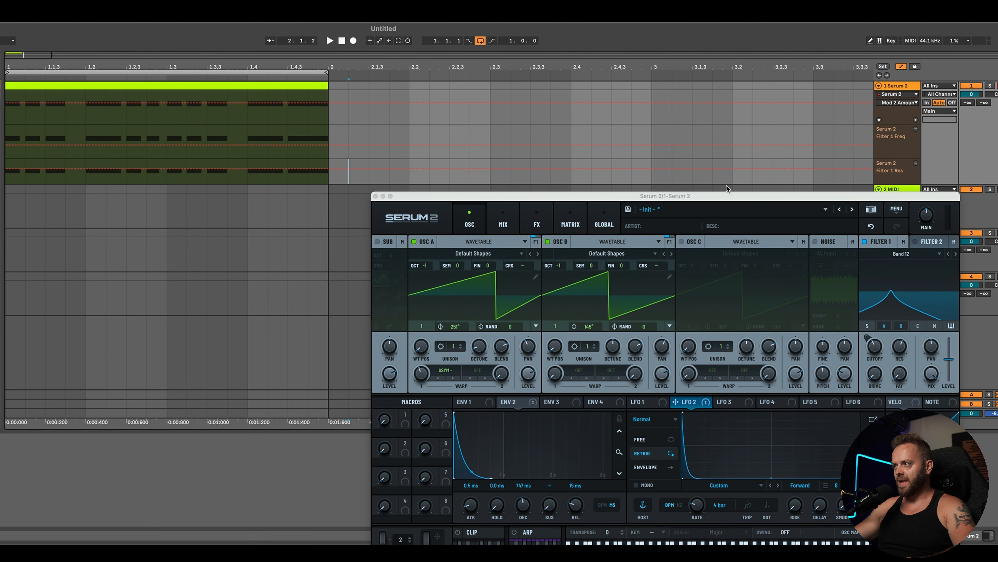
{"action": "left_click_drag", "start_coordinate": [725, 196], "coordinate": [628, 132]}
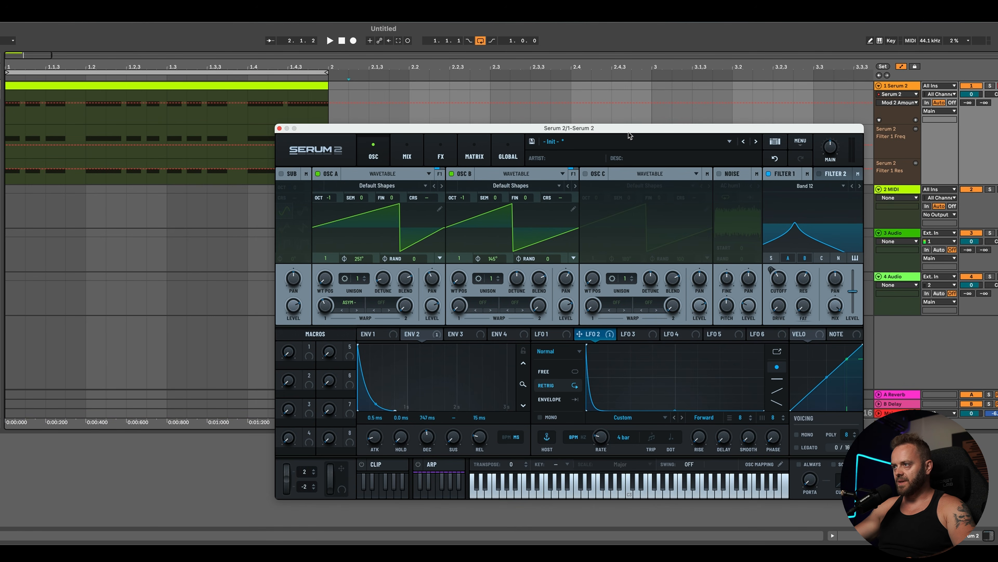
Step: Draw a stepped shape in LFO 3
{"action": "left_click", "coordinate": [653, 333]}
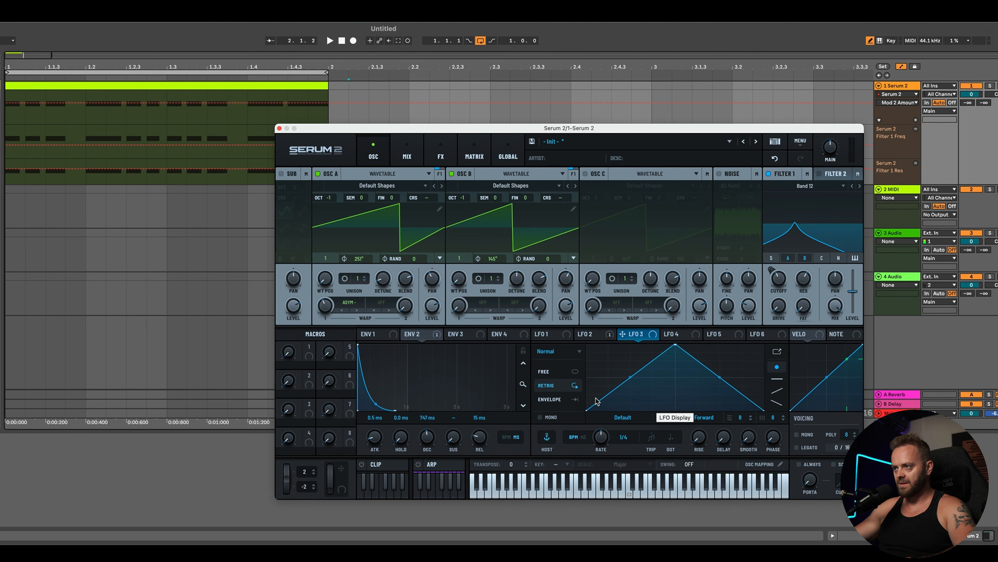
{"action": "key", "text": "b"}
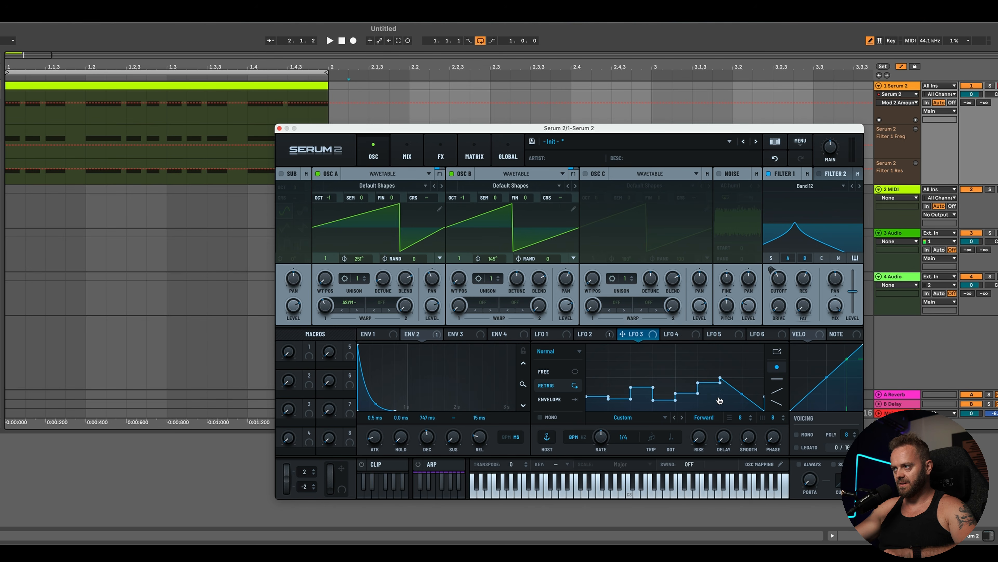
{"action": "left_click", "coordinate": [749, 391], "text": "shift"}
Step: Modulate Filter 1's resonance with LFO 3 and set LFO 3's rate to one bar
{"action": "left_click_drag", "start_coordinate": [652, 334], "coordinate": [802, 277]}
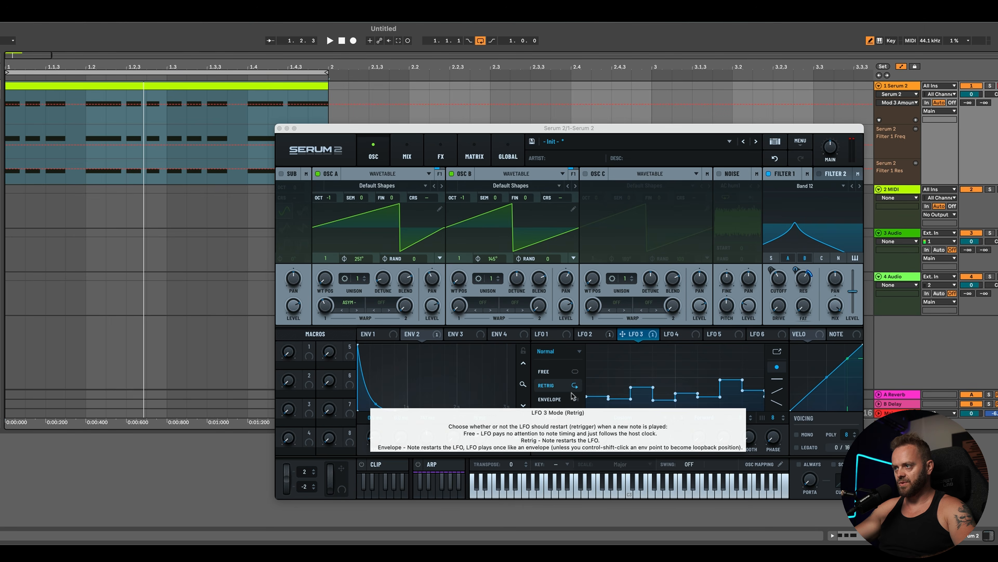
{"action": "left_click", "coordinate": [625, 438]}
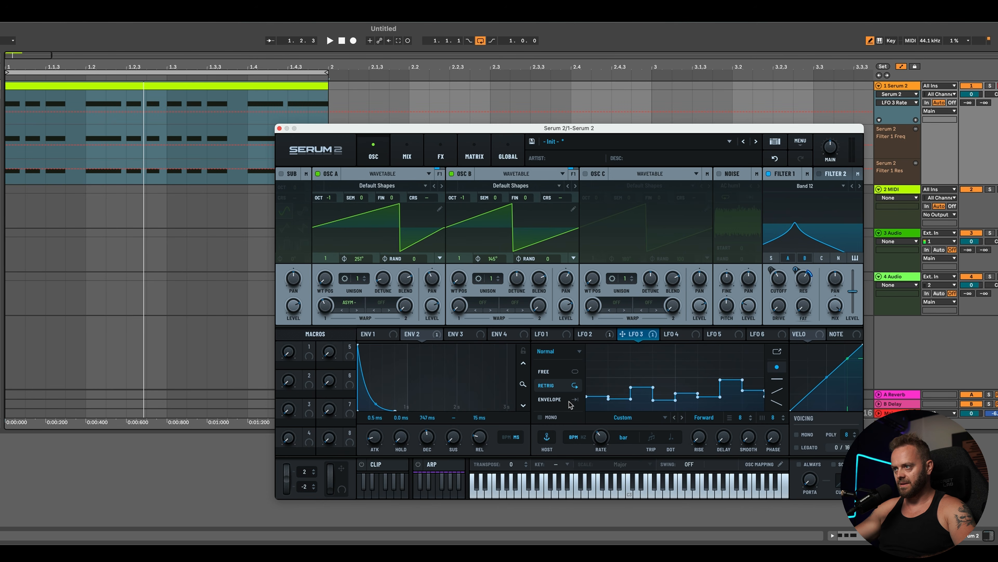
Step: Adjust LFO 3's modulation depth on the resonance while auditioning the riff
{"action": "key", "text": "space"}
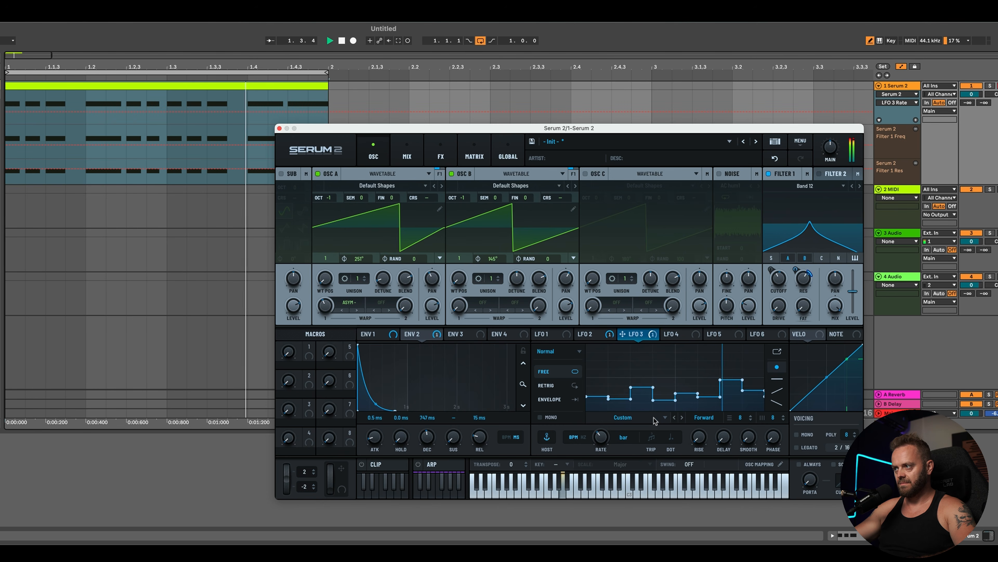
{"action": "left_click_drag", "start_coordinate": [796, 270], "coordinate": [795, 269]}
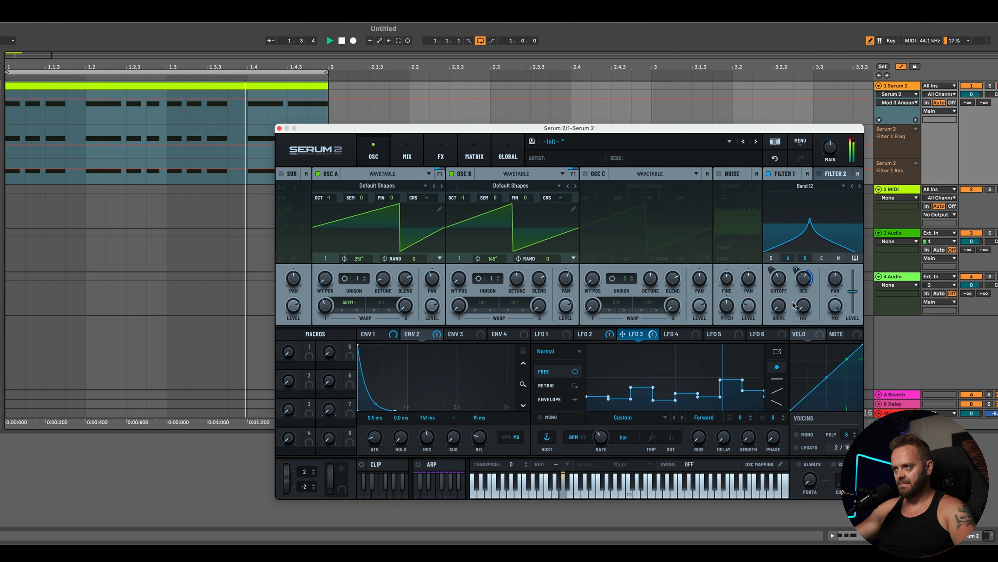
{"action": "key", "text": "space"}
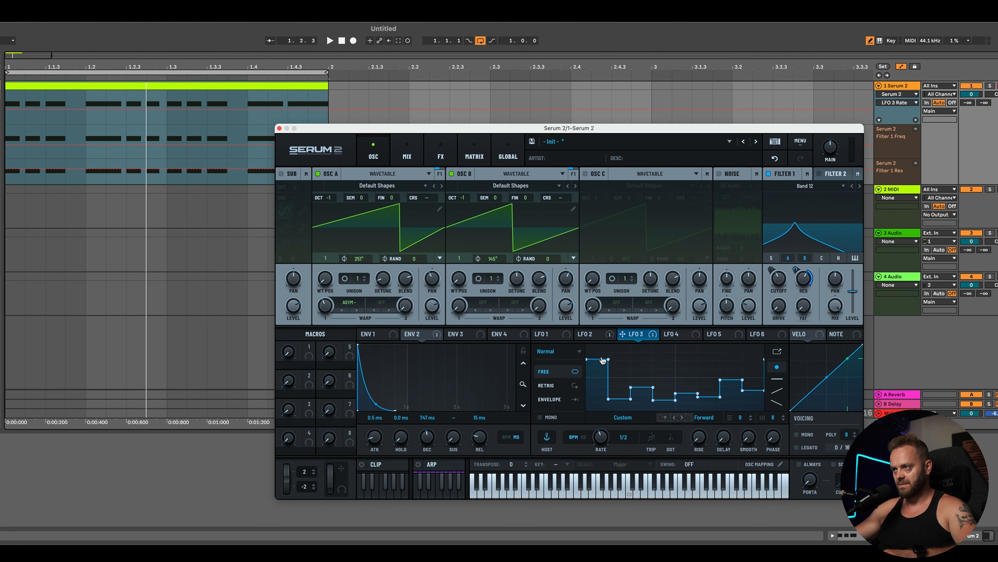
Step: Reshape LFO 3's stepped curve by moving and adding points while the riff plays
{"action": "mouse_move", "coordinate": [686, 394]}
{"action": "left_mouse_down"}
{"action": "mouse_move", "coordinate": [687, 347]}
{"action": "mouse_move", "coordinate": [695, 377]}
{"action": "left_mouse_up"}
{"action": "key", "text": "space"}
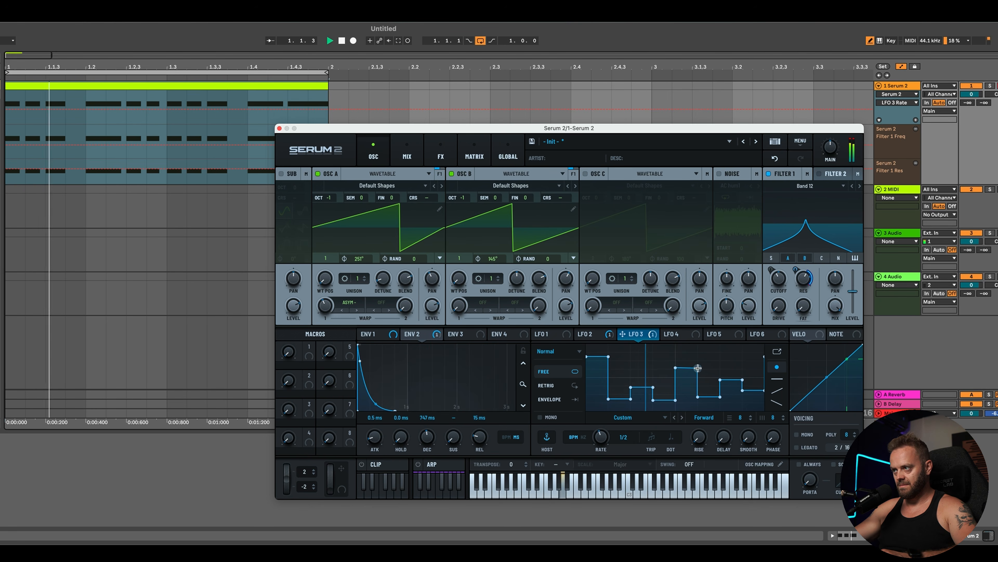
{"action": "double_click", "coordinate": [698, 368]}
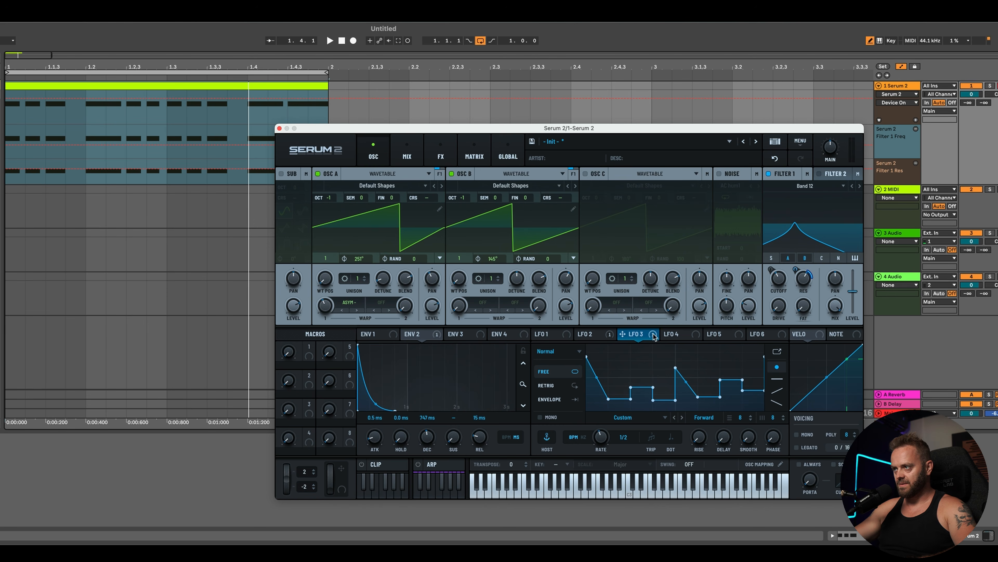
Step: Set LFO 3's modulation depth on Filter 1's cutoff to 12% and stop playback
{"action": "left_click_drag", "start_coordinate": [786, 278], "coordinate": [779, 278]}
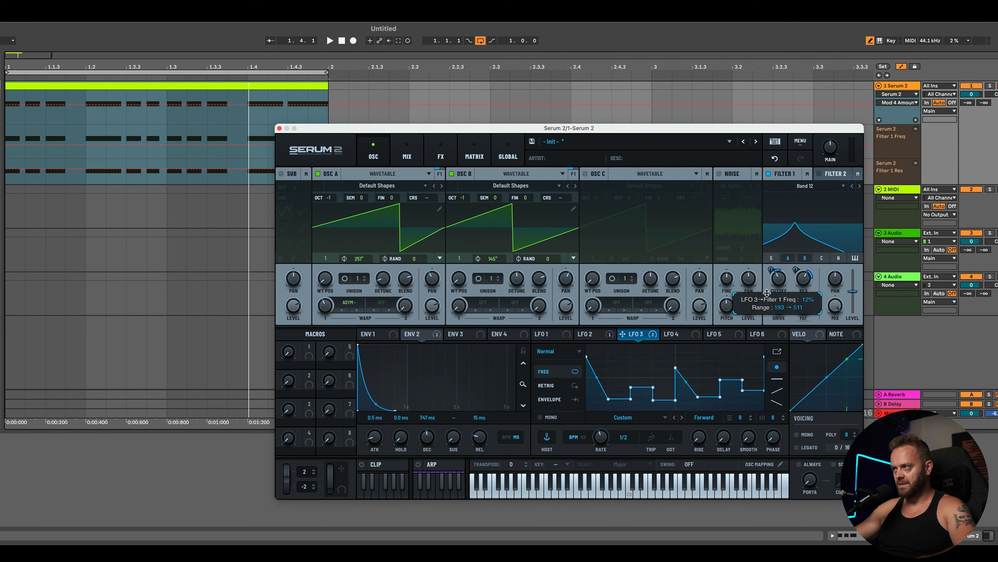
{"action": "key", "text": "space"}
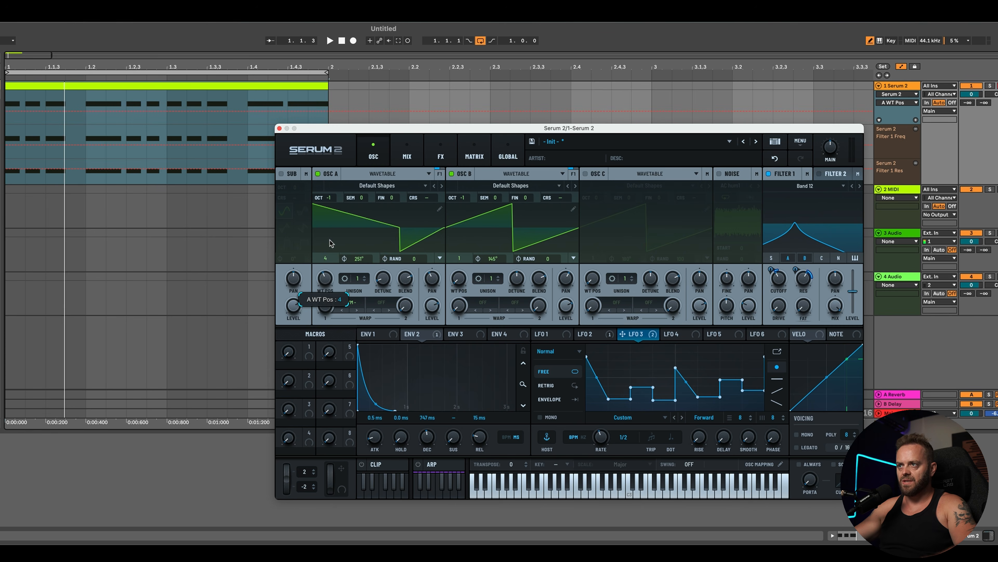
Step: Set Osc B's wavetable position to 5 for a square wave while auditioning the riff
{"action": "key", "text": "space"}
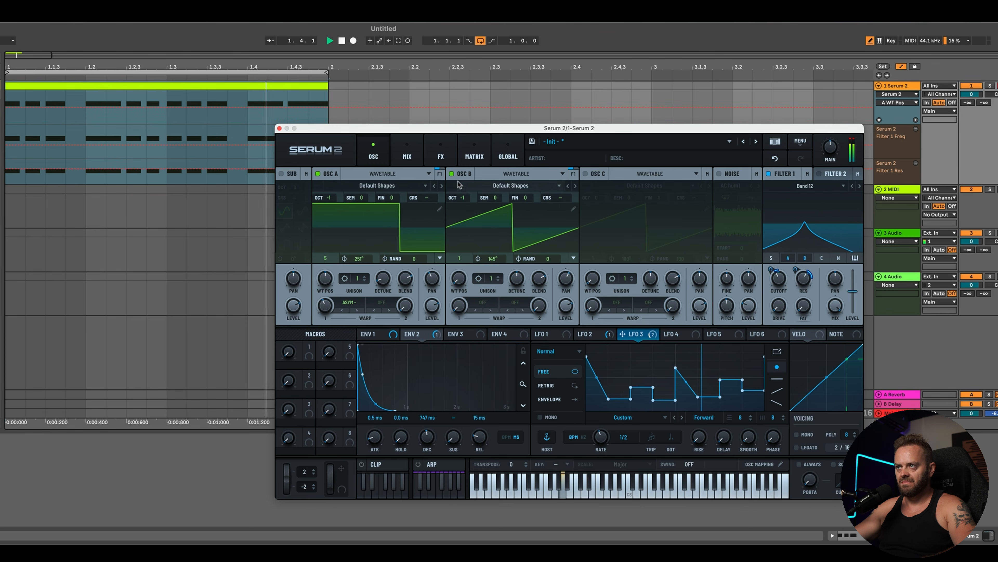
{"action": "left_click", "coordinate": [452, 174]}
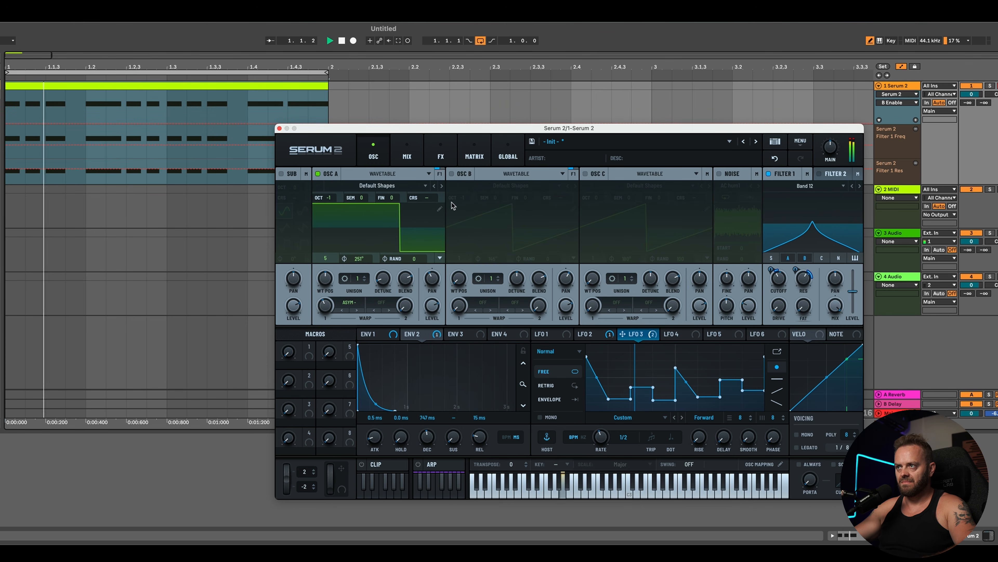
{"action": "left_click", "coordinate": [452, 173]}
{"action": "left_click_drag", "start_coordinate": [460, 279], "coordinate": [470, 240]}
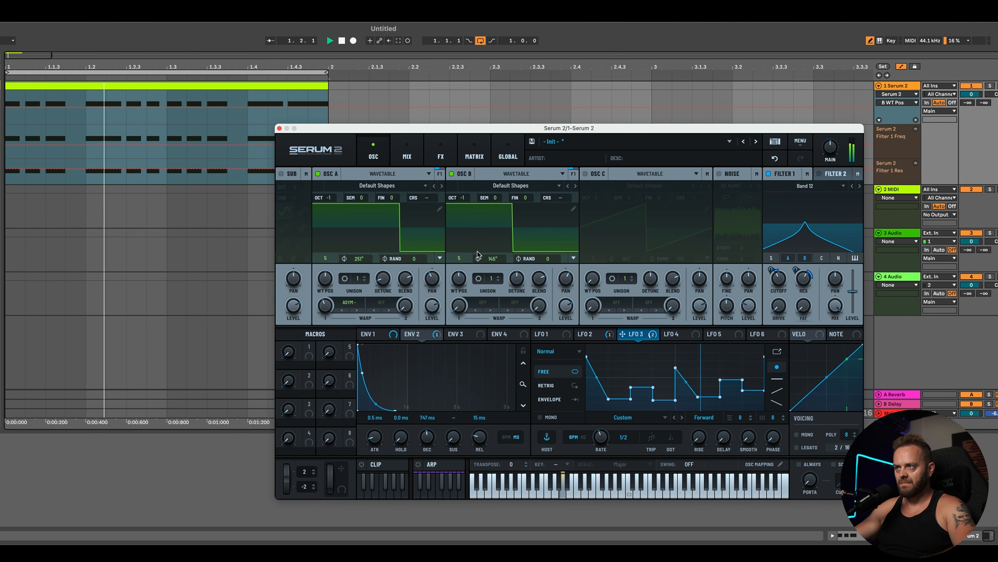
{"action": "mouse_move", "coordinate": [463, 198]}
{"action": "left_mouse_down"}
{"action": "mouse_move", "coordinate": [467, 210]}
{"action": "mouse_move", "coordinate": [473, 175]}
{"action": "mouse_move", "coordinate": [464, 203]}
{"action": "left_mouse_up"}
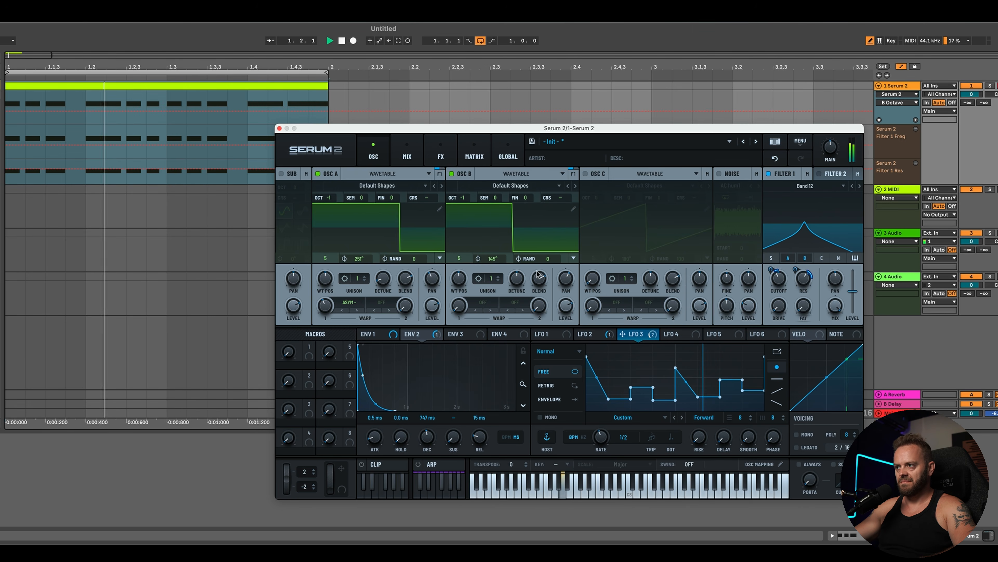
Step: Disable the Compressor, Filter and Bode effects in the main FX chain
{"action": "key", "text": "space"}
{"action": "left_click", "coordinate": [397, 155]}
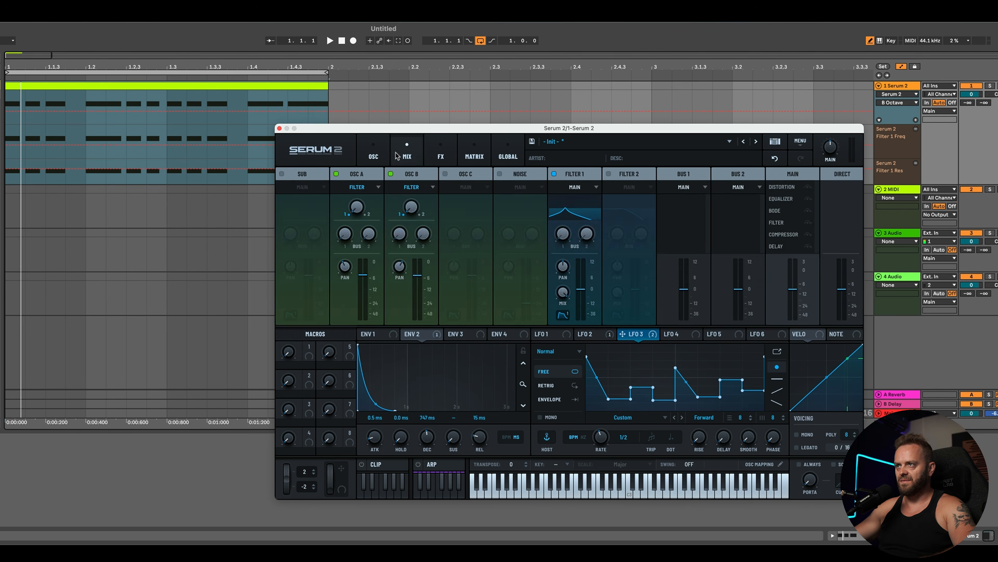
{"action": "left_click", "coordinate": [441, 155]}
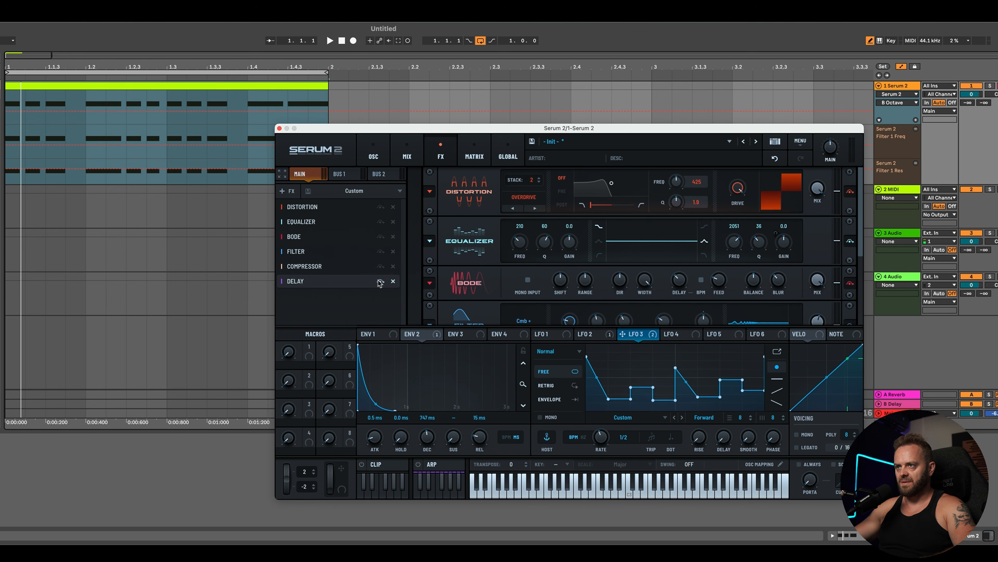
{"action": "left_click", "coordinate": [380, 266]}
{"action": "left_click", "coordinate": [381, 252]}
{"action": "left_click", "coordinate": [380, 237]}
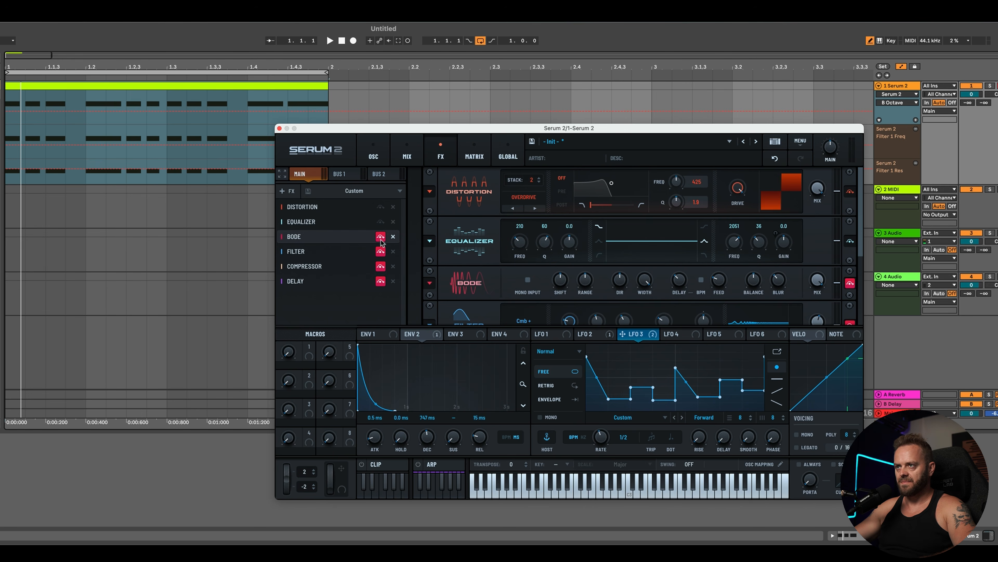
Step: Set Osc B's warp mode to PD (A) while the riff plays
{"action": "key", "text": "space"}
{"action": "left_click", "coordinate": [373, 155]}
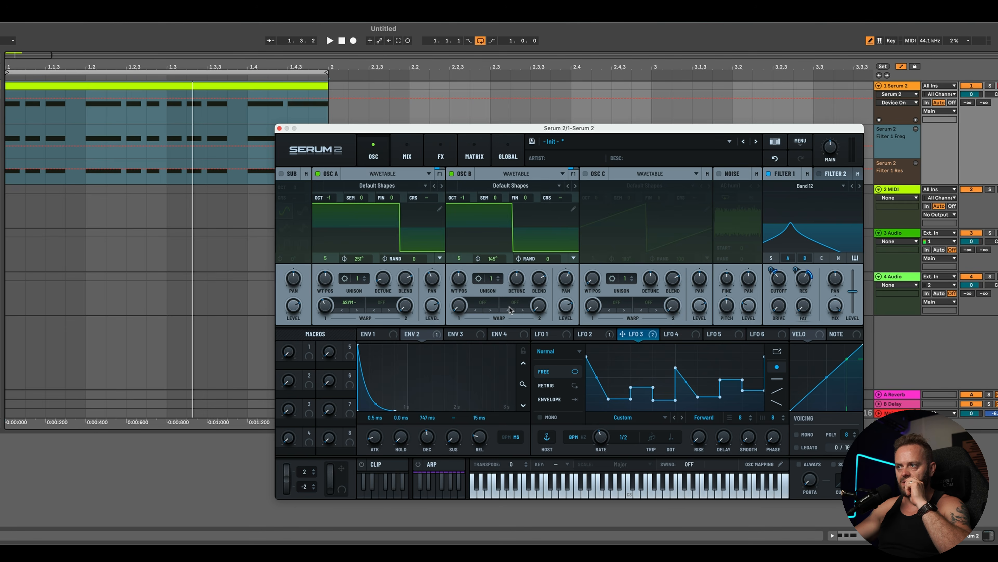
{"action": "left_click", "coordinate": [488, 303]}
{"action": "mouse_move", "coordinate": [526, 369]}
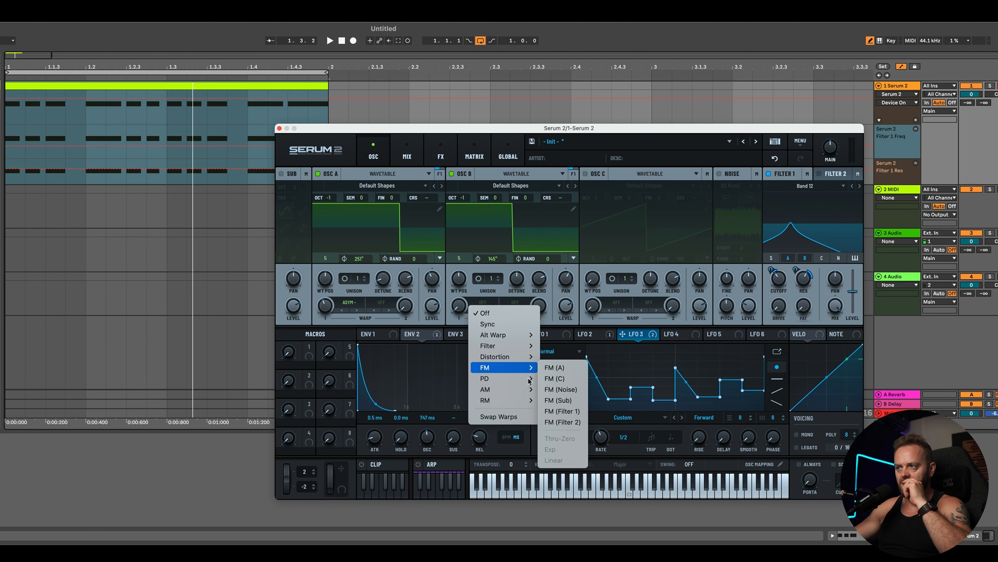
{"action": "left_click", "coordinate": [554, 378]}
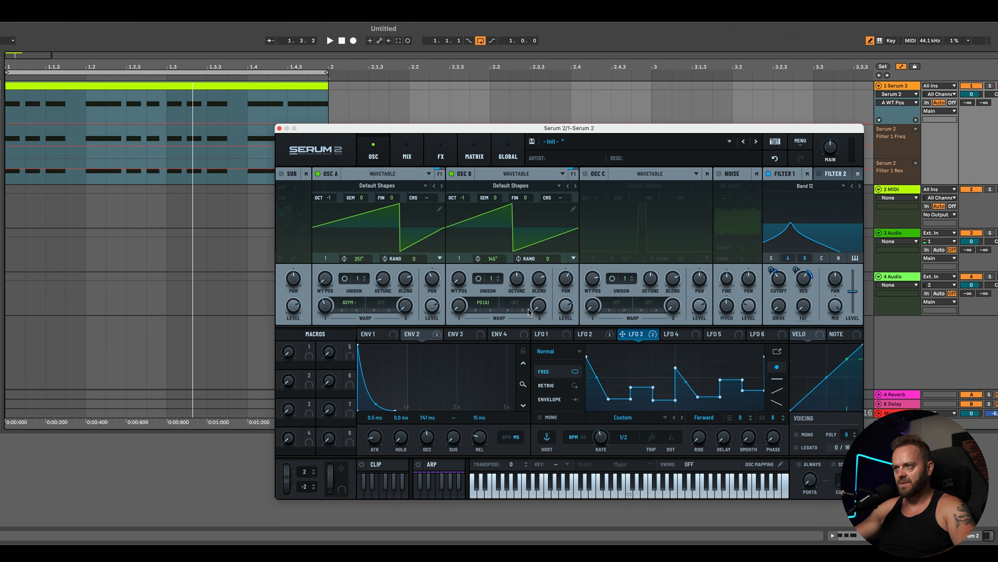
Step: Switch Osc B's warp mode to PD (C)
{"action": "left_click", "coordinate": [483, 305]}
{"action": "mouse_move", "coordinate": [507, 379]}
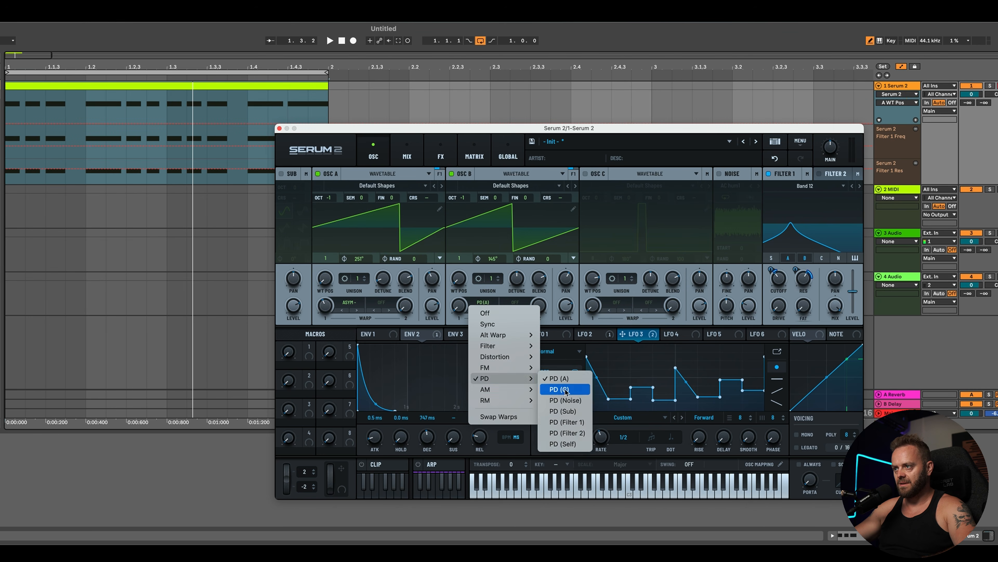
{"action": "left_click", "coordinate": [554, 400]}
{"action": "key", "text": "space"}
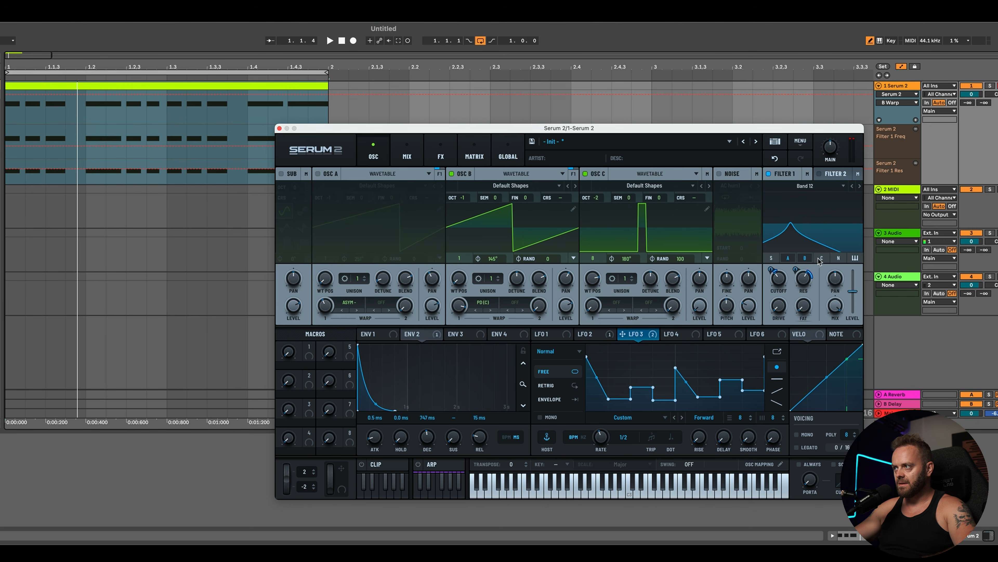
Step: Switch Osc B's warp mode to AM (A)
{"action": "left_click", "coordinate": [483, 303]}
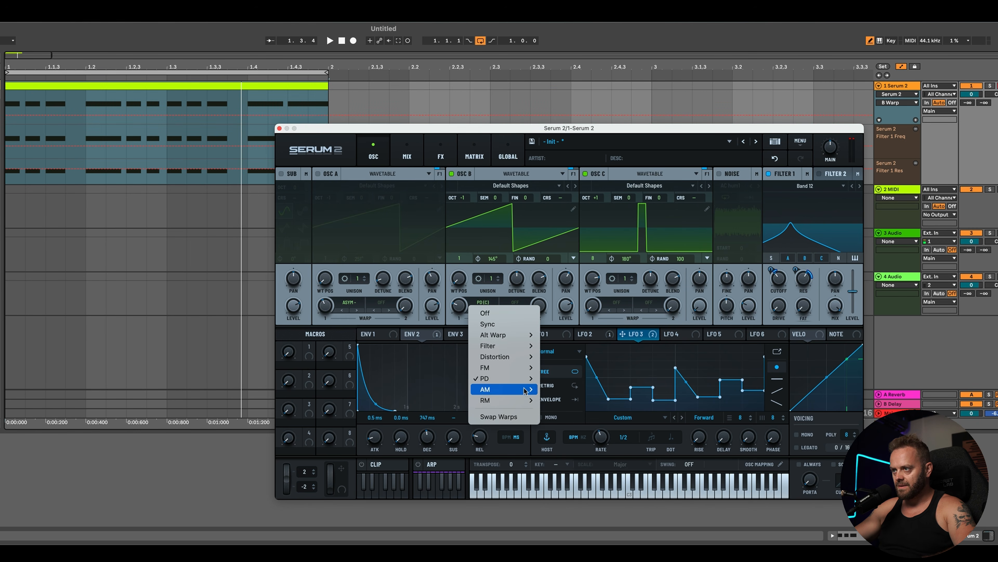
{"action": "left_click", "coordinate": [554, 389]}
{"action": "key", "text": "space"}
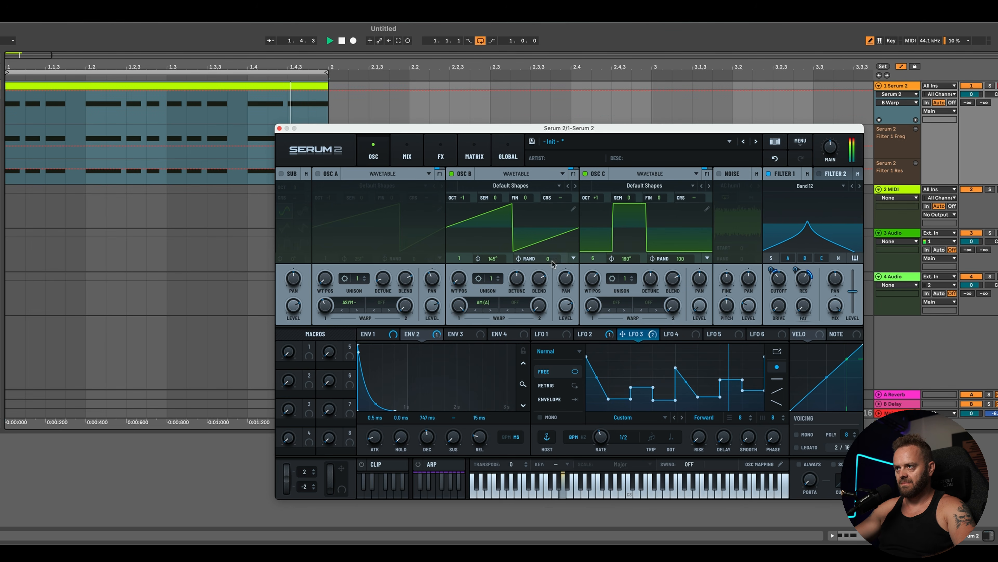
Step: Lower Osc C's wavetable position to 3 and switch Osc B's warp mode to AM (C)
{"action": "left_click_drag", "start_coordinate": [593, 279], "coordinate": [593, 322]}
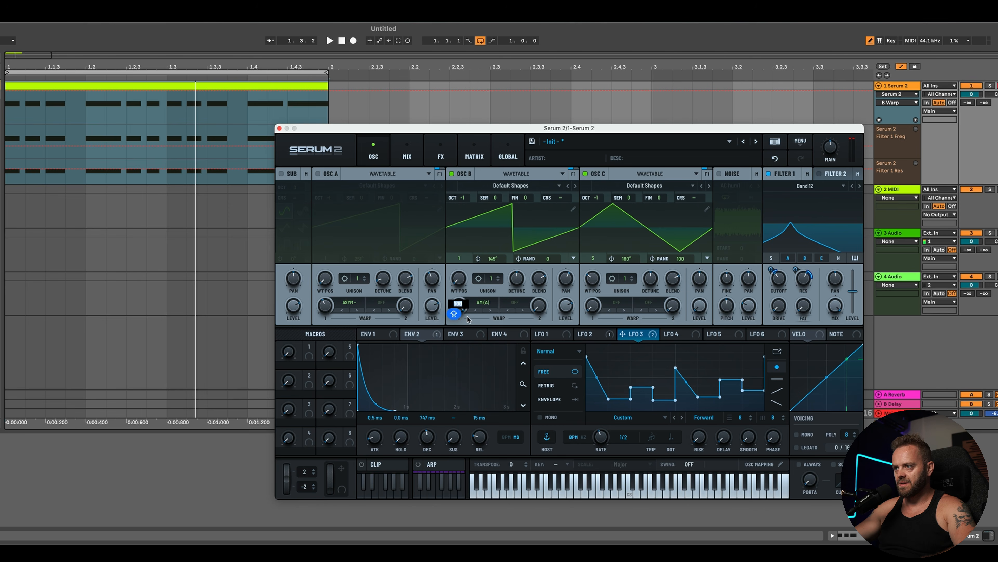
{"action": "left_click", "coordinate": [472, 308]}
{"action": "mouse_move", "coordinate": [507, 389]}
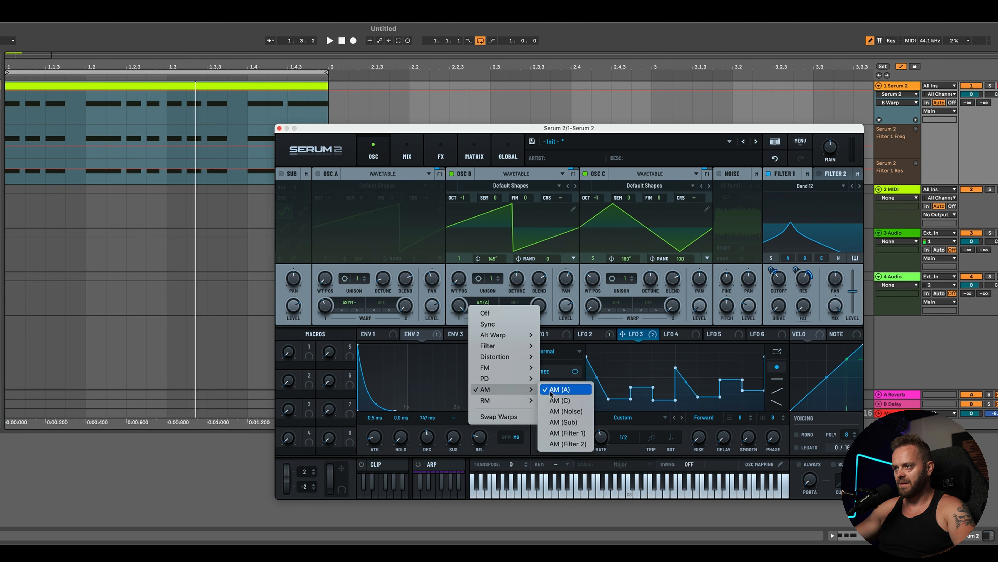
{"action": "left_click", "coordinate": [560, 400]}
{"action": "key", "text": "space"}
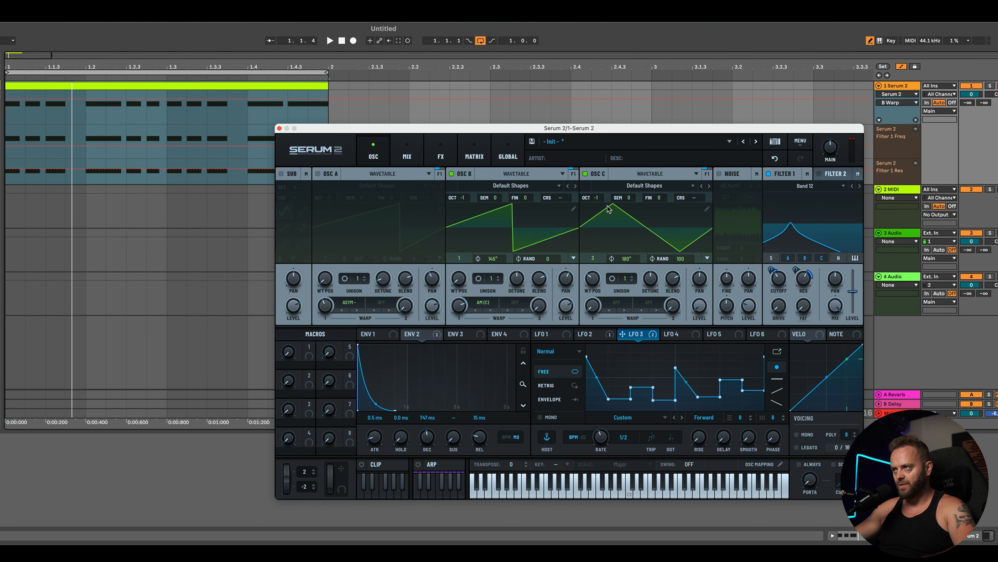
Step: Raise Osc C's wavetable position to 7 and set its octave to +1
{"action": "left_click_drag", "start_coordinate": [603, 291], "coordinate": [599, 245]}
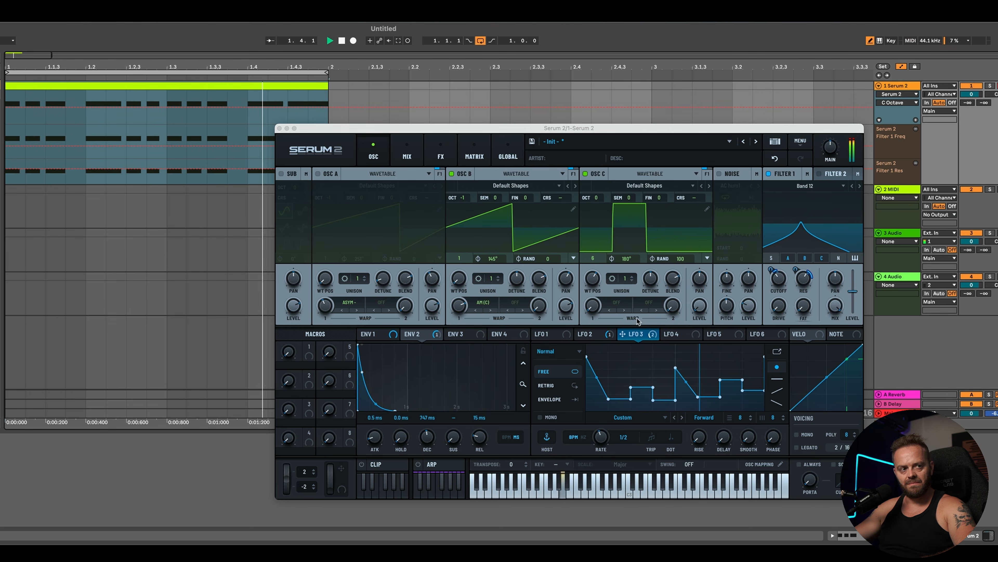
{"action": "left_click_drag", "start_coordinate": [605, 290], "coordinate": [600, 273]}
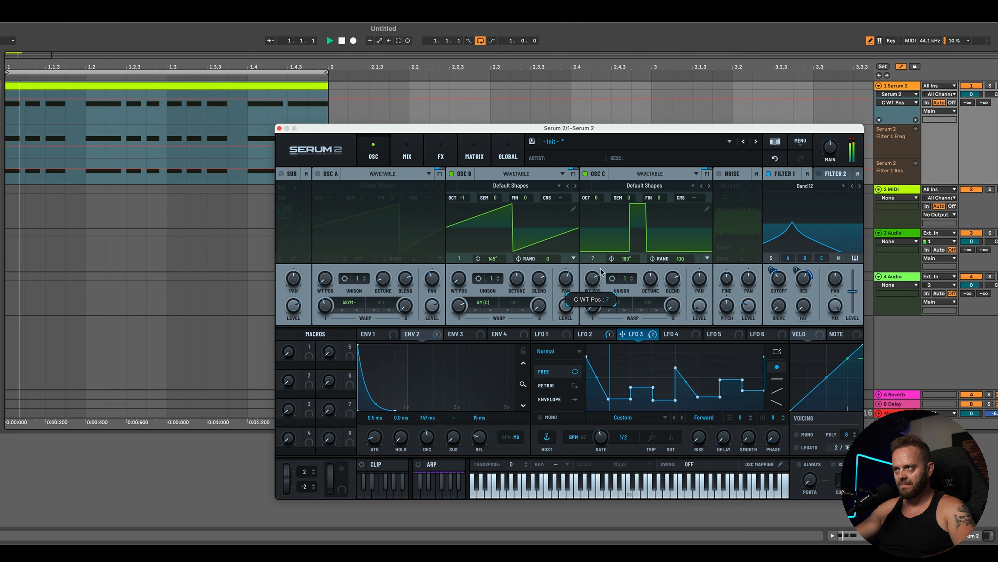
{"action": "left_click_drag", "start_coordinate": [597, 198], "coordinate": [596, 192]}
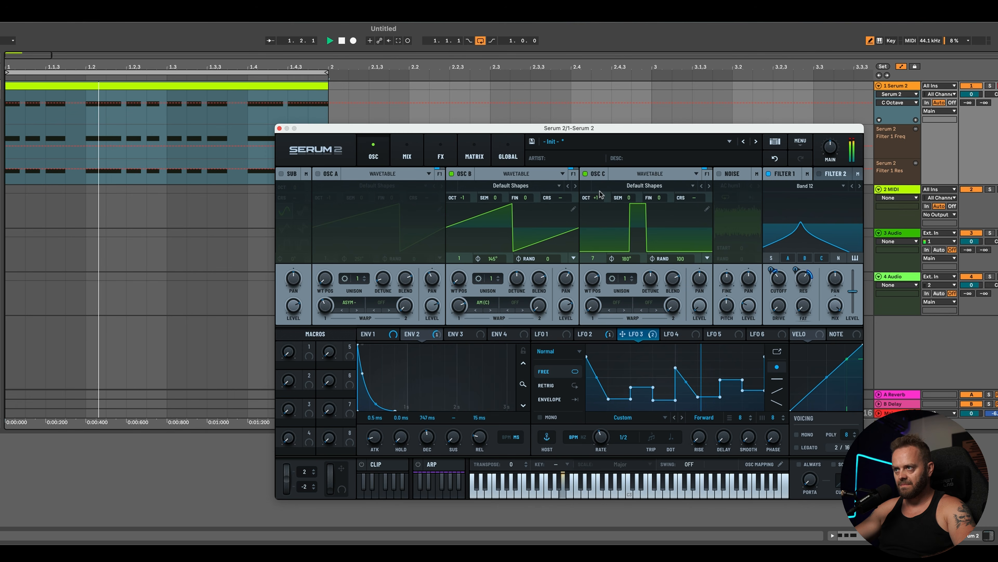
Step: Set Osc B's warp mode to RM (C)
{"action": "left_click", "coordinate": [477, 305]}
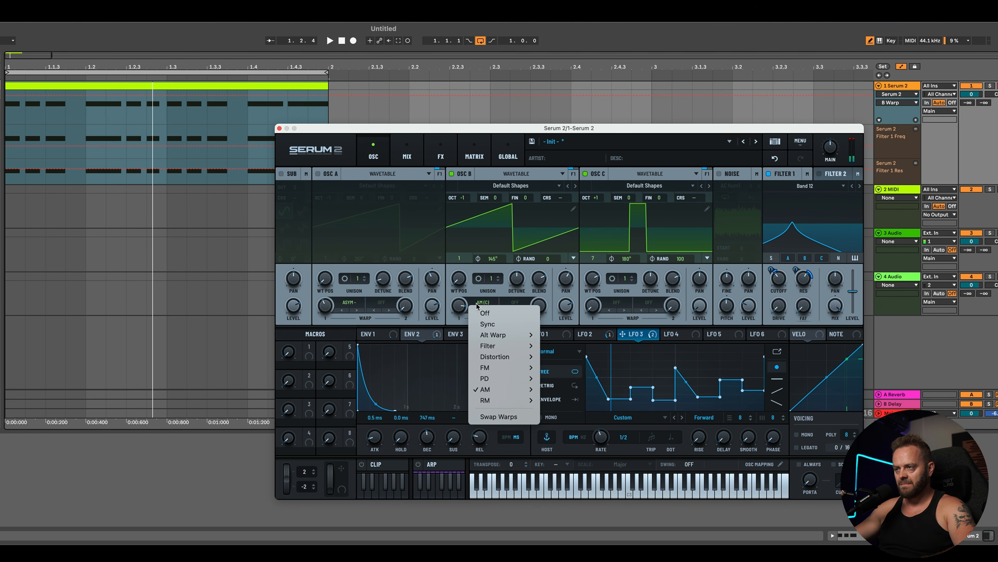
{"action": "left_click", "coordinate": [522, 401]}
{"action": "left_click", "coordinate": [566, 411]}
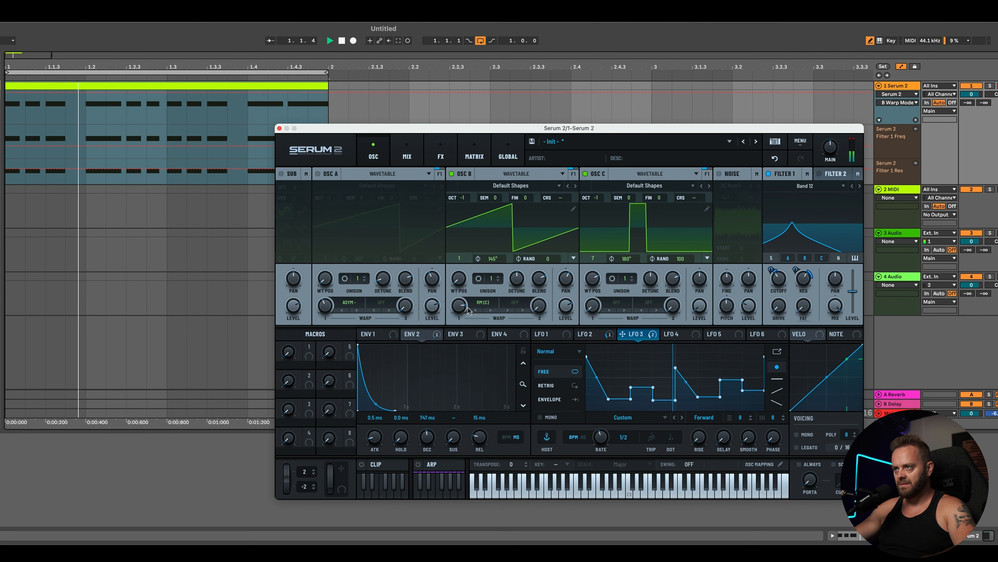
Step: Set Osc B's warp amount to 87% and Osc C's wavetable position to 2 for a sine
{"action": "mouse_move", "coordinate": [463, 309]}
{"action": "left_click_drag", "start_coordinate": [465, 339], "coordinate": [474, 290]}
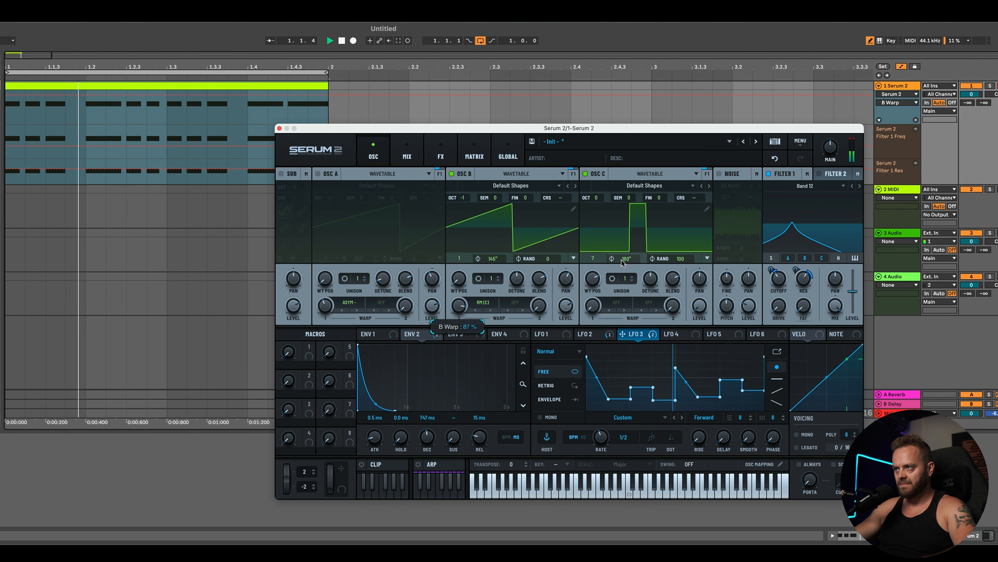
{"action": "left_click_drag", "start_coordinate": [592, 279], "coordinate": [584, 332]}
{"action": "left_click_drag", "start_coordinate": [459, 307], "coordinate": [465, 302]}
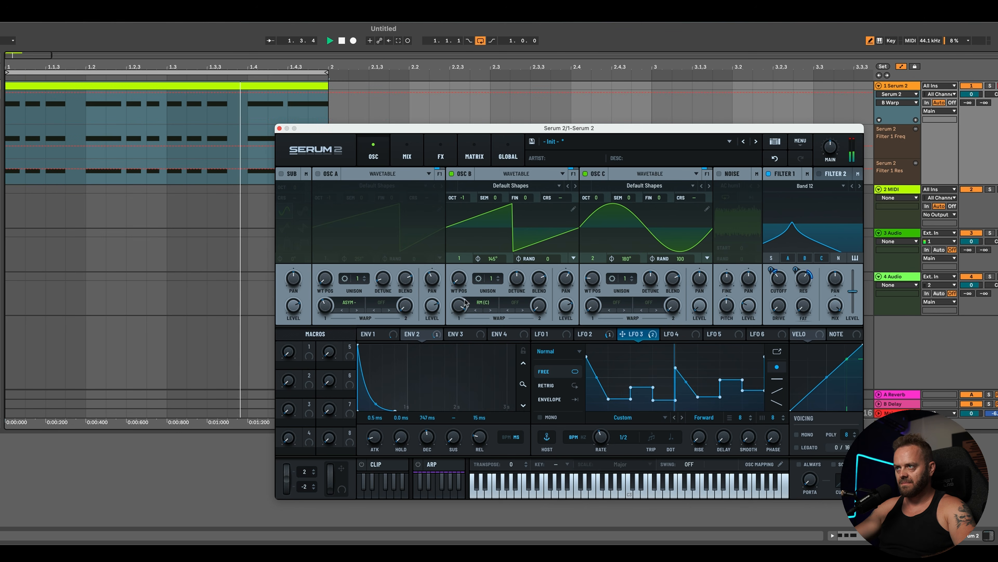
{"action": "key", "text": "space"}
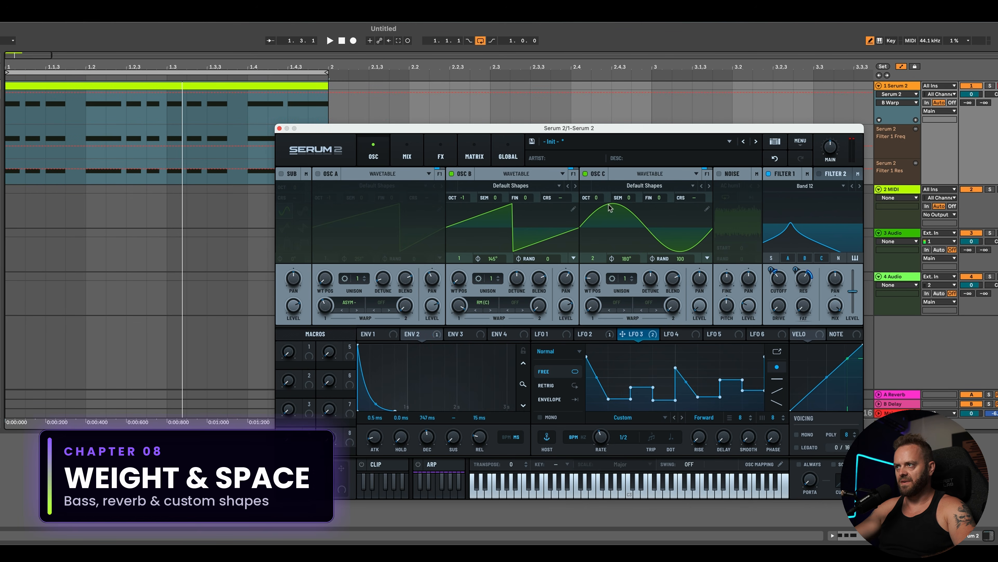
Step: Turn Osc C off and back on while auditioning the riff
{"action": "key", "text": "space"}
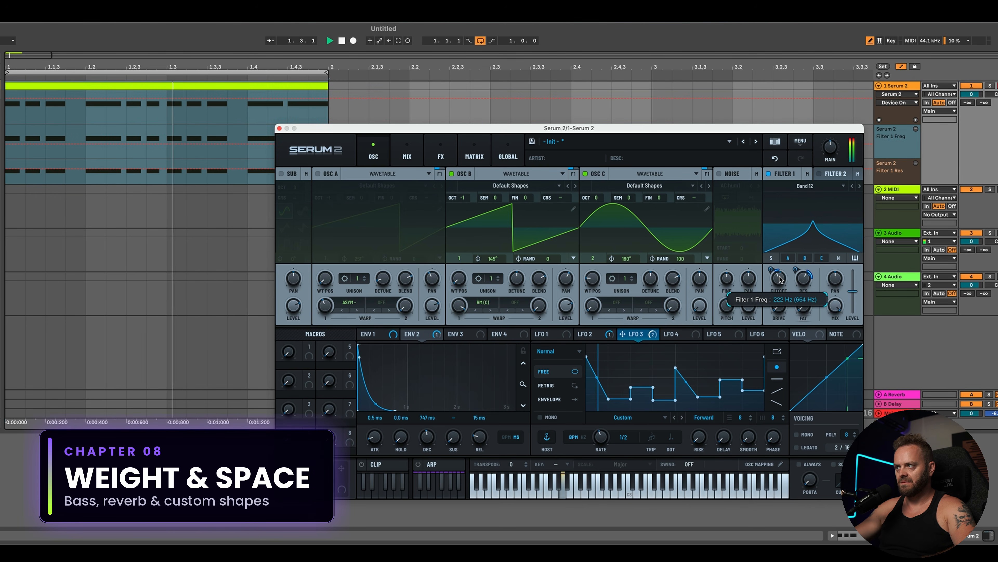
{"action": "left_click", "coordinate": [586, 174]}
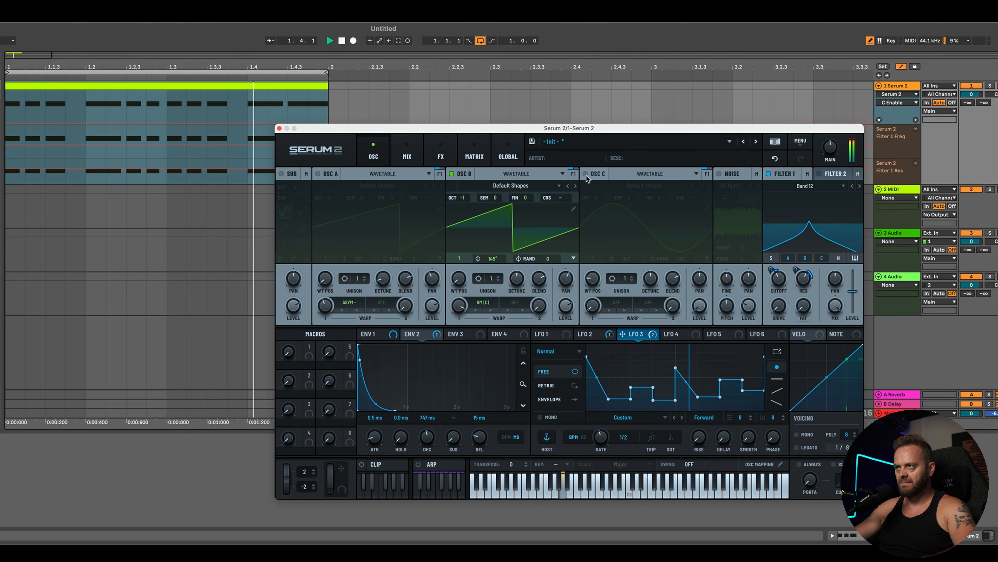
{"action": "left_click", "coordinate": [585, 174]}
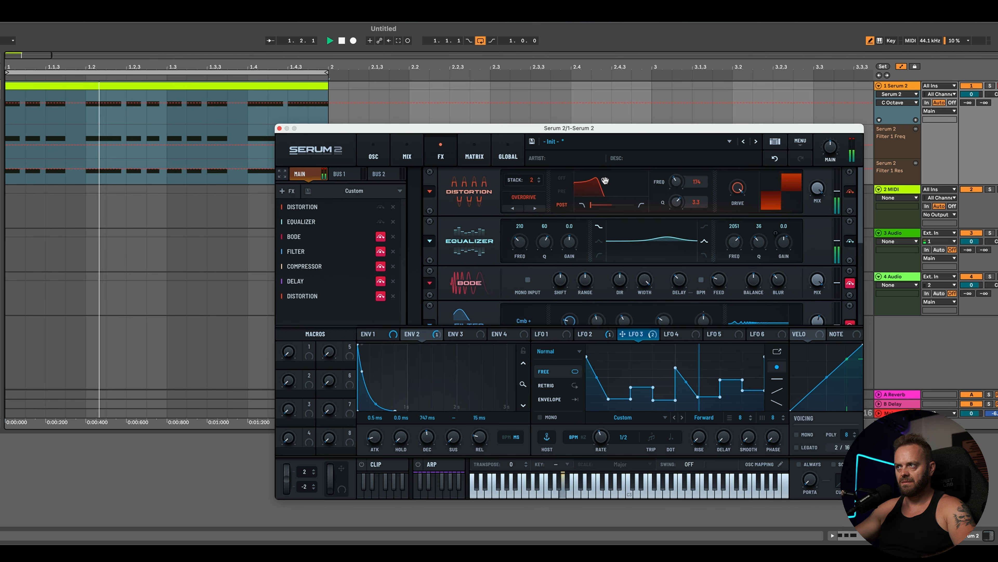
Step: Set the added Distortion's post filter to 150 Hz with Q 3.4 and its stack to 4
{"action": "left_click_drag", "start_coordinate": [605, 181], "coordinate": [642, 203]}
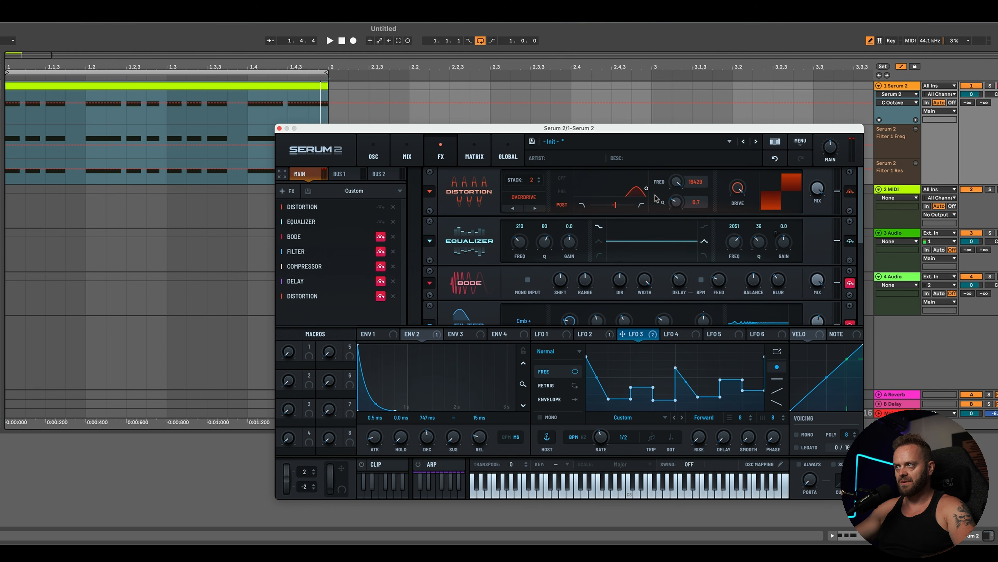
{"action": "left_click_drag", "start_coordinate": [646, 188], "coordinate": [603, 181]}
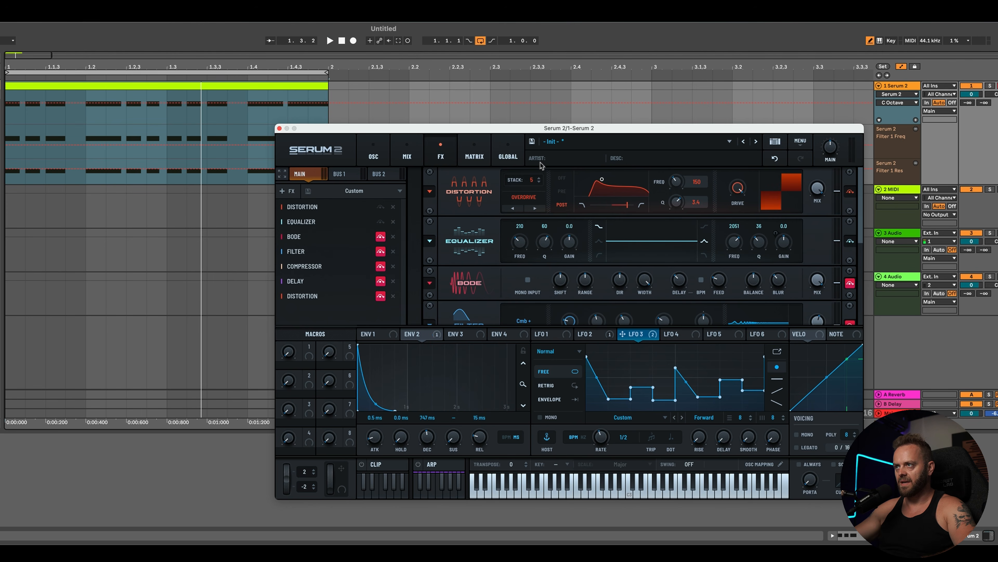
{"action": "left_click", "coordinate": [538, 182]}
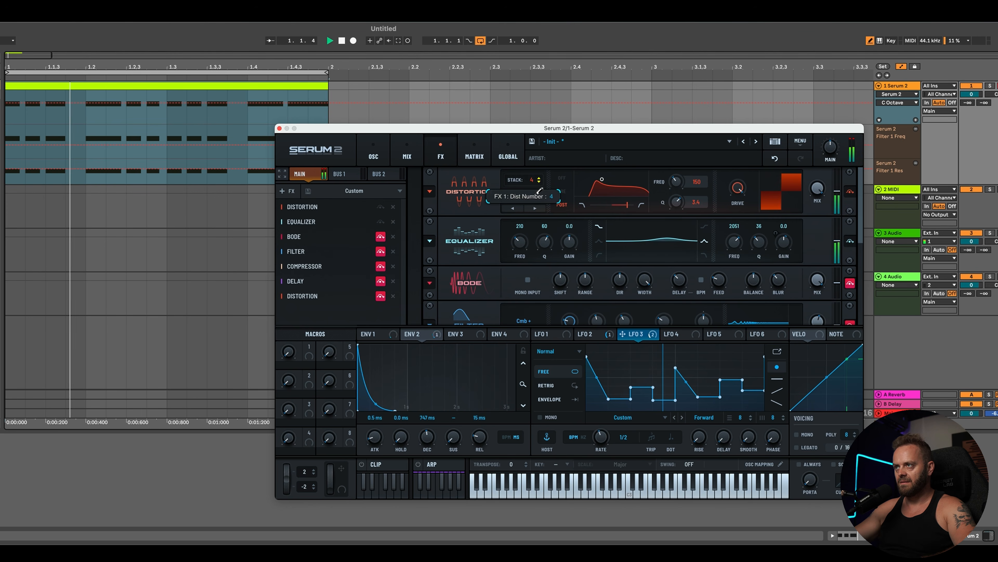
Step: Switch the Distortion's filter to pre mode at about 337 Hz with Q 4.2 and set its stack to 2
{"action": "left_click", "coordinate": [539, 183]}
{"action": "left_click_drag", "start_coordinate": [603, 185], "coordinate": [621, 178]}
{"action": "left_click", "coordinate": [566, 192]}
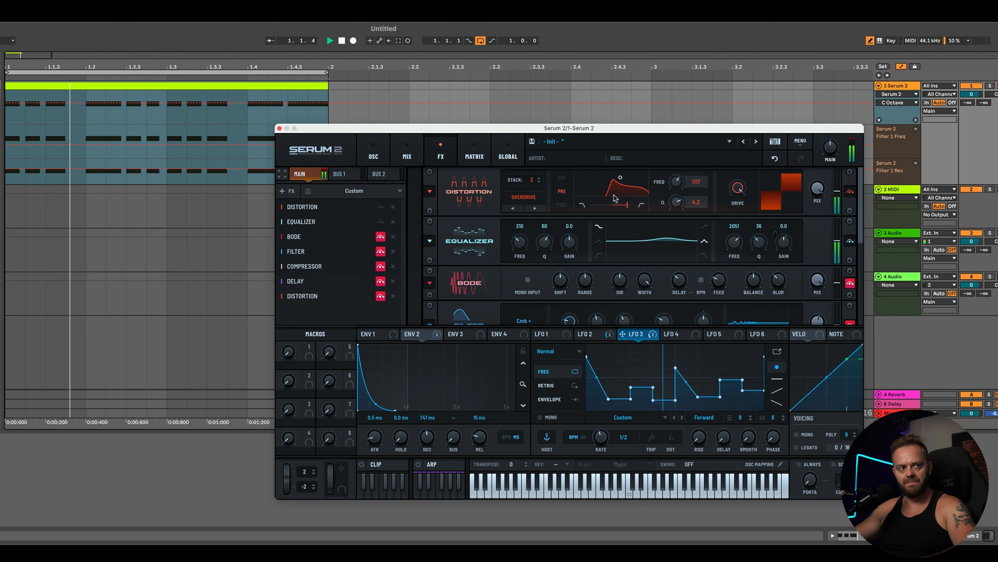
Step: Disable the Bode effect in the FX chain while auditioning the riff
{"action": "key", "text": "space"}
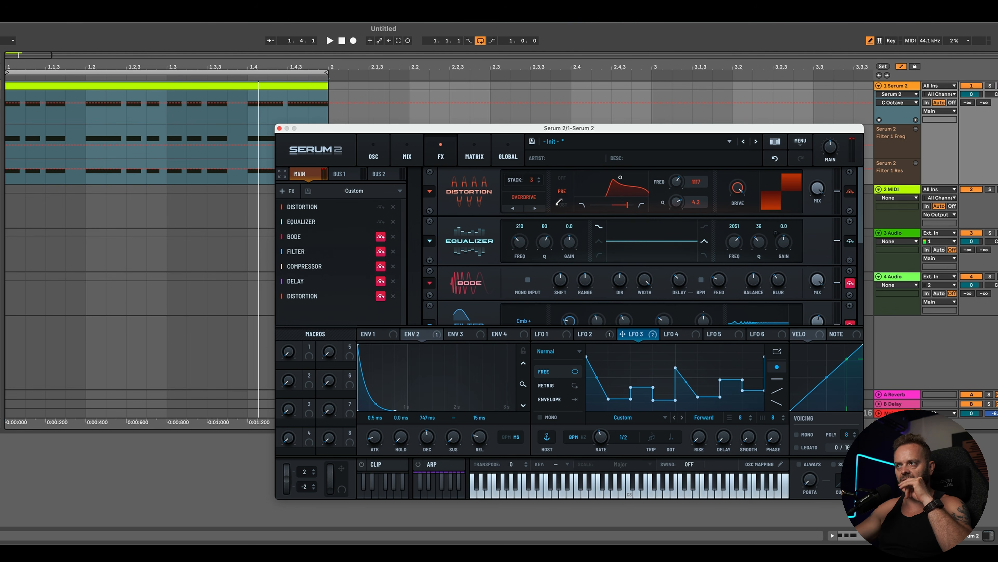
{"action": "left_click", "coordinate": [381, 237]}
{"action": "key", "text": "space"}
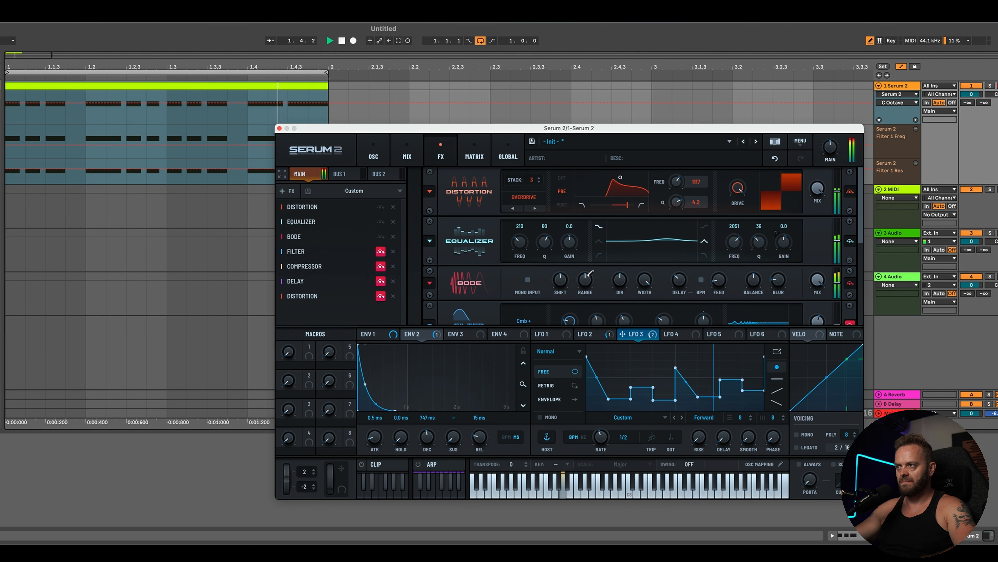
Step: Lower Filter 1's cutoff slightly on the oscillator page while auditioning the riff
{"action": "left_click", "coordinate": [374, 156]}
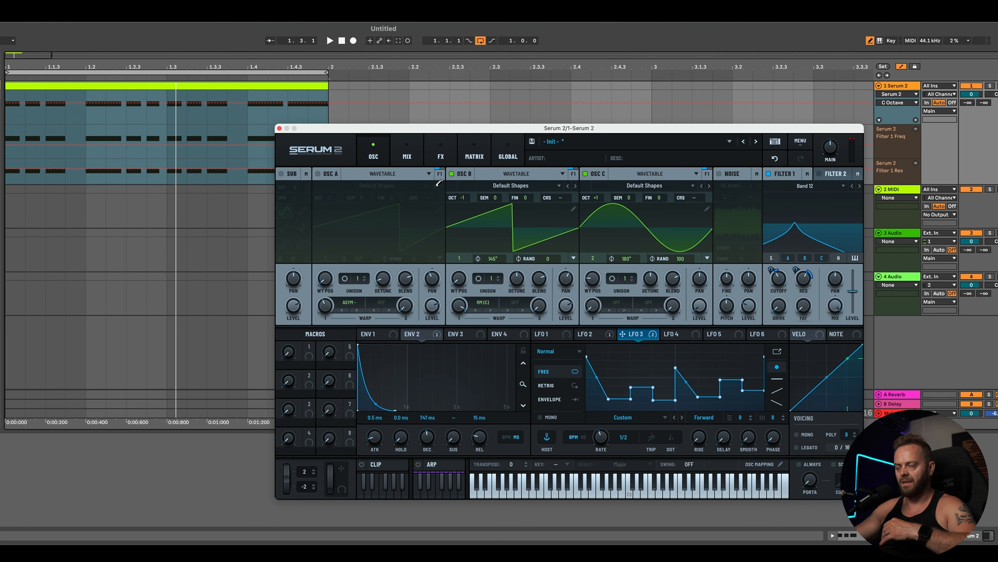
{"action": "left_click", "coordinate": [777, 289]}
{"action": "key", "text": "space"}
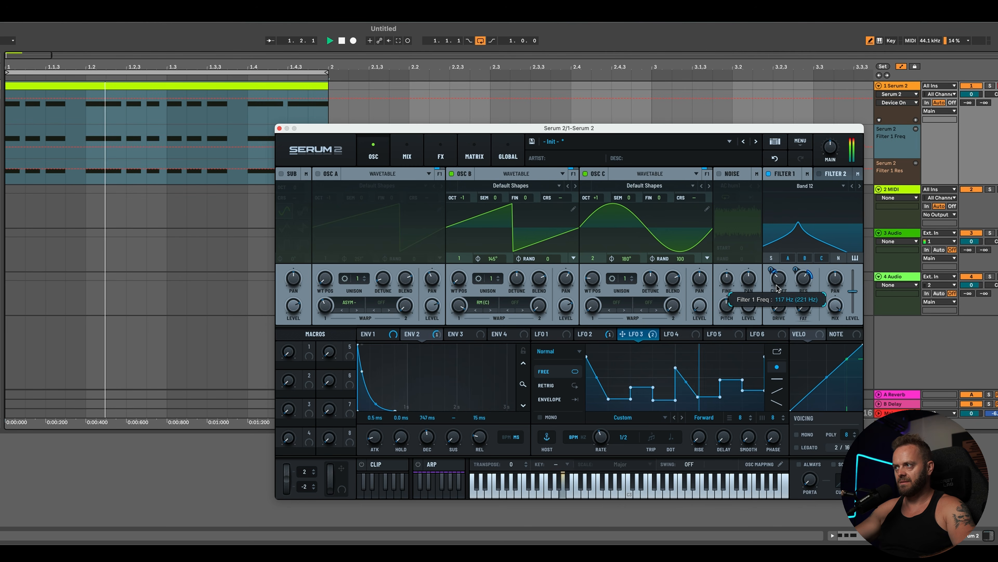
{"action": "mouse_move", "coordinate": [777, 289]}
{"action": "left_mouse_down"}
{"action": "mouse_move", "coordinate": [785, 279]}
{"action": "mouse_move", "coordinate": [786, 295]}
{"action": "left_mouse_up"}
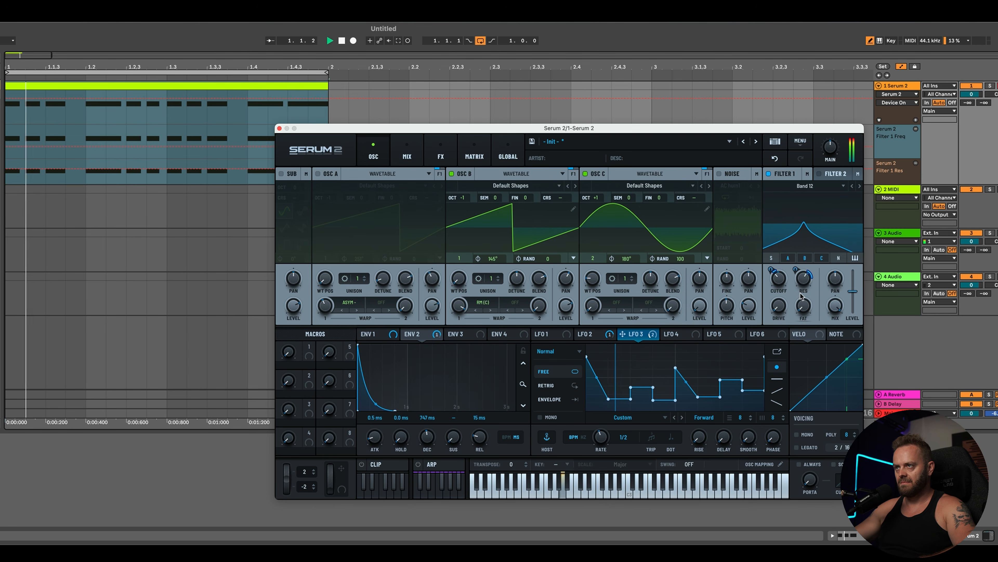
{"action": "key", "text": "space"}
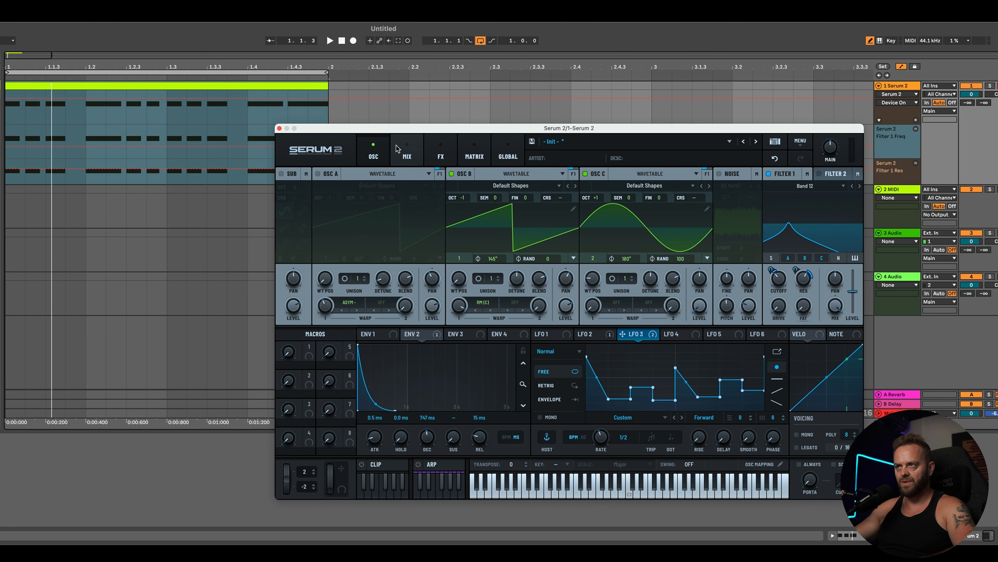
Step: Add a Reverb effect to the end of the FX chain
{"action": "left_click", "coordinate": [408, 153]}
{"action": "left_click", "coordinate": [455, 154]}
{"action": "left_click", "coordinate": [289, 191]}
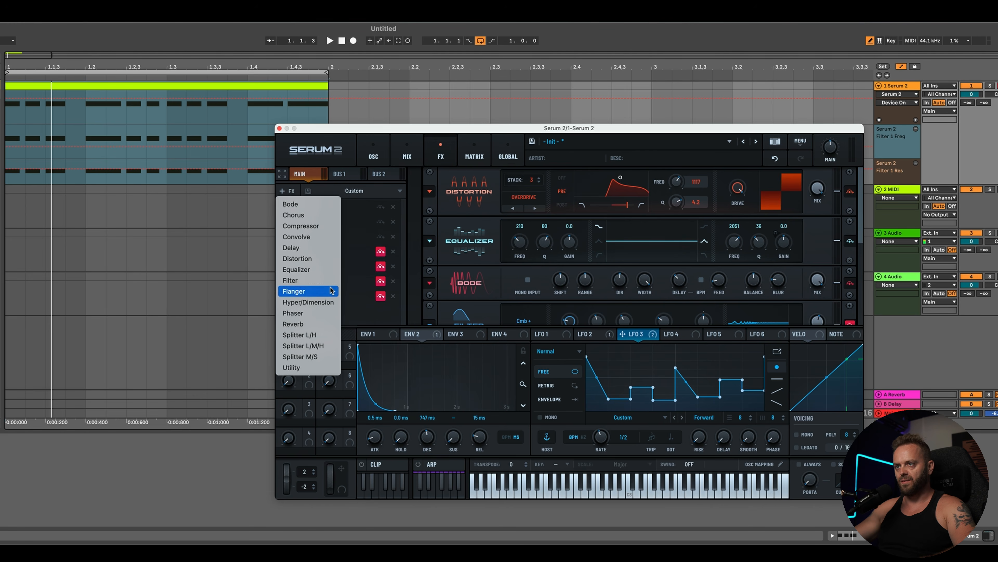
{"action": "left_click", "coordinate": [293, 324]}
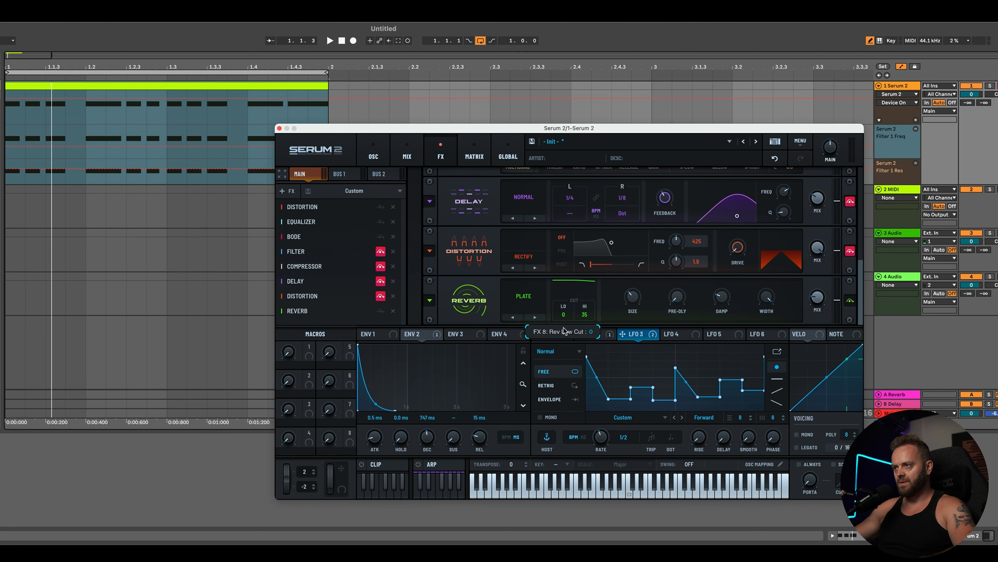
Step: Toggle the Compressor, Delay and Filter effects and move the Reverb above the Delay in the FX chain
{"action": "key", "text": "space"}
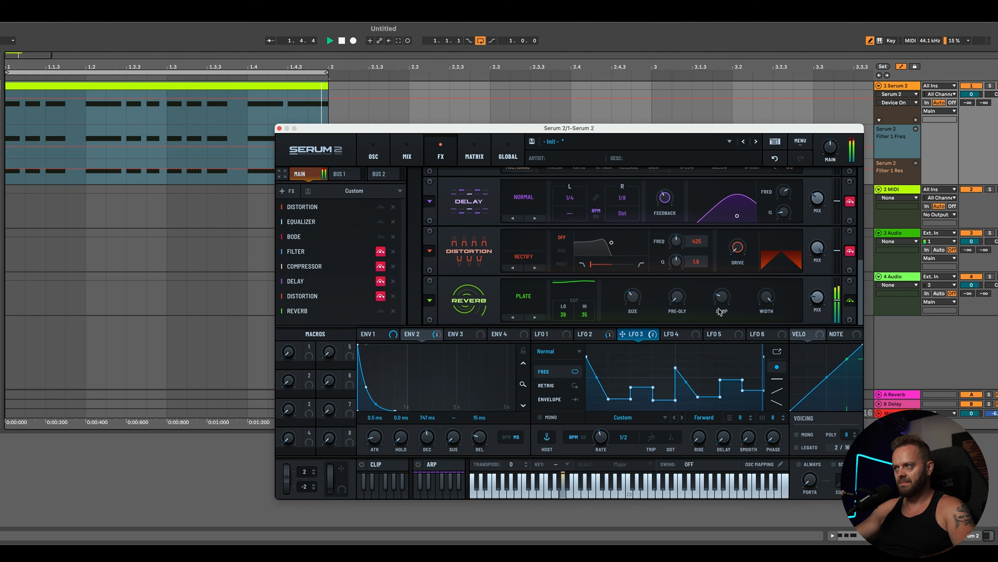
{"action": "mouse_move", "coordinate": [729, 295]}
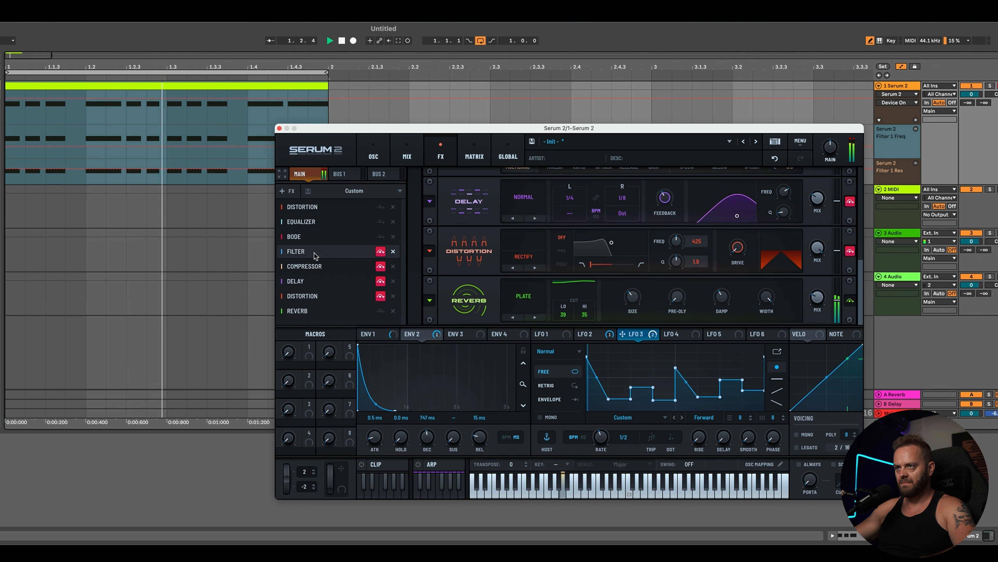
{"action": "left_click", "coordinate": [380, 268]}
{"action": "left_click", "coordinate": [380, 281]}
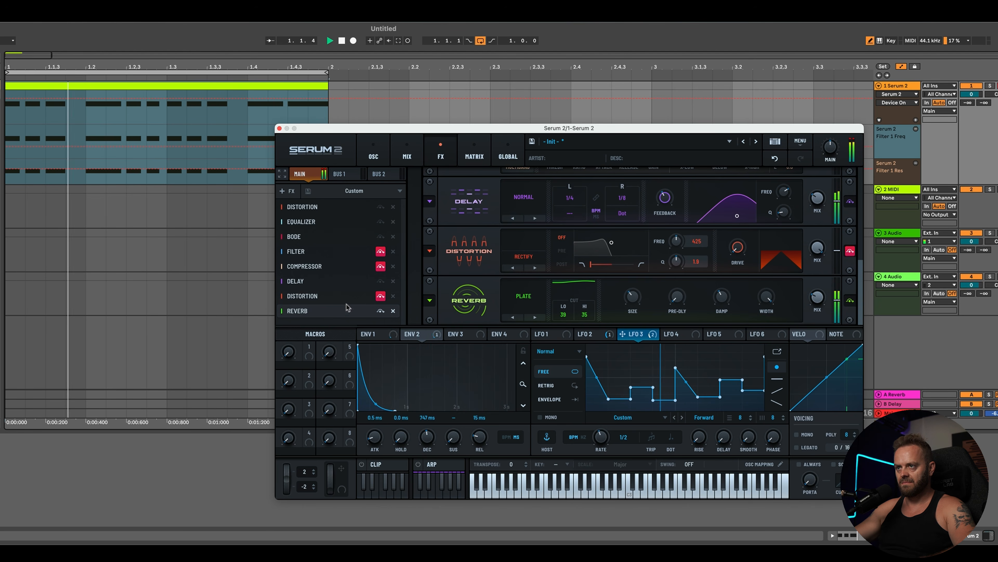
{"action": "left_click_drag", "start_coordinate": [341, 311], "coordinate": [341, 280]}
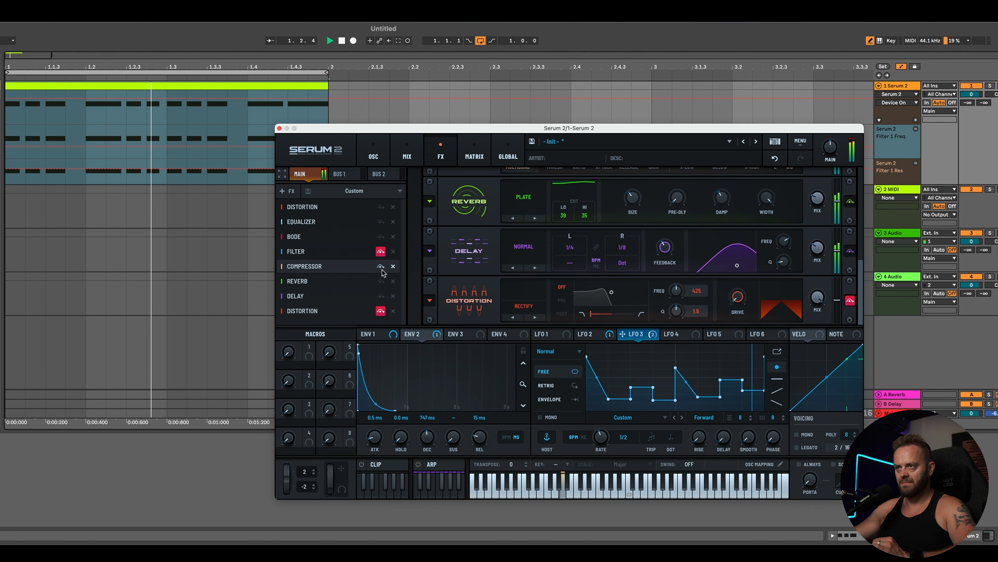
{"action": "left_click", "coordinate": [380, 252]}
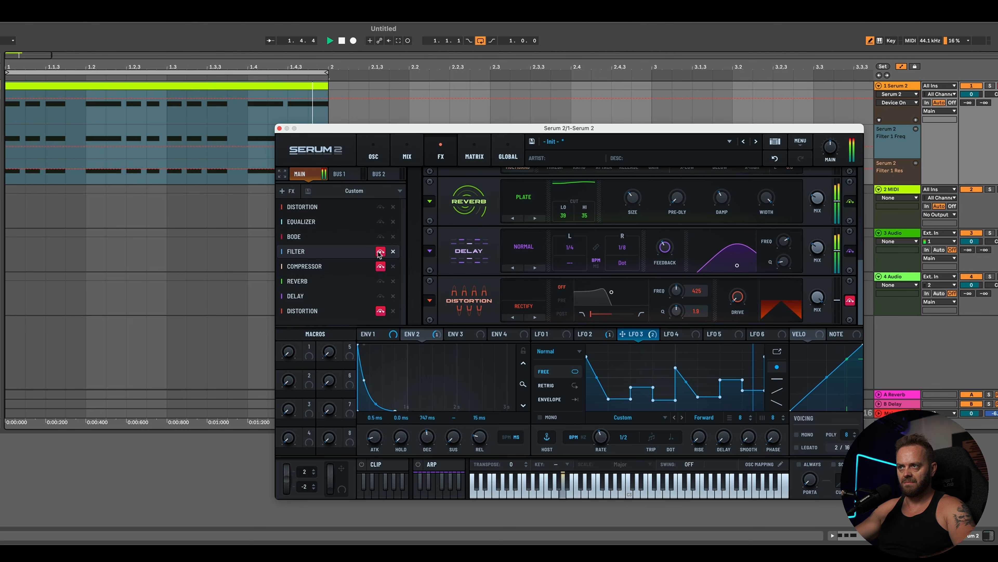
{"action": "key", "text": "space"}
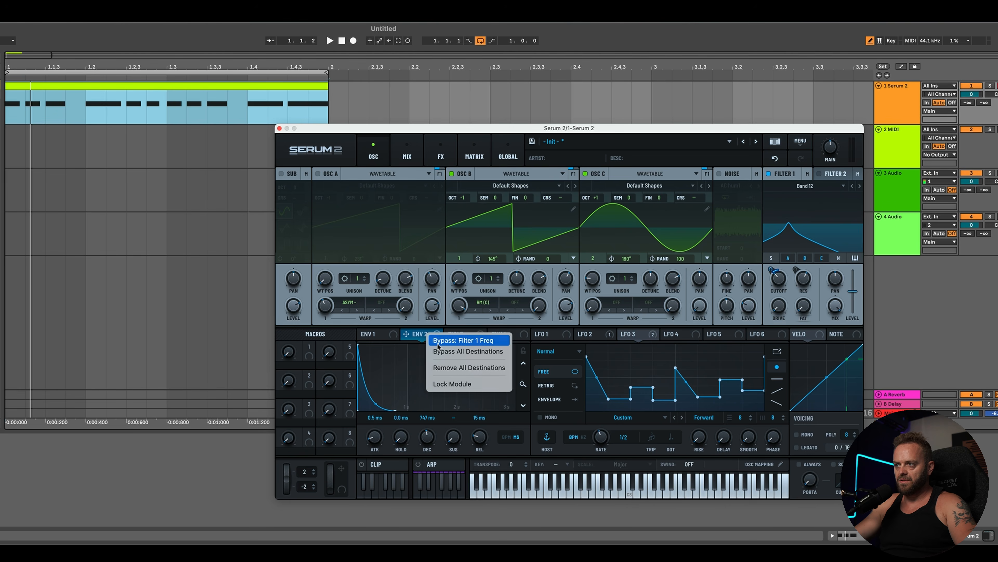
Step: Raise Filter 1's cutoff slightly while auditioning the riff
{"action": "left_click", "coordinate": [441, 344]}
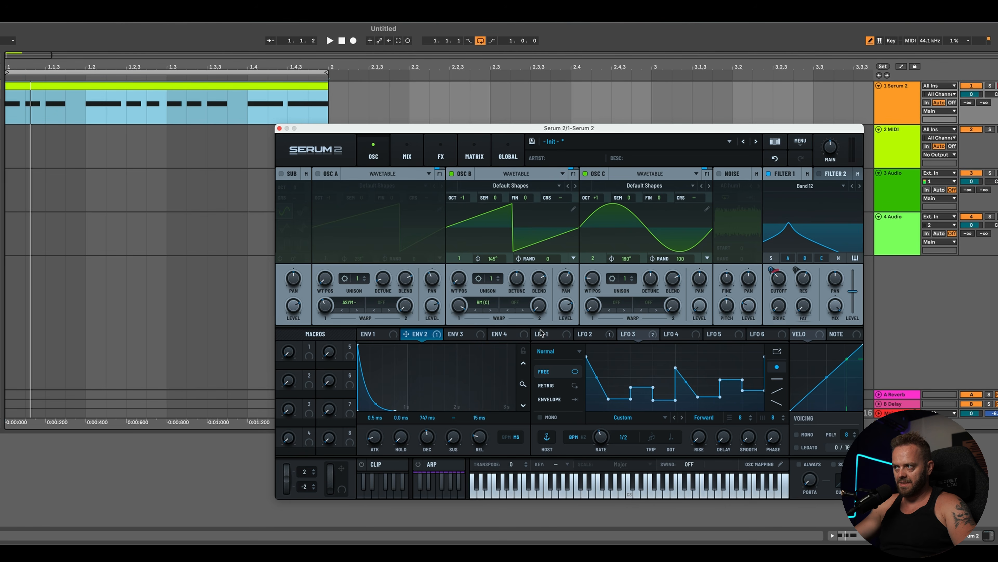
{"action": "key", "text": "space"}
{"action": "mouse_move", "coordinate": [782, 287]}
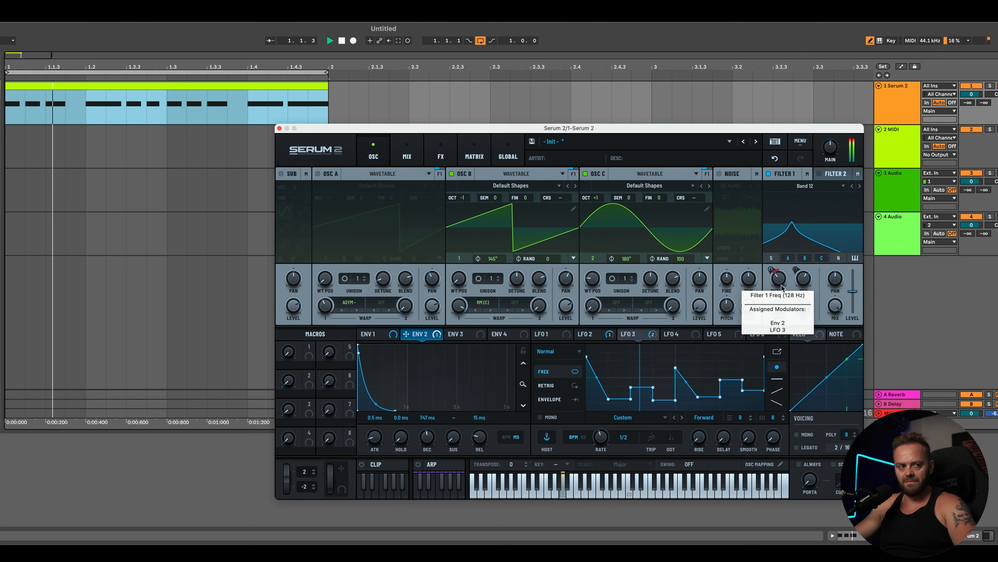
{"action": "mouse_move", "coordinate": [782, 287]}
{"action": "left_mouse_down"}
{"action": "mouse_move", "coordinate": [781, 262]}
{"action": "mouse_move", "coordinate": [776, 276]}
{"action": "left_mouse_up"}
{"action": "key", "text": "space"}
Step: Load the HalfBar Transform 2 rhythmic shape into LFO 3
{"action": "left_click", "coordinate": [630, 422]}
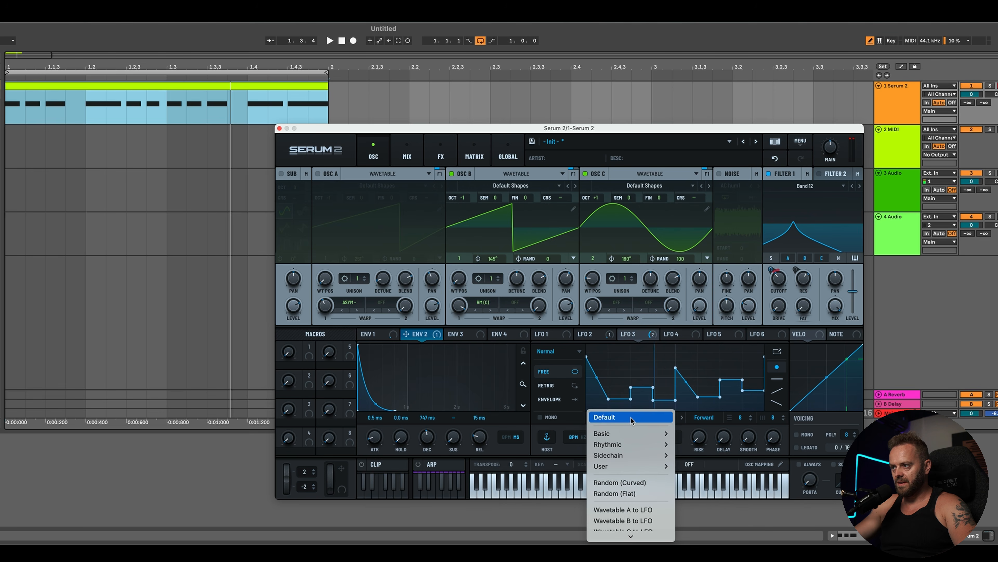
{"action": "mouse_move", "coordinate": [651, 450]}
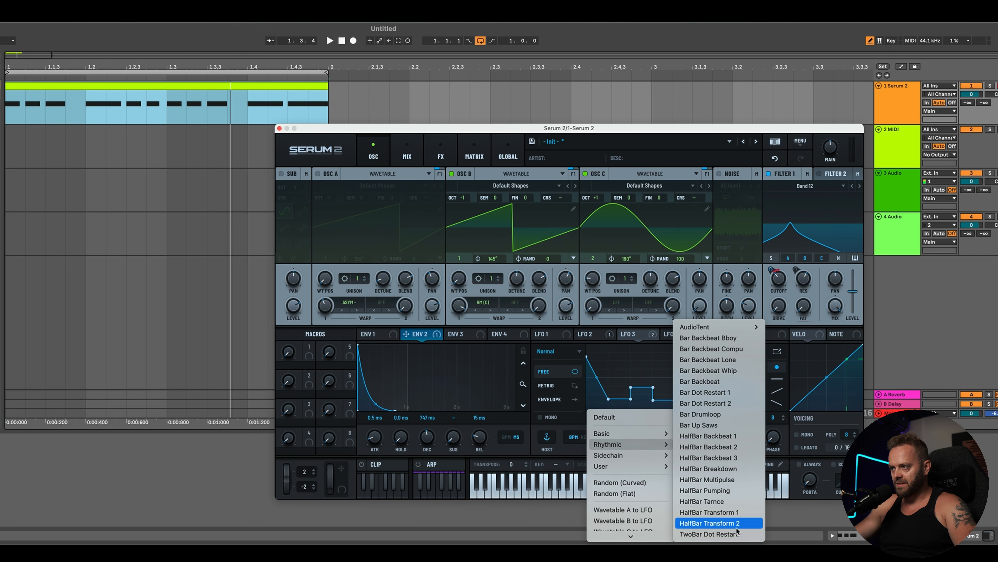
{"action": "left_click", "coordinate": [729, 523]}
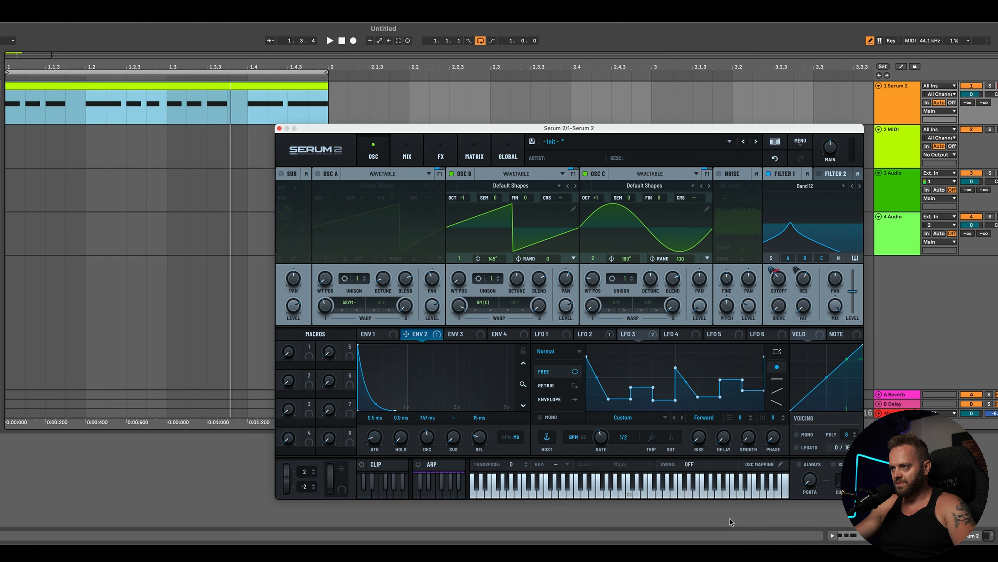
{"action": "key", "text": "space"}
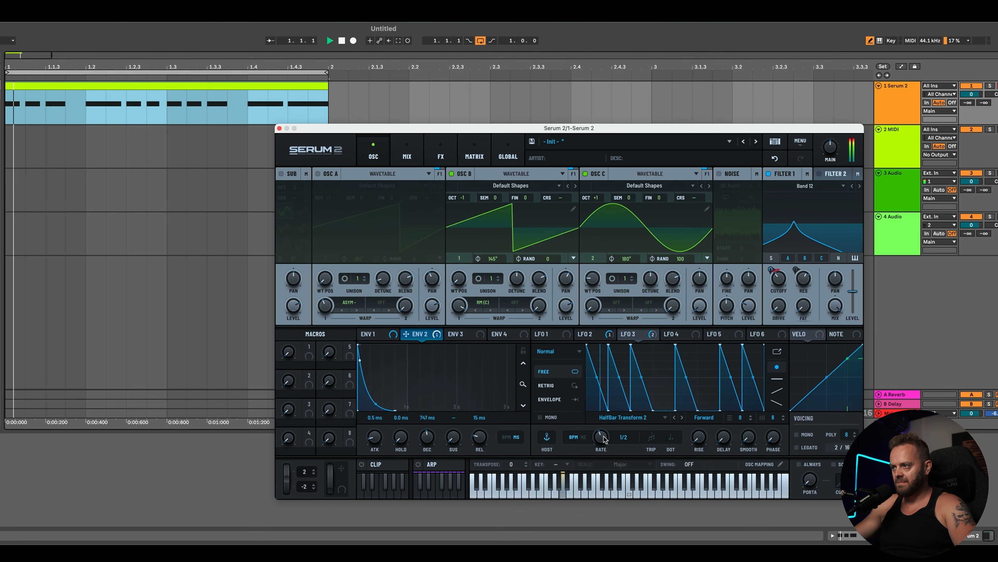
Step: Load the HalfBar Multipulse rhythmic shape into LFO 3 and set its rate to bar
{"action": "mouse_move", "coordinate": [603, 444]}
{"action": "left_mouse_down"}
{"action": "mouse_move", "coordinate": [609, 432]}
{"action": "mouse_move", "coordinate": [604, 453]}
{"action": "left_mouse_up"}
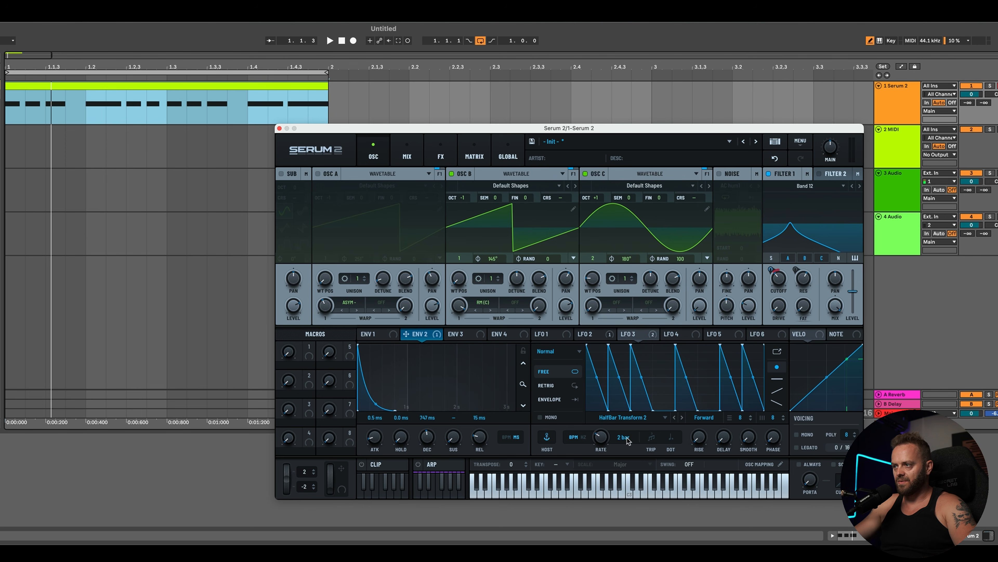
{"action": "left_click", "coordinate": [621, 418]}
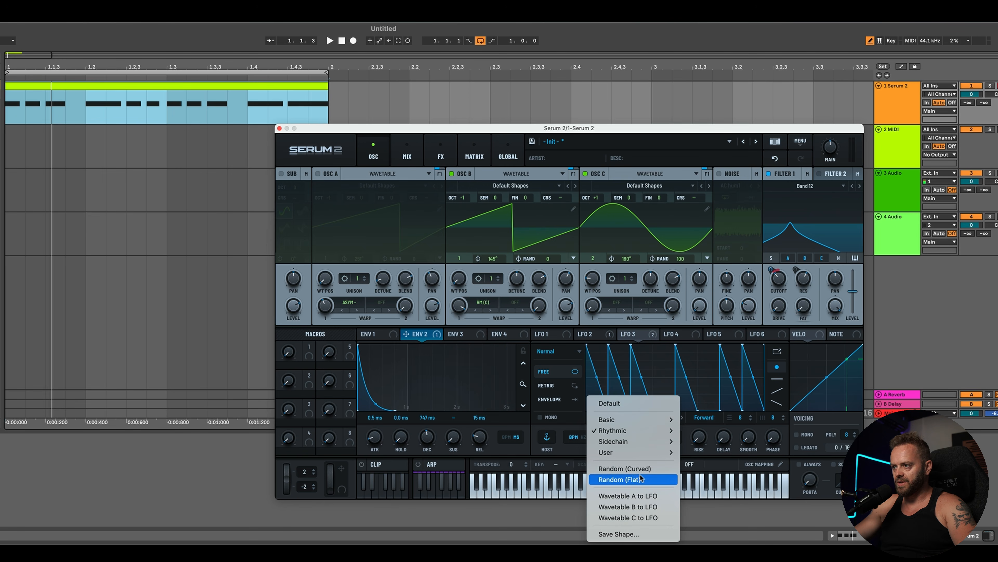
{"action": "mouse_move", "coordinate": [650, 452]}
{"action": "mouse_move", "coordinate": [645, 430]}
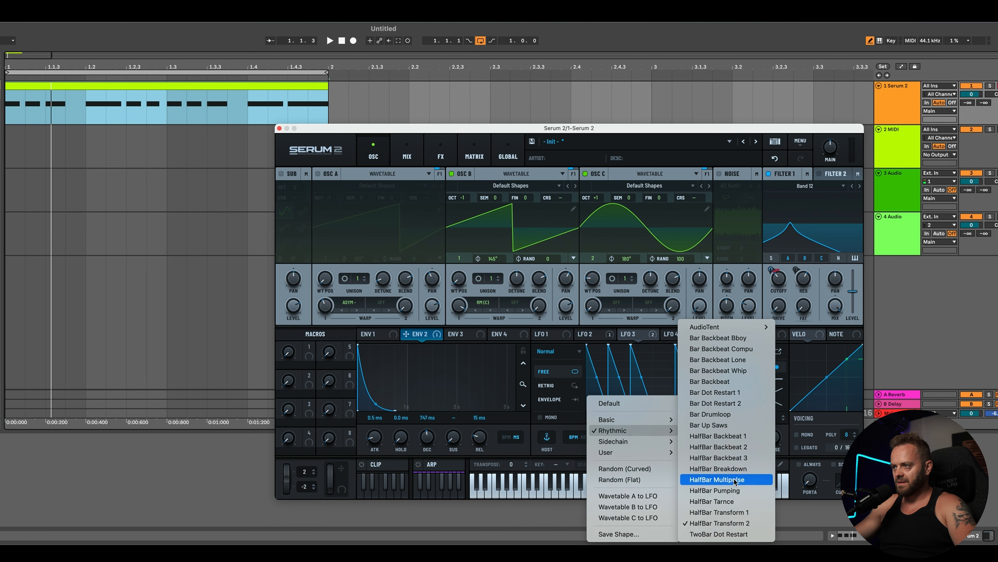
{"action": "left_click", "coordinate": [733, 480]}
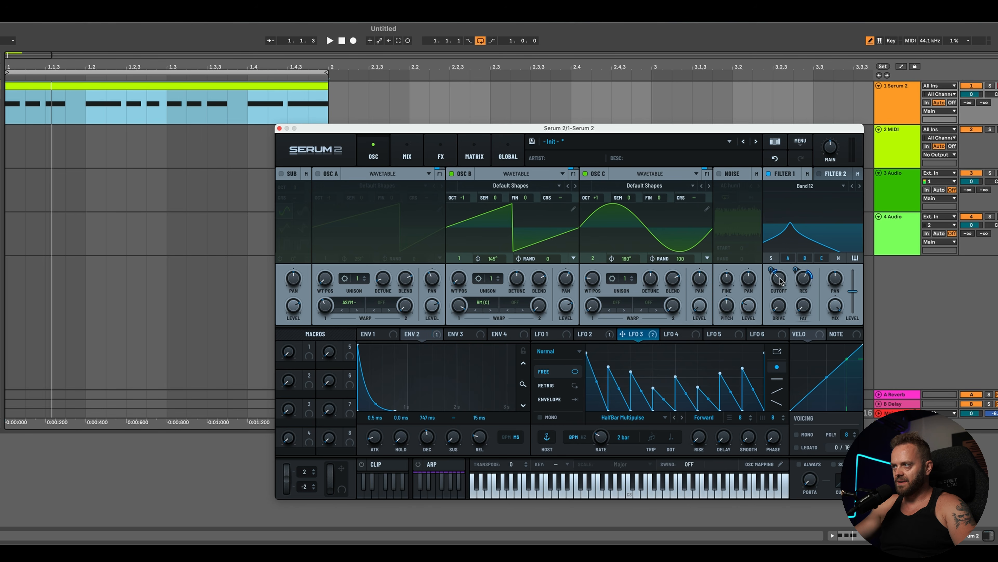
{"action": "key", "text": "space"}
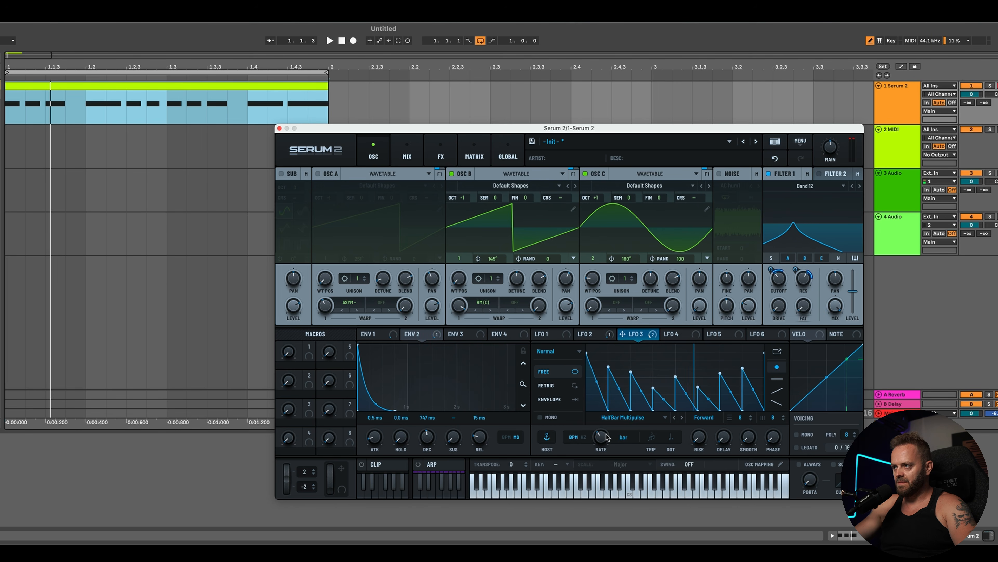
{"action": "key", "text": "space"}
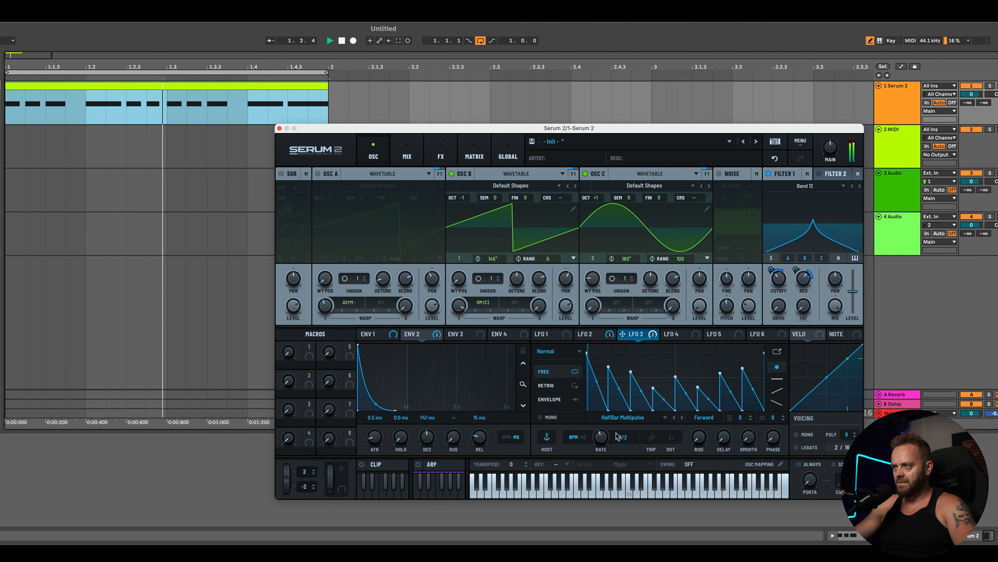
{"action": "left_click_drag", "start_coordinate": [606, 439], "coordinate": [604, 446]}
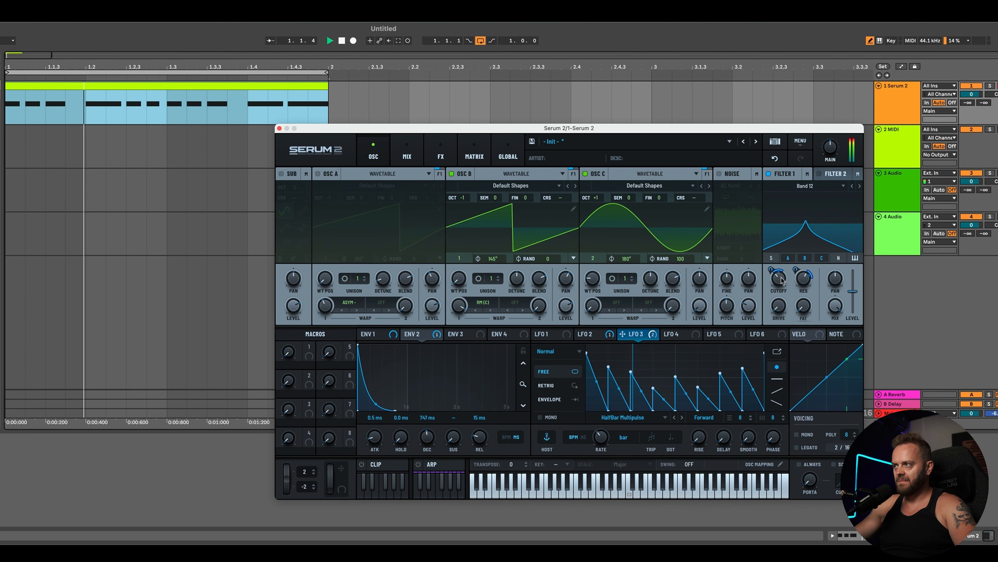
Step: Lower the filter cutoff and switch the filter type to HP 12
{"action": "mouse_move", "coordinate": [779, 285]}
{"action": "left_click_drag", "start_coordinate": [779, 285], "coordinate": [781, 299]}
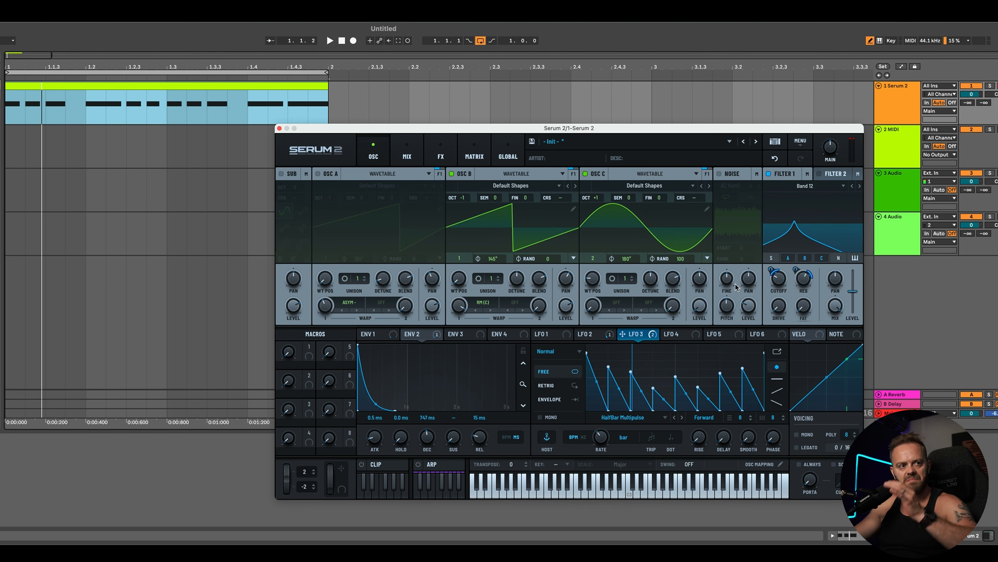
{"action": "left_click", "coordinate": [860, 186]}
{"action": "left_click", "coordinate": [861, 187]}
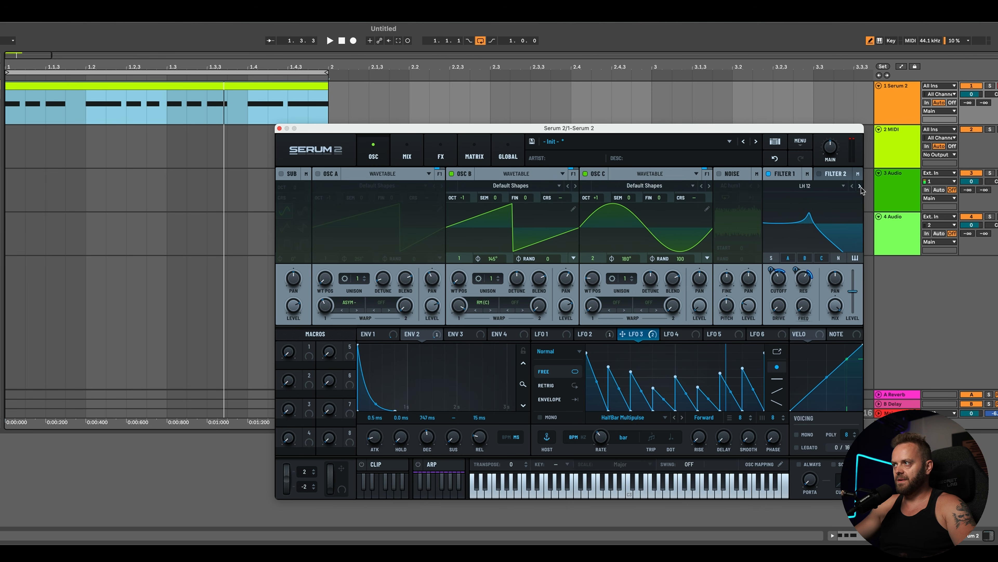
{"action": "left_click", "coordinate": [861, 187]}
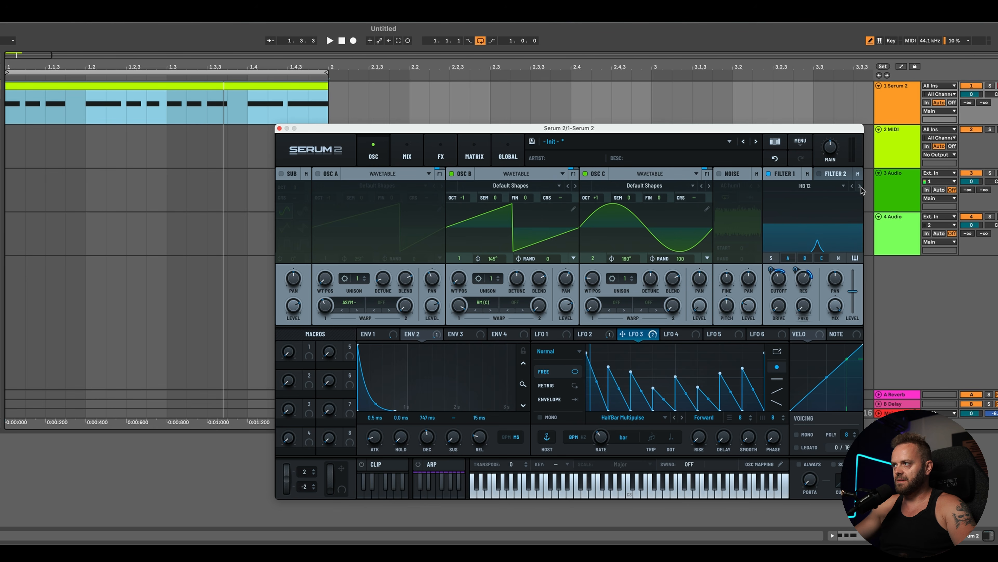
{"action": "left_click", "coordinate": [861, 186]}
Step: Nudge the filter cutoff up while auditioning the riff
{"action": "key", "text": "space"}
{"action": "key", "text": "space"}
{"action": "key", "text": "space"}
{"action": "mouse_move", "coordinate": [778, 280]}
{"action": "left_mouse_down"}
{"action": "mouse_move", "coordinate": [778, 268]}
{"action": "mouse_move", "coordinate": [780, 286]}
{"action": "mouse_move", "coordinate": [802, 293]}
{"action": "mouse_move", "coordinate": [803, 282]}
{"action": "mouse_move", "coordinate": [779, 275]}
{"action": "left_mouse_up"}
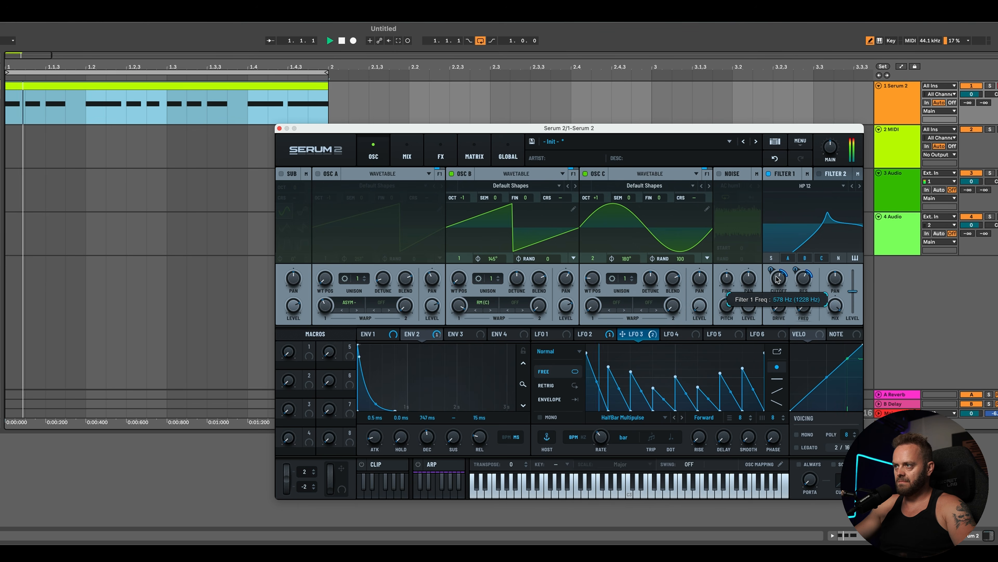
Step: Remove all of LFO 3's modulation destinations and raise the filter cutoff slightly
{"action": "left_click", "coordinate": [653, 334]}
{"action": "left_click", "coordinate": [667, 376]}
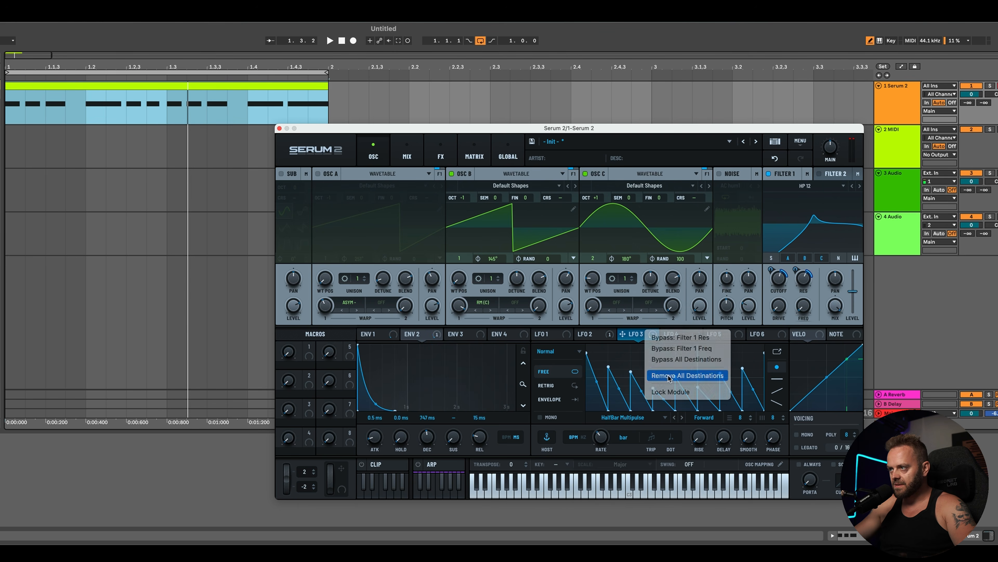
{"action": "mouse_move", "coordinate": [780, 277]}
{"action": "left_mouse_down"}
{"action": "mouse_move", "coordinate": [780, 291]}
{"action": "mouse_move", "coordinate": [807, 275]}
{"action": "mouse_move", "coordinate": [781, 270]}
{"action": "left_mouse_up"}
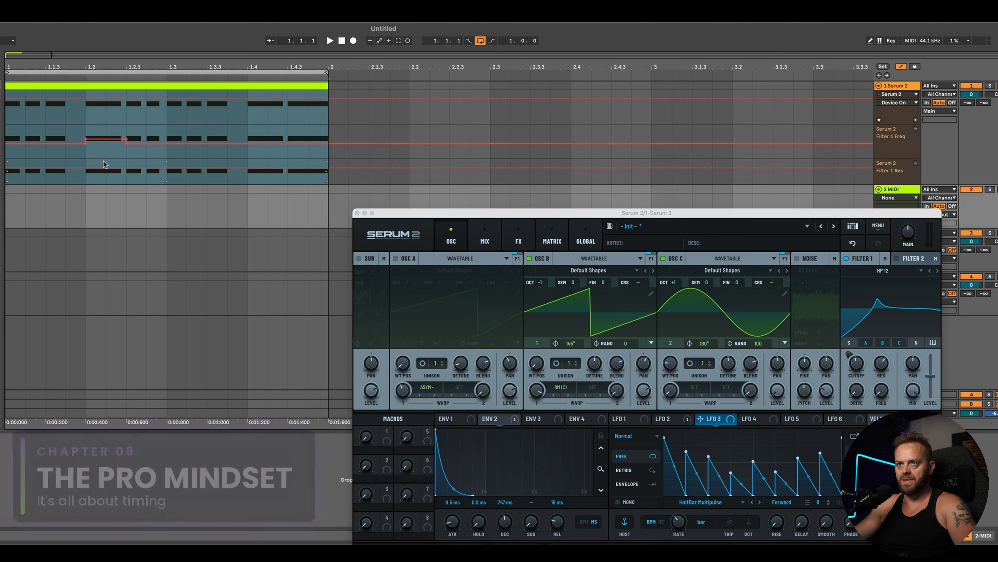
Step: Draw stepped Filter 1 Freq automation in the clip's automation lane
{"action": "left_click_drag", "start_coordinate": [88, 152], "coordinate": [125, 152]}
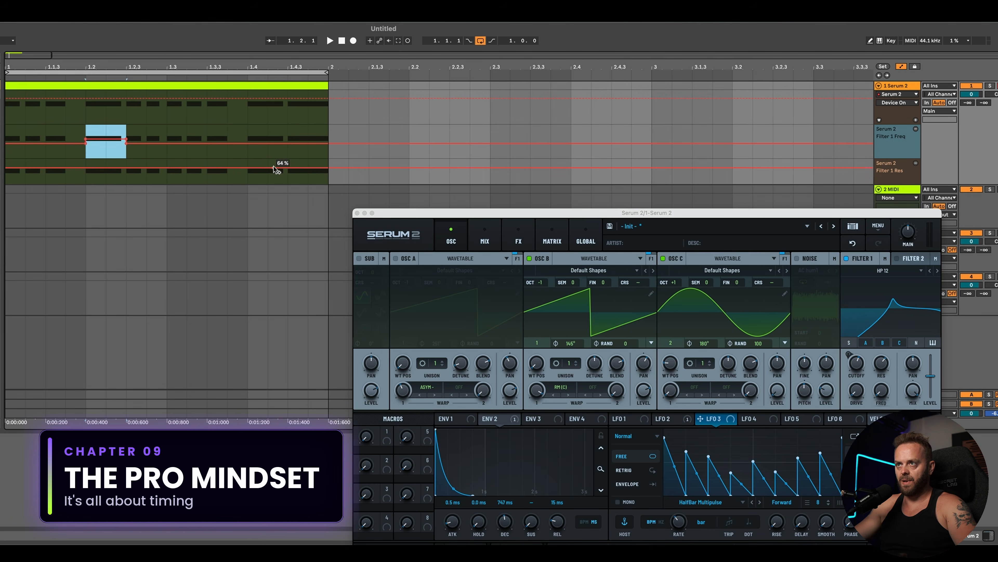
{"action": "left_click", "coordinate": [187, 163]}
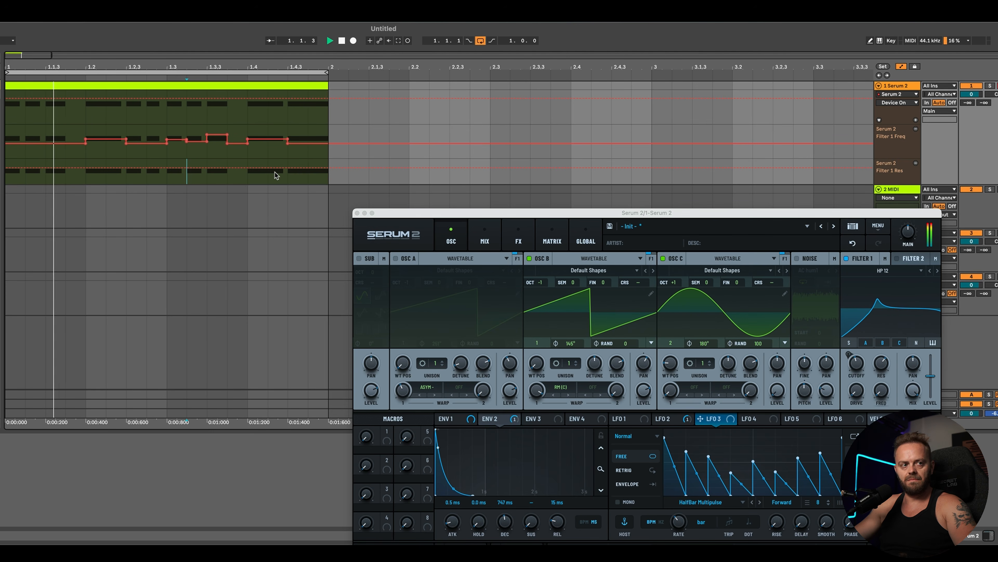
Step: Move a late Filter 1 Freq automation breakpoint higher while auditioning the riff
{"action": "key", "text": "space"}
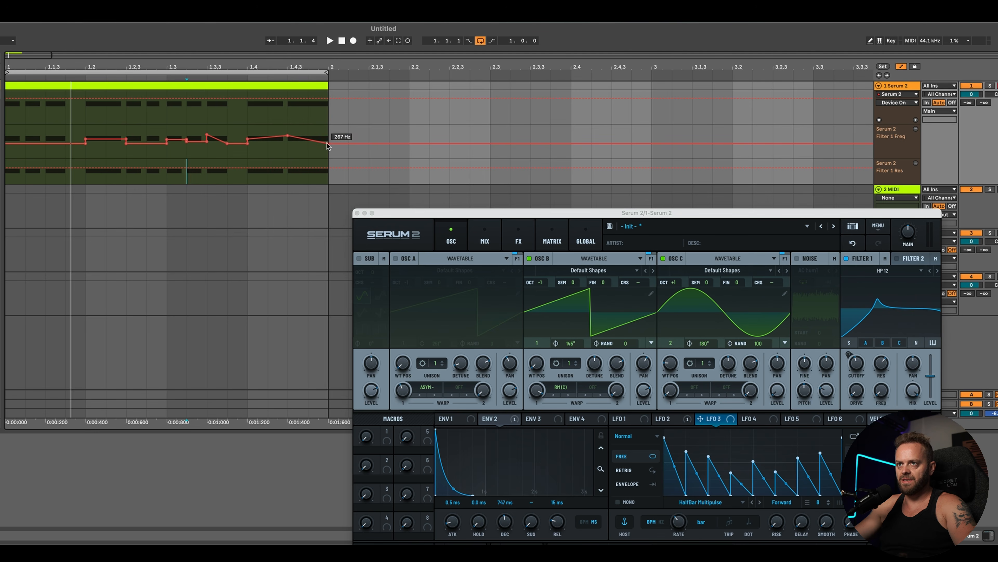
{"action": "key", "text": "space"}
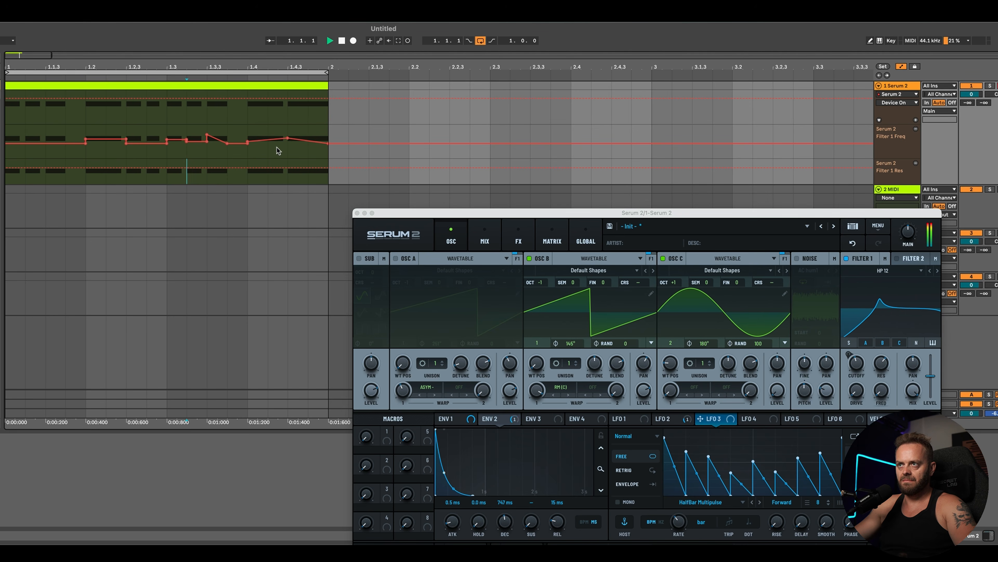
{"action": "left_click_drag", "start_coordinate": [261, 145], "coordinate": [288, 141]}
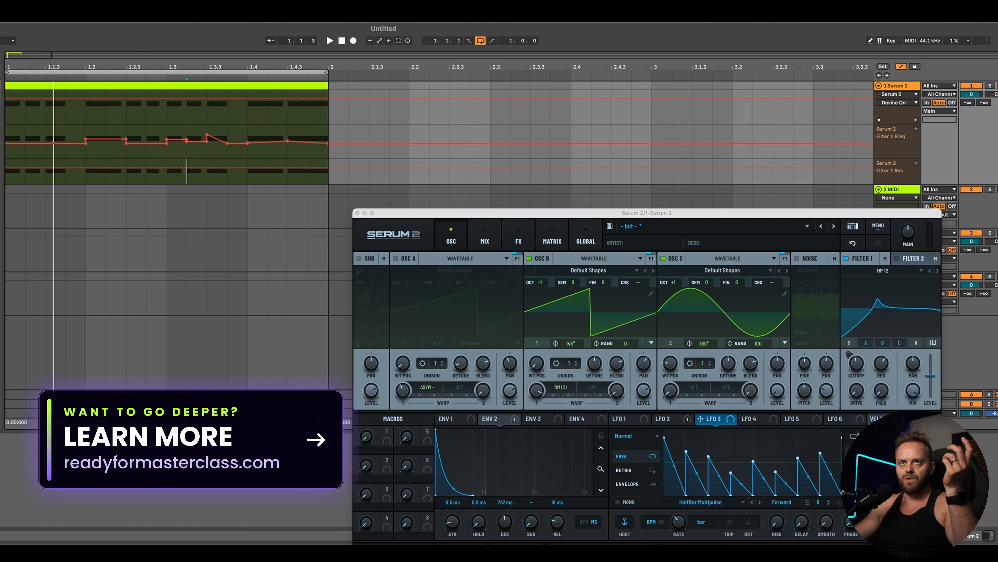
Step: Look through Serum's Mix and FX pages, select the clip, and close the Serum window
{"action": "left_click", "coordinate": [487, 242]}
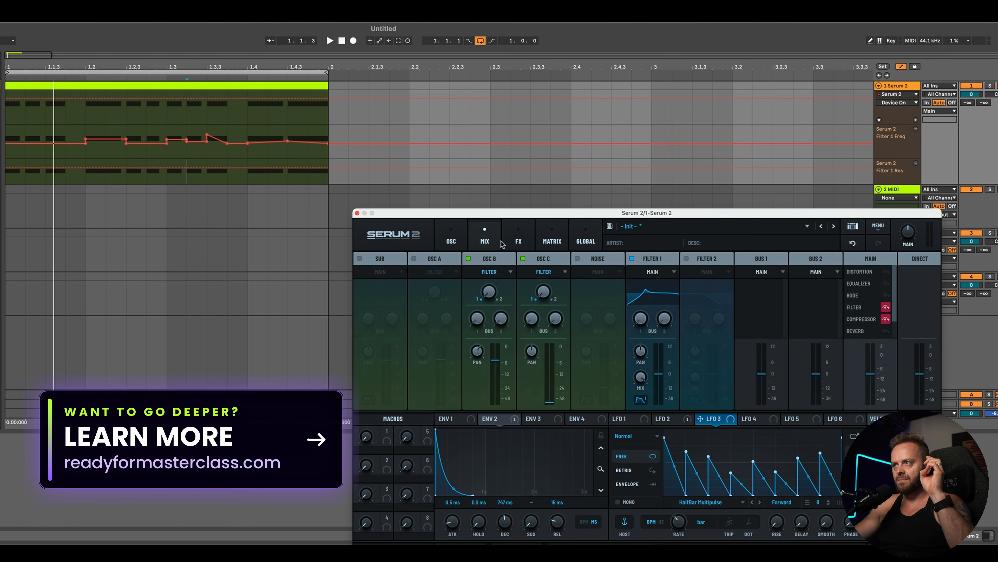
{"action": "left_click", "coordinate": [517, 241]}
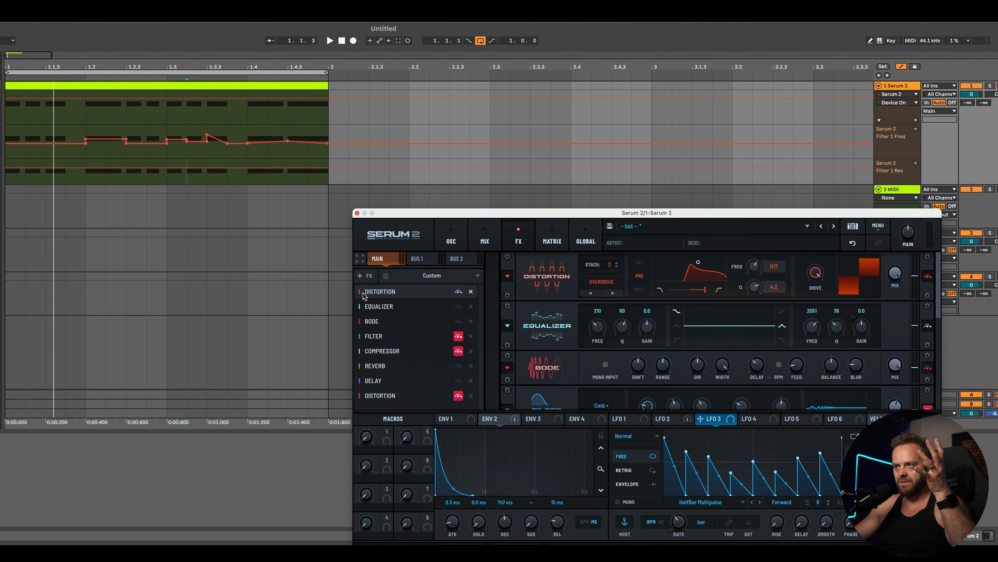
{"action": "left_click", "coordinate": [26, 86]}
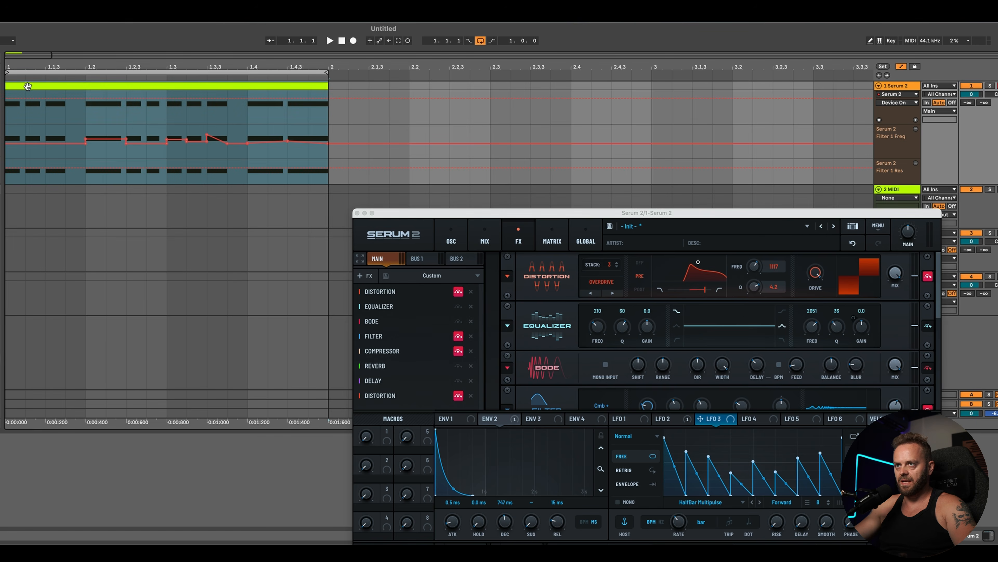
{"action": "key", "text": "space"}
{"action": "left_click", "coordinate": [357, 213]}
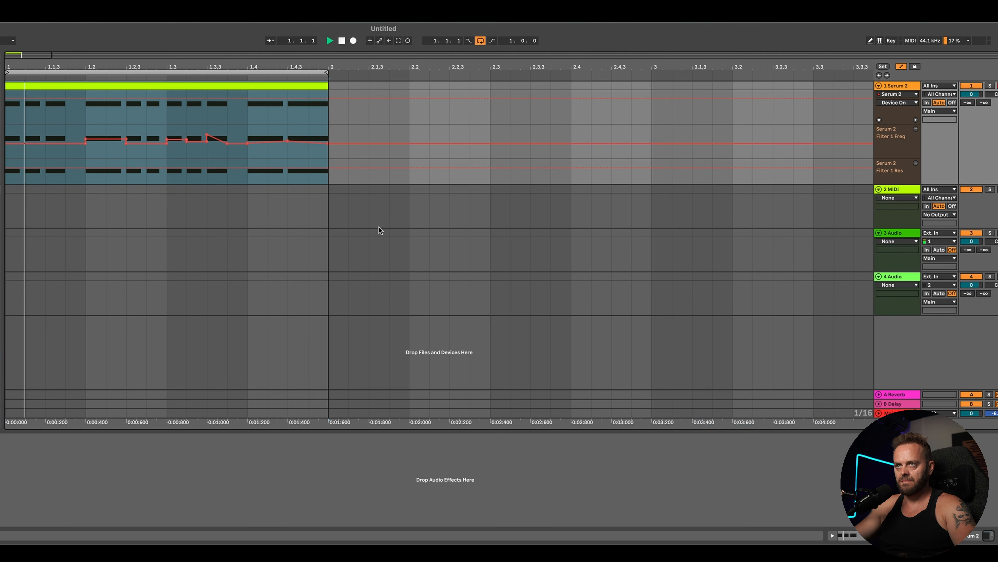
Step: Toggle the Bode effect in Serum's FX rack while auditioning the riff
{"action": "key", "text": "space"}
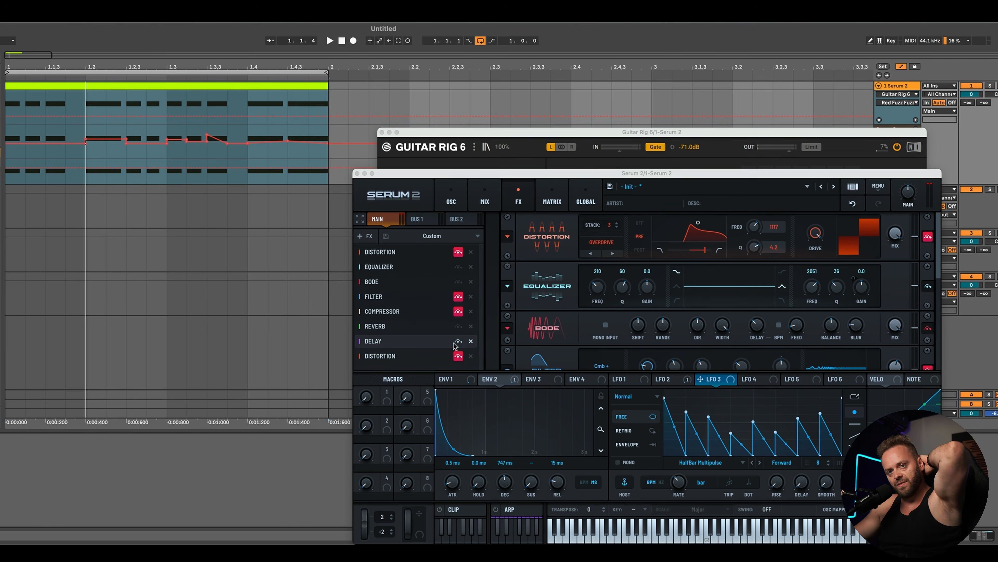
{"action": "left_click", "coordinate": [459, 282]}
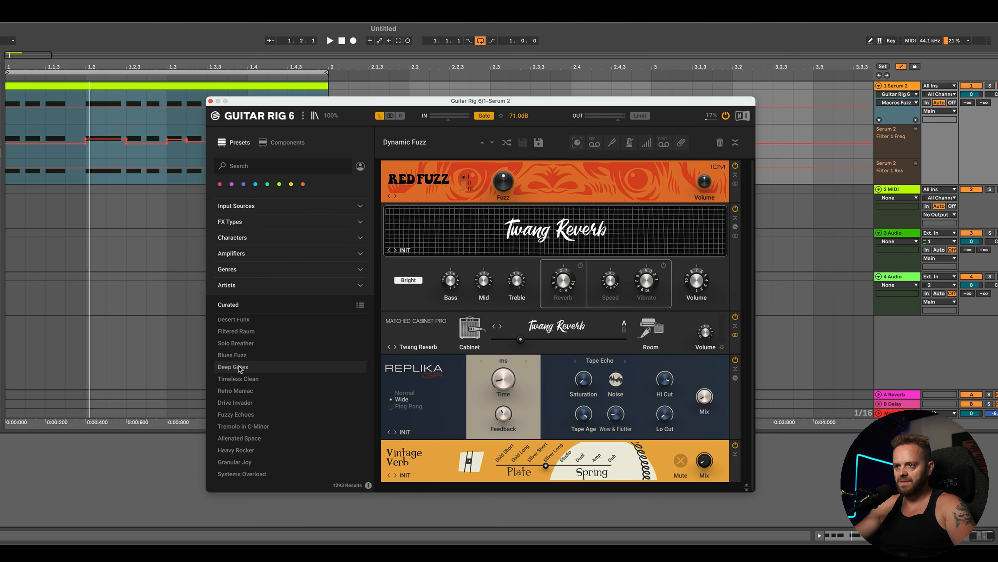
Step: Load the Red Acid preset in Guitar Rig 6 and move its window aside
{"action": "scroll", "coordinate": [239, 366], "scroll_direction": "up", "scroll_amount": 2}
{"action": "left_click", "coordinate": [236, 340]}
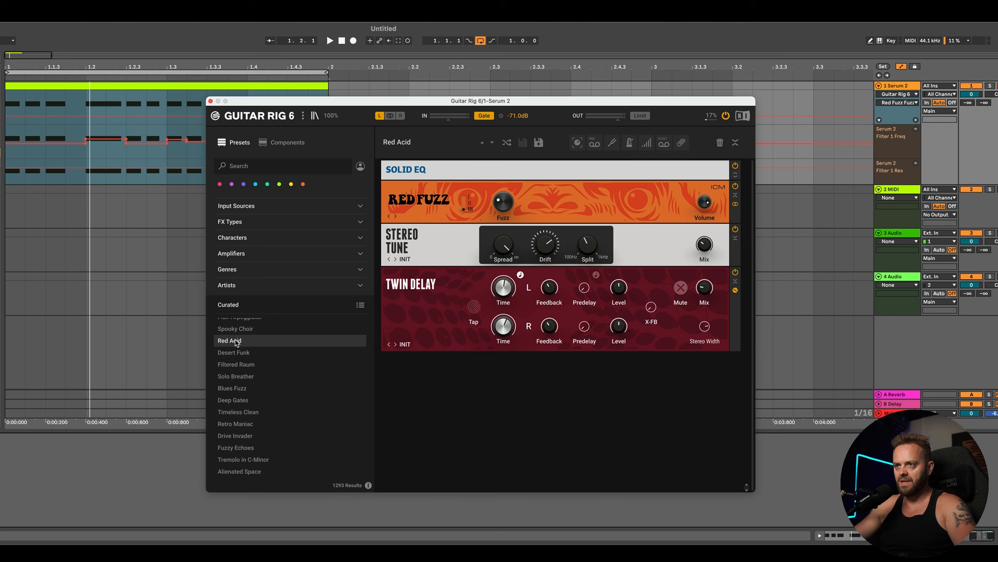
{"action": "key", "text": "space"}
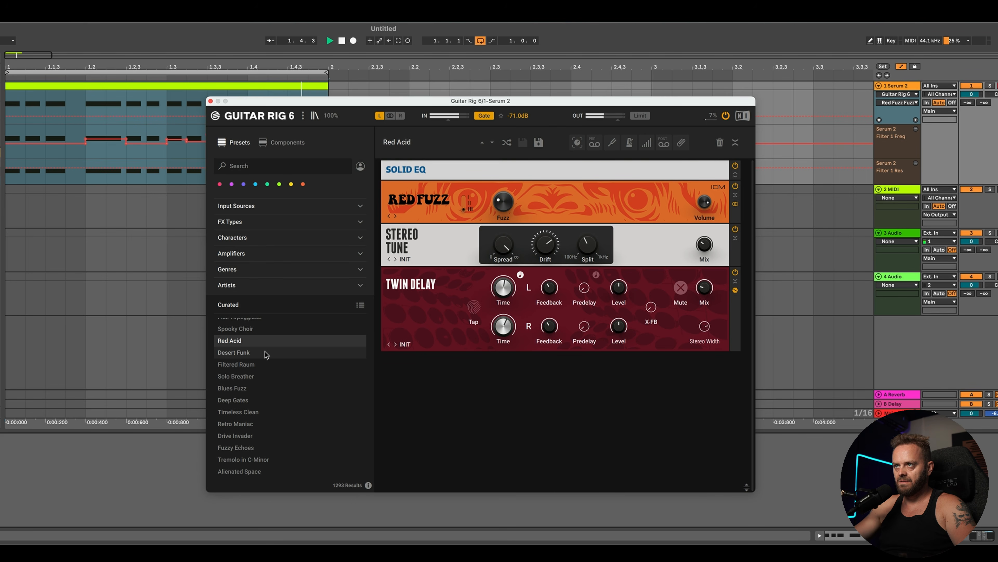
{"action": "left_click_drag", "start_coordinate": [237, 103], "coordinate": [408, 135]}
Step: Audition the Atmo Rotator and Acid Dolphins presets in Guitar Rig, then load Acid Screamer
{"action": "scroll", "coordinate": [433, 432], "scroll_direction": "down", "scroll_amount": 5}
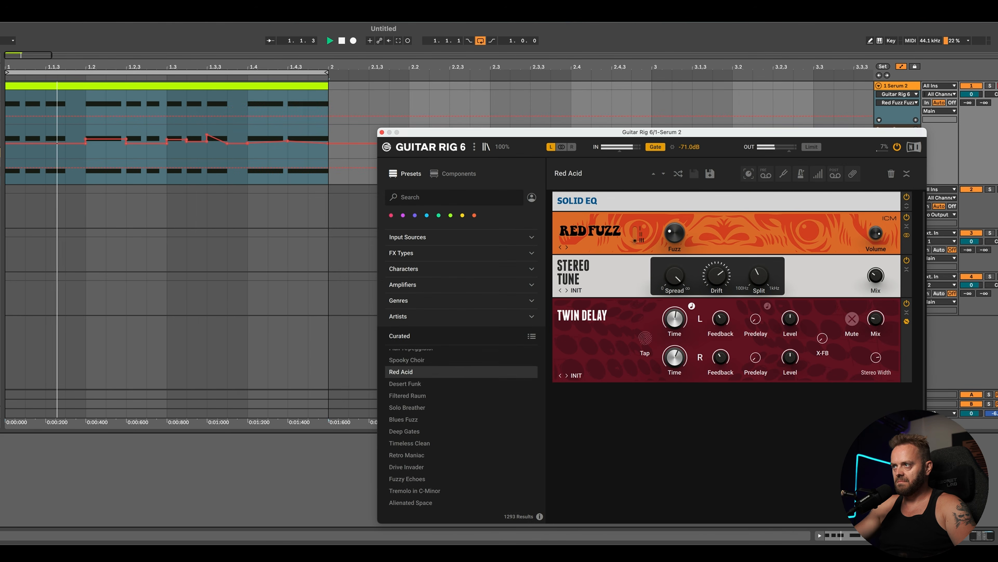
{"action": "left_click", "coordinate": [411, 474]}
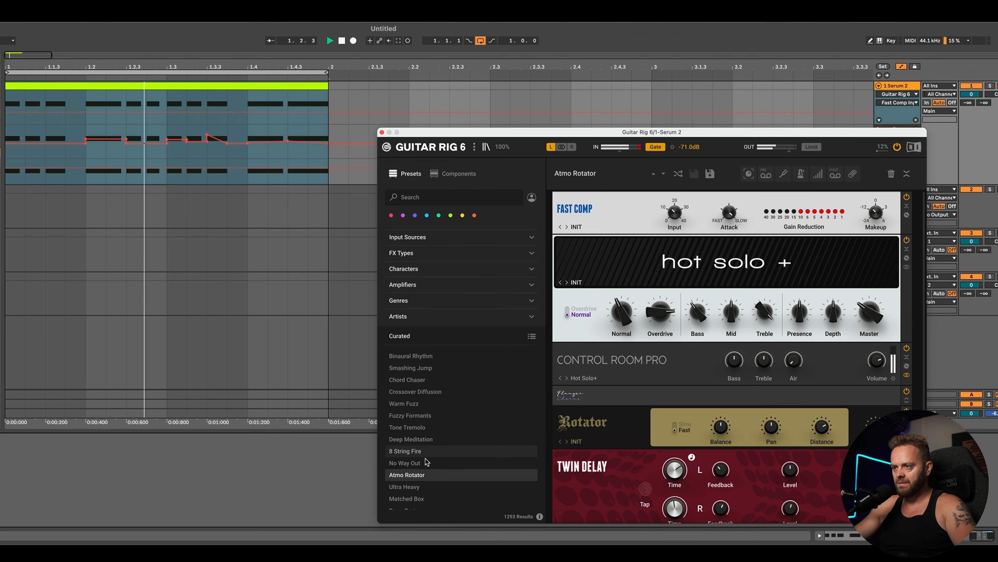
{"action": "scroll", "coordinate": [421, 461], "scroll_direction": "down", "scroll_amount": 5}
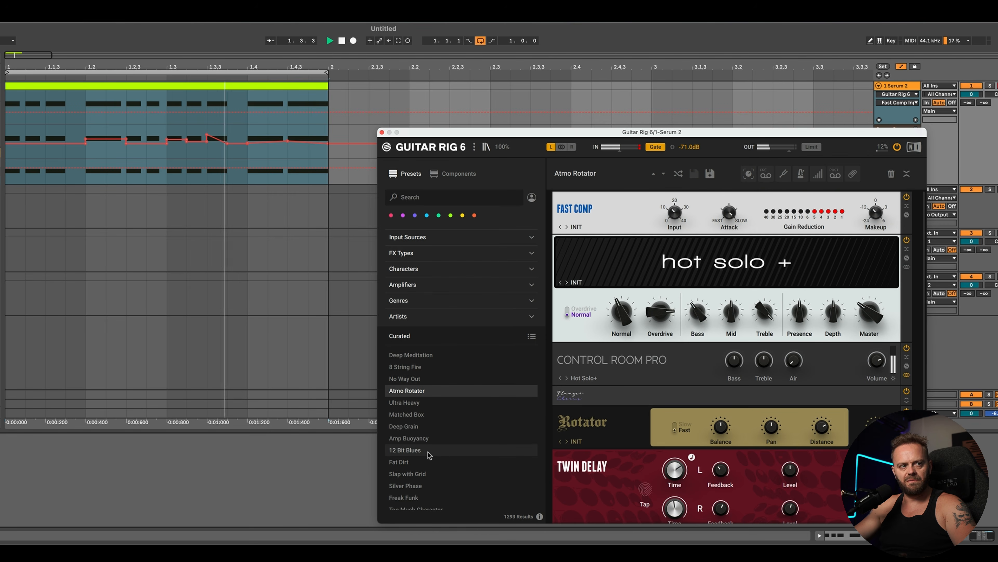
{"action": "scroll", "coordinate": [429, 460], "scroll_direction": "down", "scroll_amount": 8}
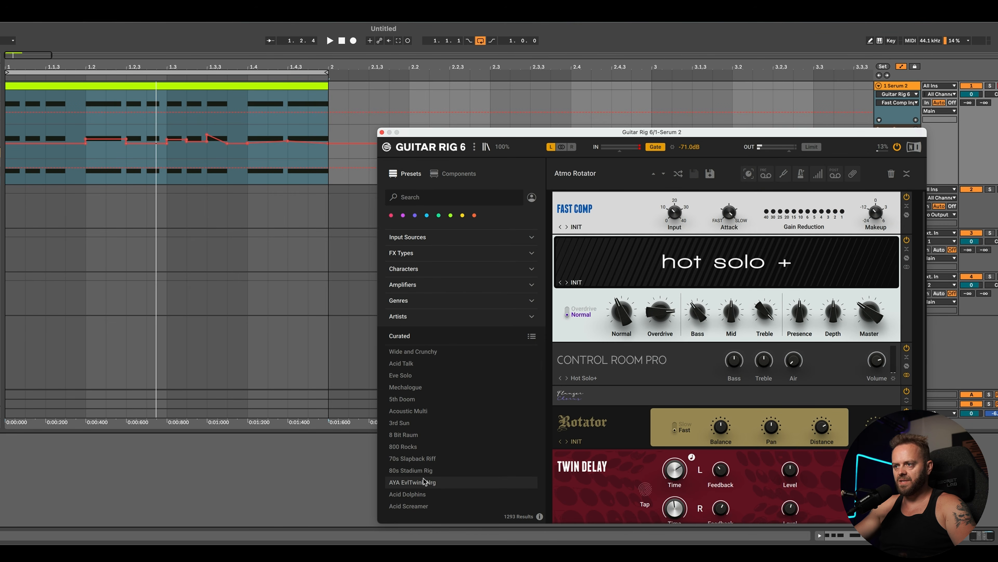
{"action": "left_click", "coordinate": [423, 494]}
{"action": "scroll", "coordinate": [458, 464], "scroll_direction": "down", "scroll_amount": 2}
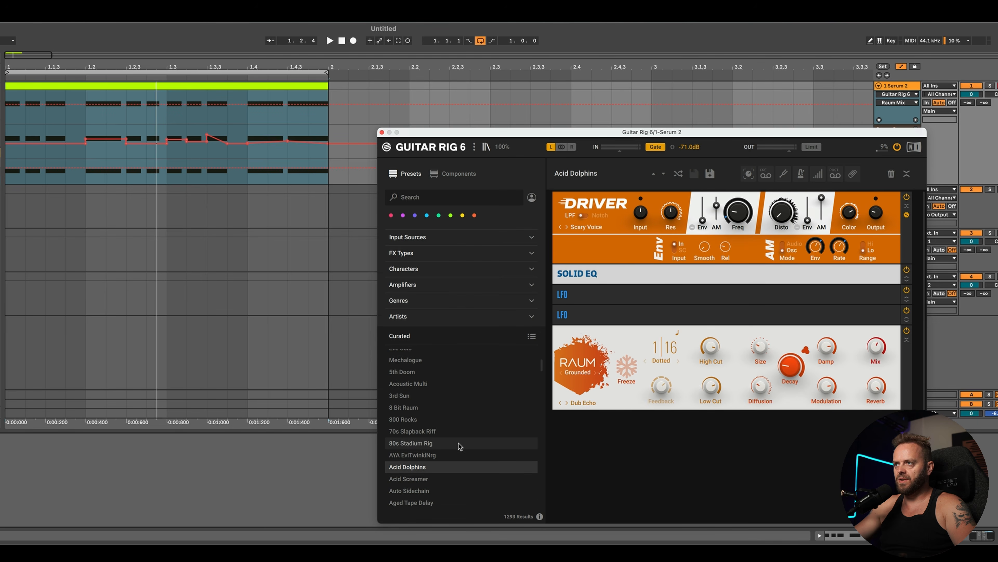
{"action": "key", "text": "space"}
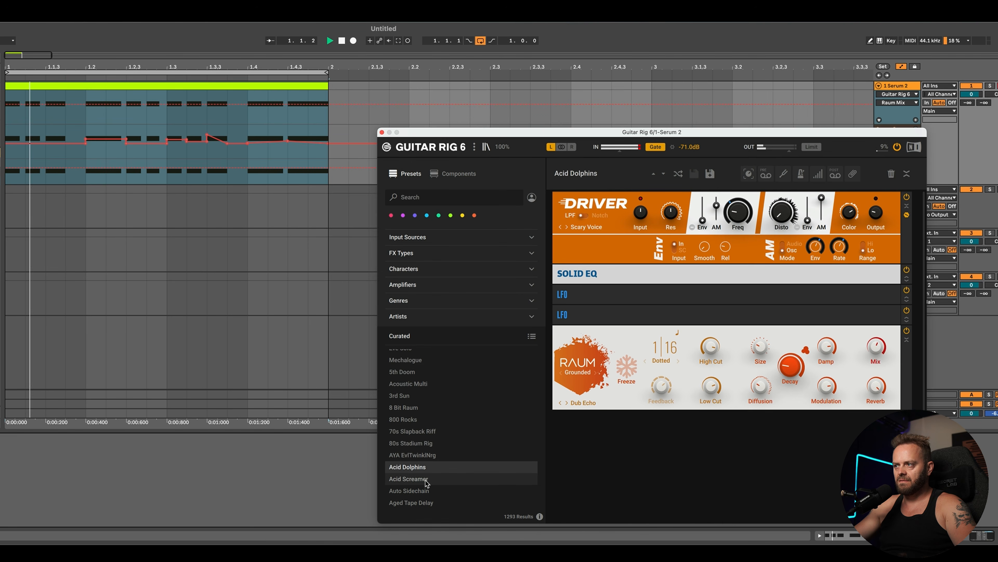
{"action": "left_click", "coordinate": [452, 478]}
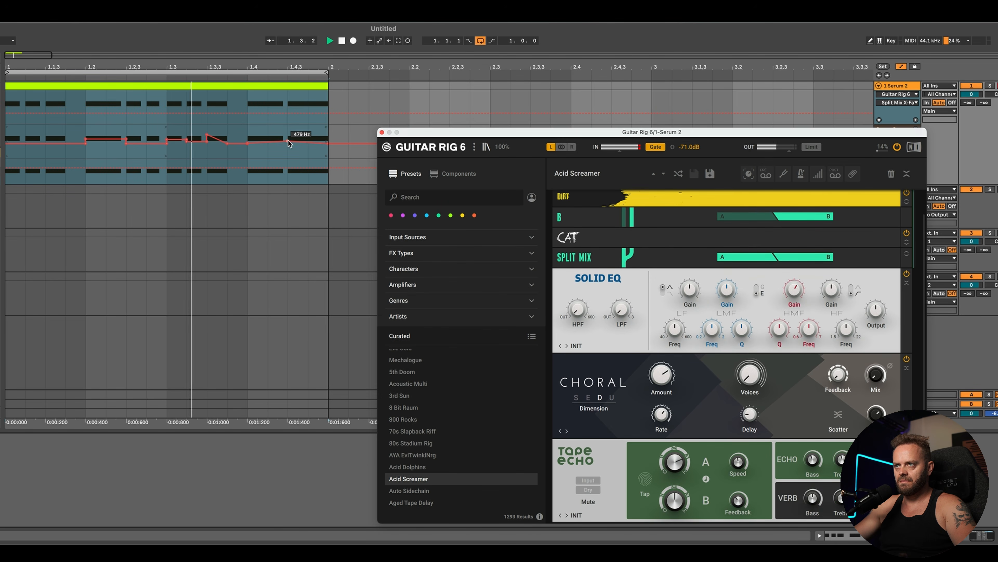
Step: Lower the last Filter 1 Freq automation breakpoint slightly and select across the automation lane
{"action": "left_click_drag", "start_coordinate": [289, 144], "coordinate": [288, 149]}
{"action": "key", "text": "space"}
{"action": "left_click_drag", "start_coordinate": [348, 153], "coordinate": [6, 151]}
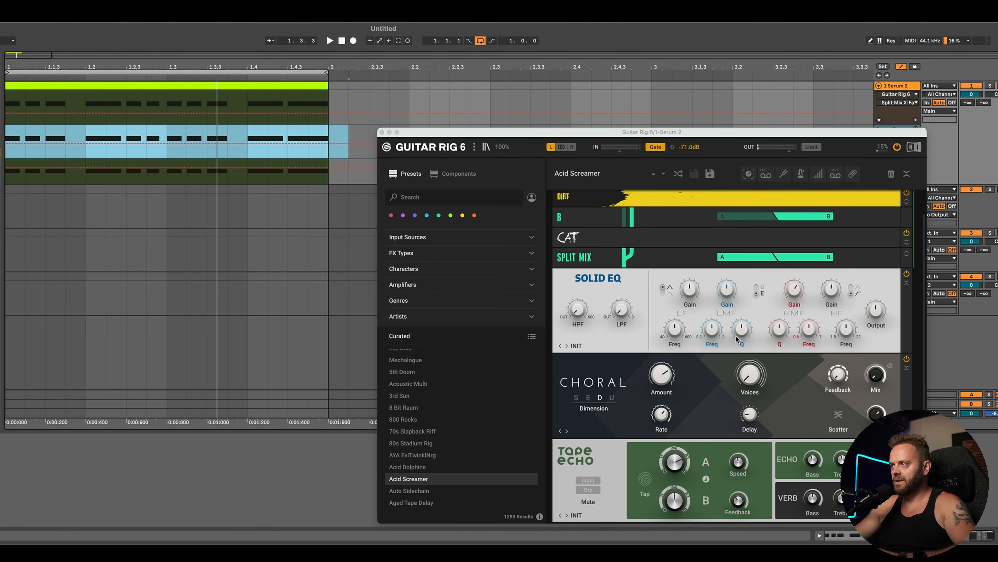
Step: Boost the Solid EQ high-band gain in the Guitar Rig chain
{"action": "left_click", "coordinate": [831, 288]}
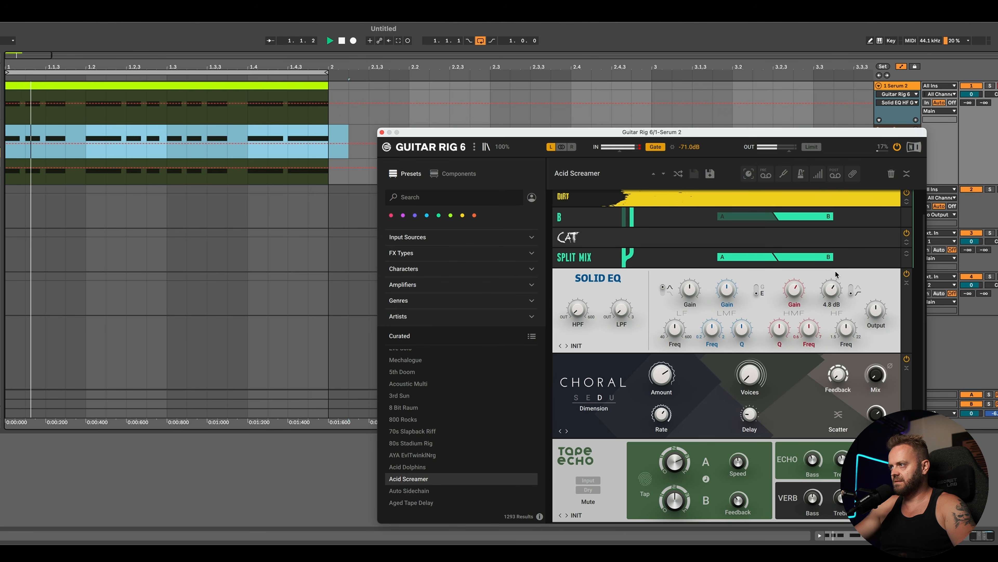
{"action": "left_click_drag", "start_coordinate": [837, 274], "coordinate": [842, 256]}
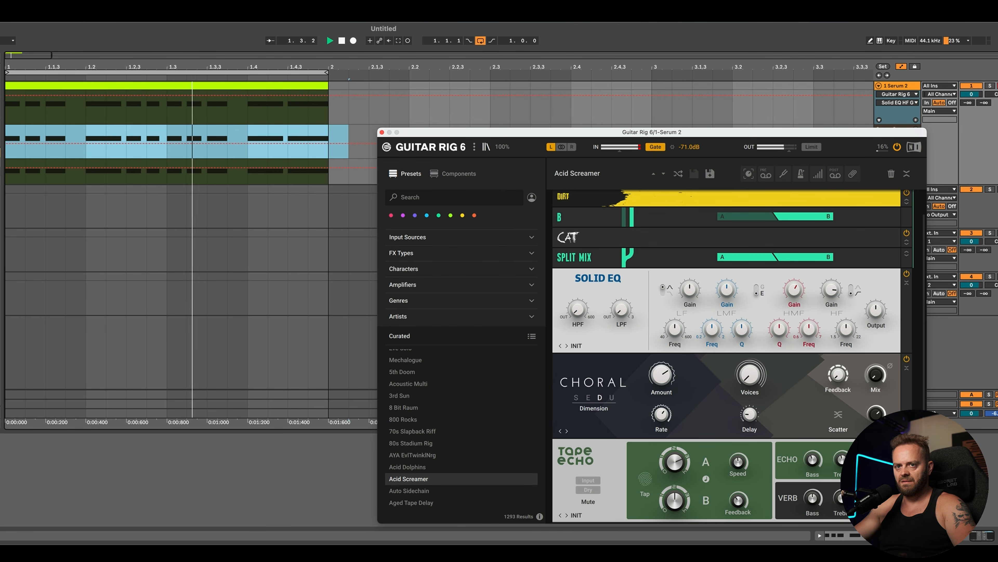
Step: Bring Serum forward and bypass the first Distortion effect in its FX rack
{"action": "left_click", "coordinate": [2, 441]}
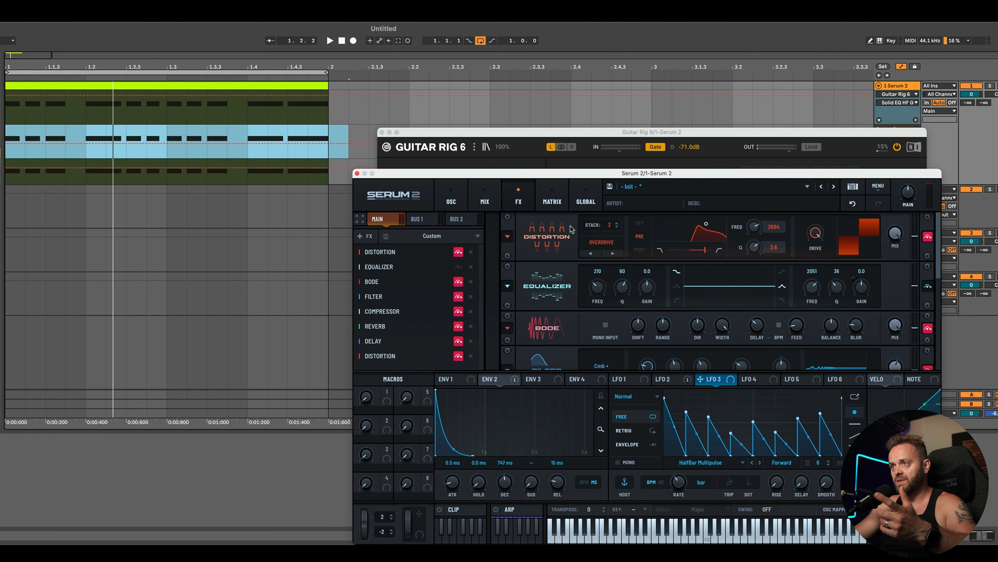
{"action": "left_click", "coordinate": [458, 252]}
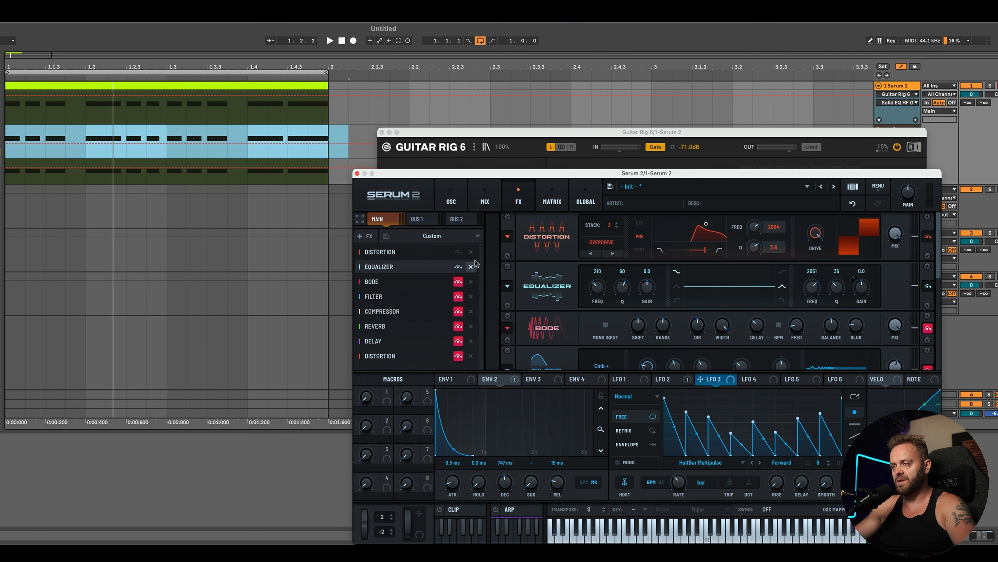
{"action": "key", "text": "space"}
Step: Reshape the Distortion's filter to about 1702 Hz with Q 2.0 and set its mix to 62%
{"action": "left_click_drag", "start_coordinate": [711, 227], "coordinate": [693, 228]}
{"action": "left_click_drag", "start_coordinate": [889, 237], "coordinate": [887, 274]}
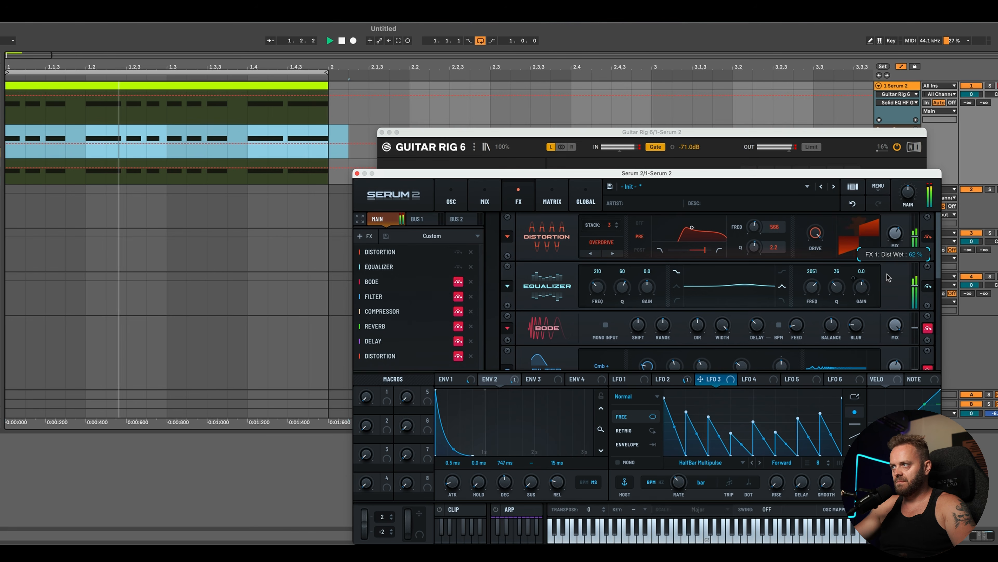
{"action": "left_click_drag", "start_coordinate": [692, 227], "coordinate": [703, 232]}
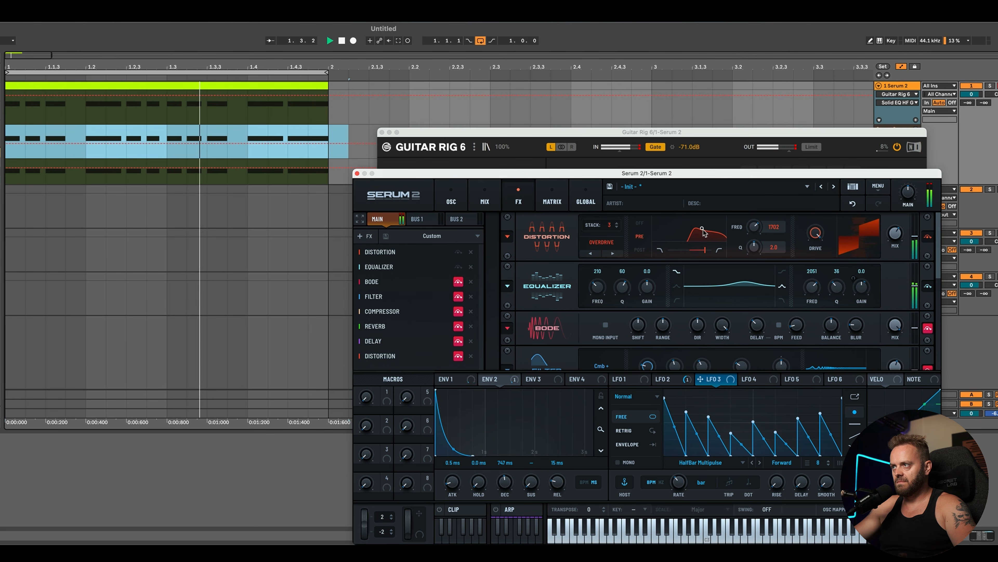